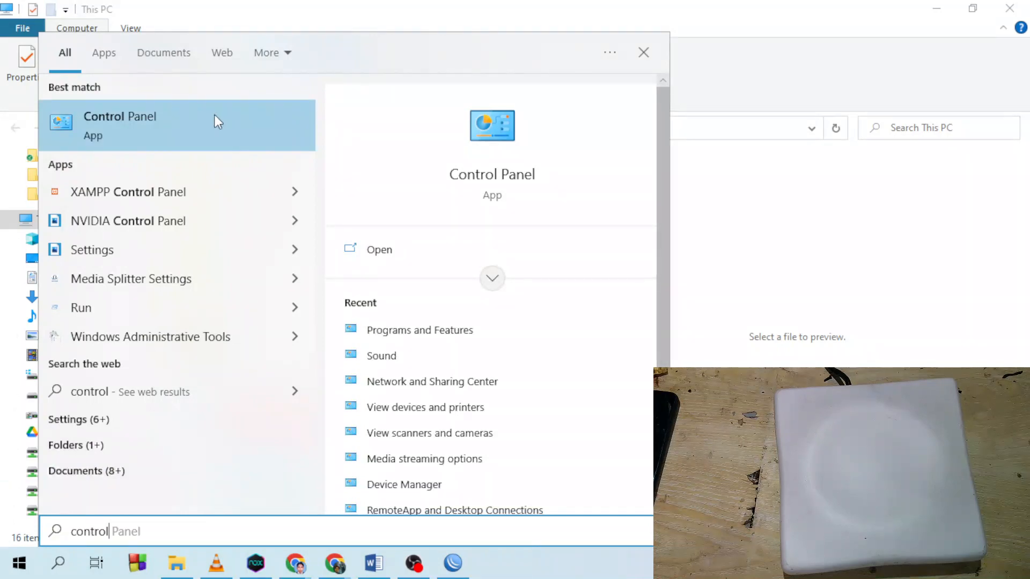
- Open Control Panel maximized and go to Network and Sharing Center
click(500, 178)
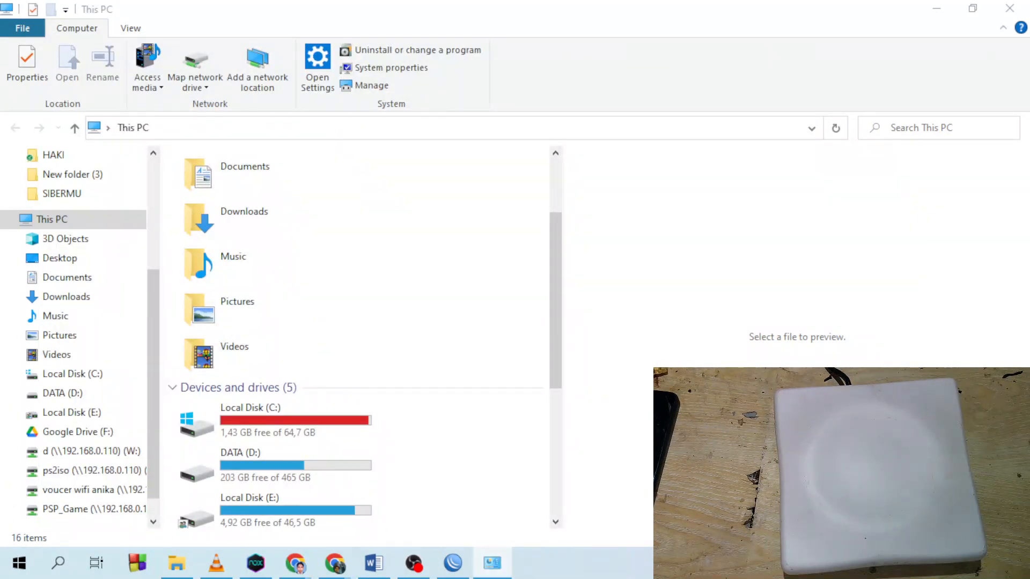
double_click(400, 63)
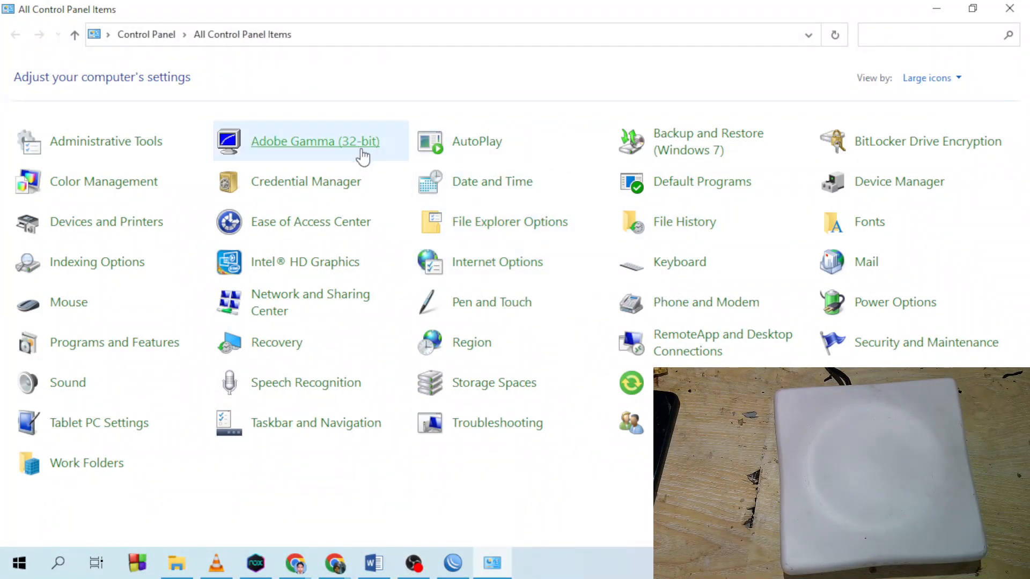
click(310, 304)
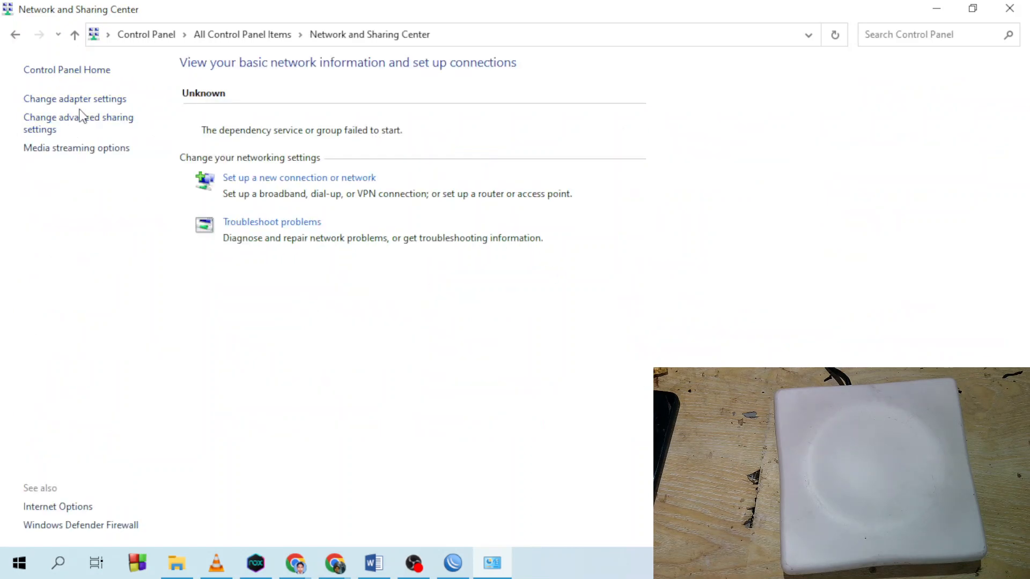
- Show the network adapters and look through Ethernet, Ethernet 4 and VPN Connection
click(85, 105)
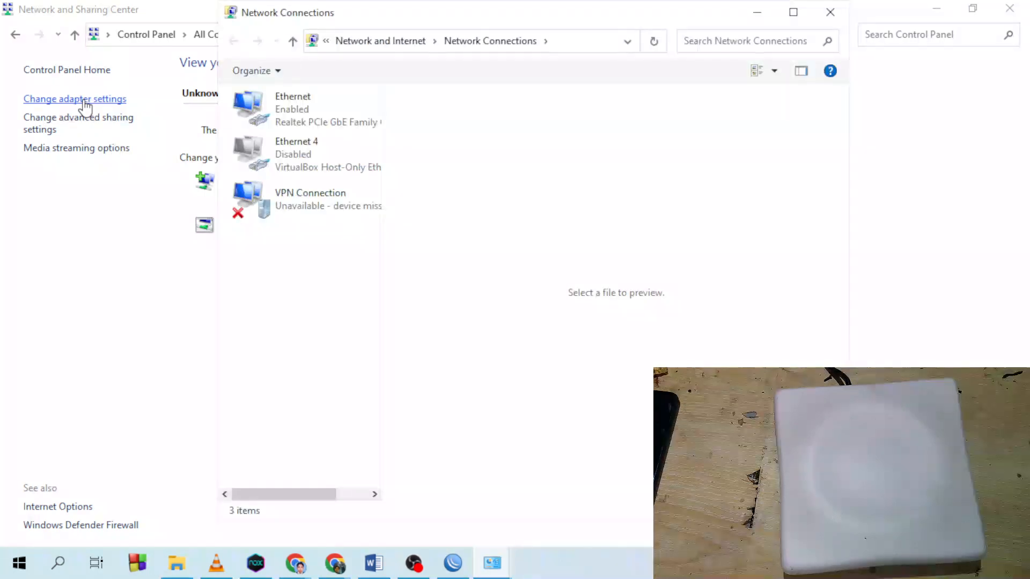
double_click(459, 17)
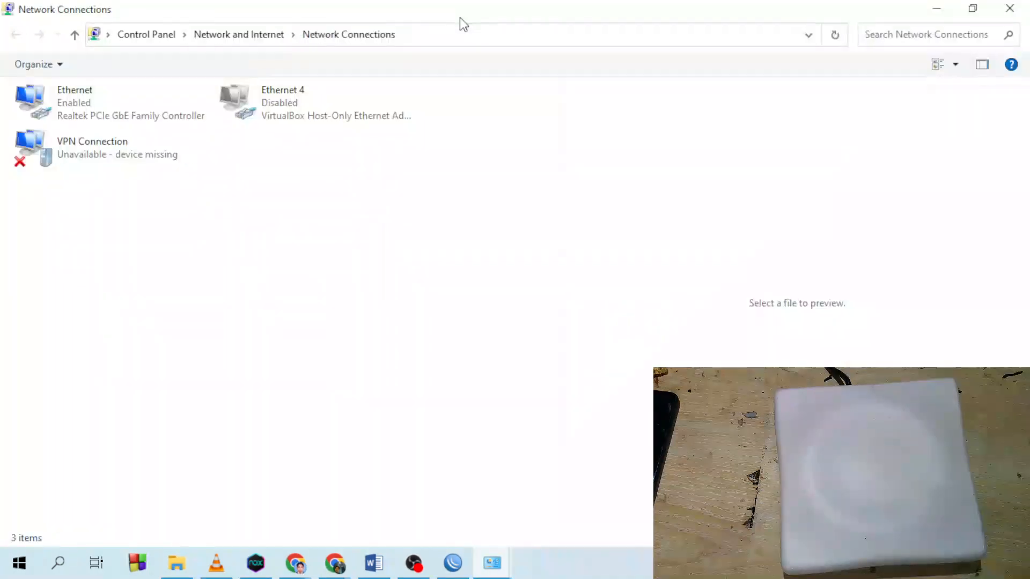
click(23, 111)
click(278, 101)
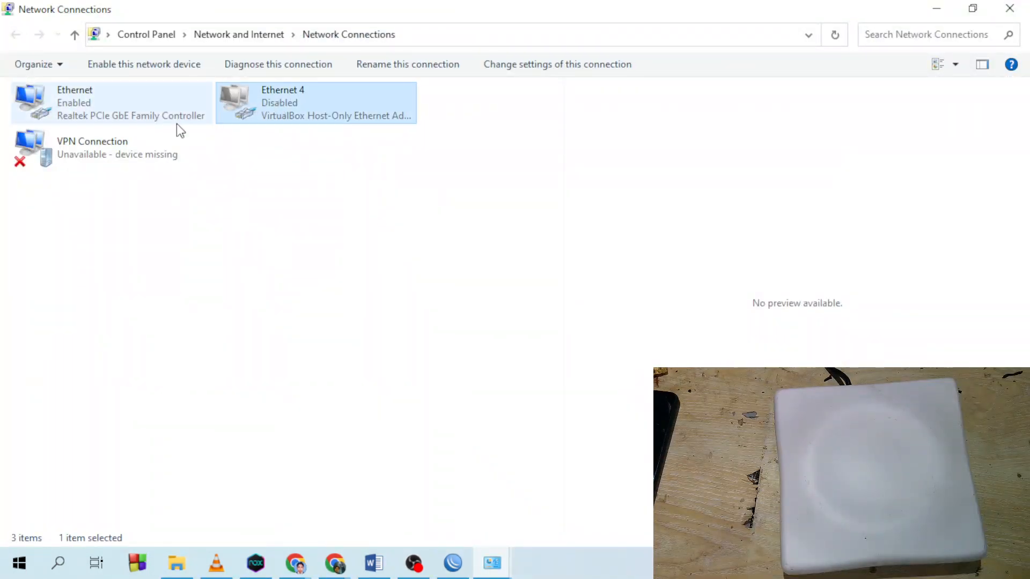
click(93, 153)
click(288, 113)
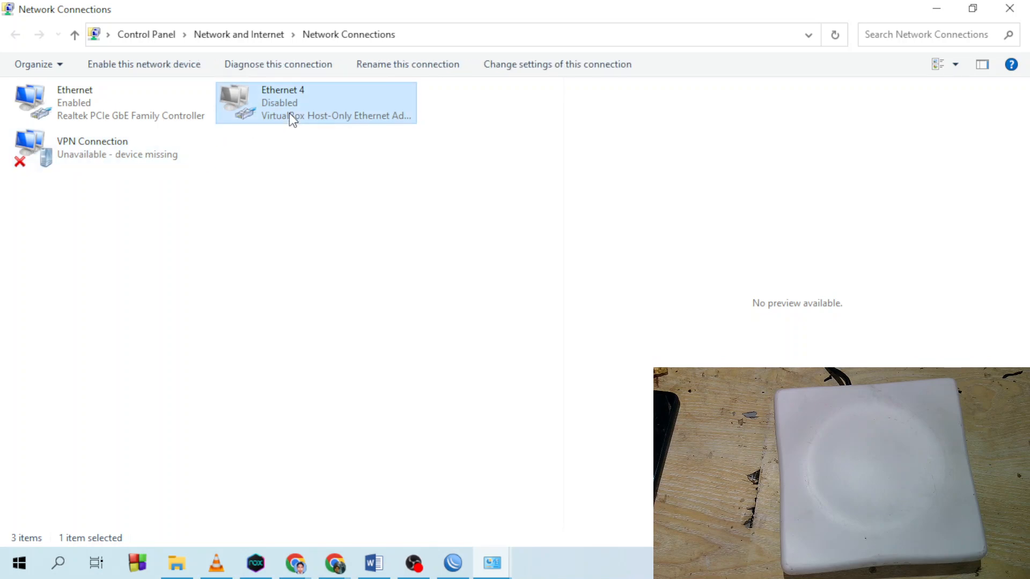
click(88, 151)
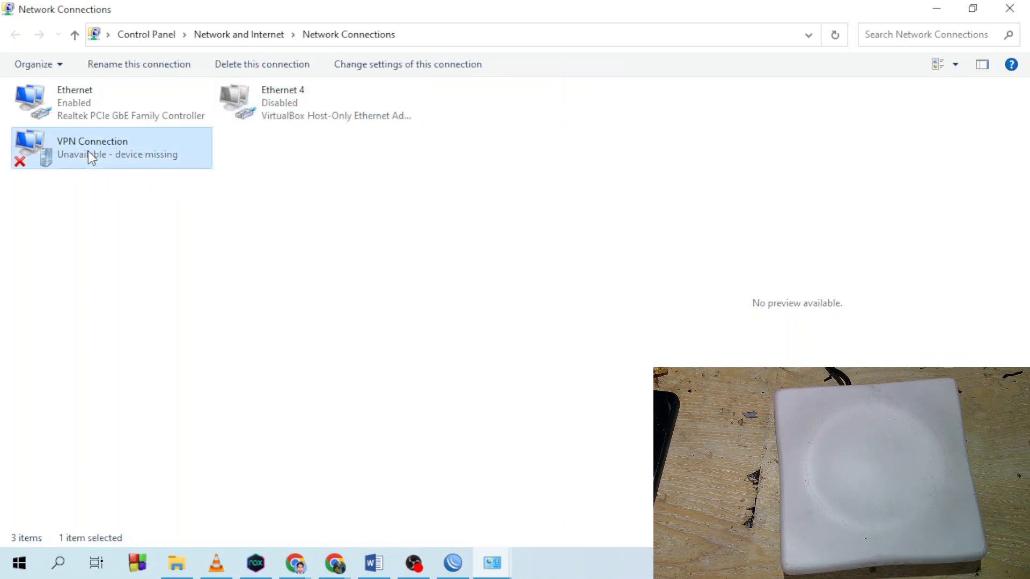
click(85, 93)
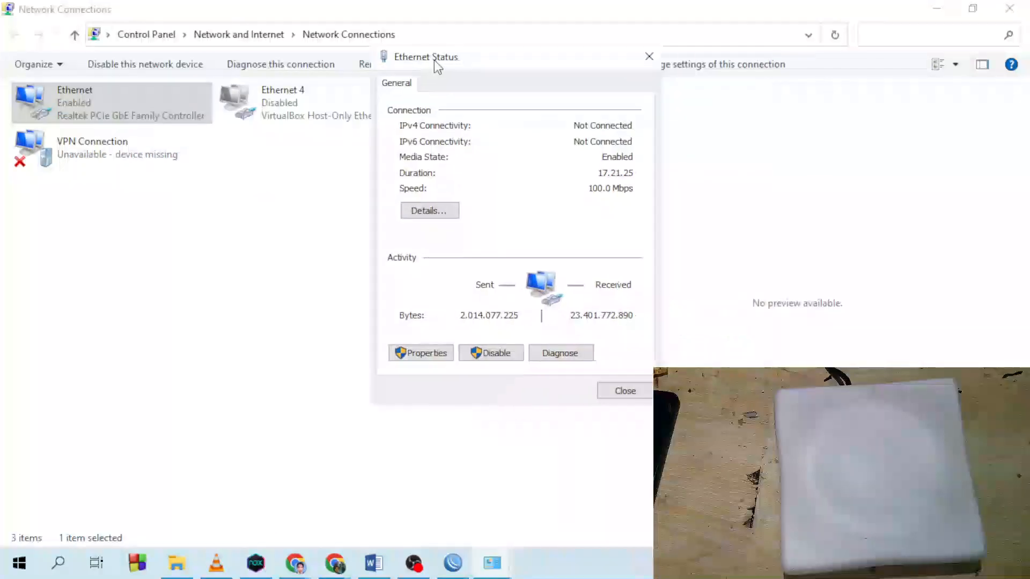
click(650, 59)
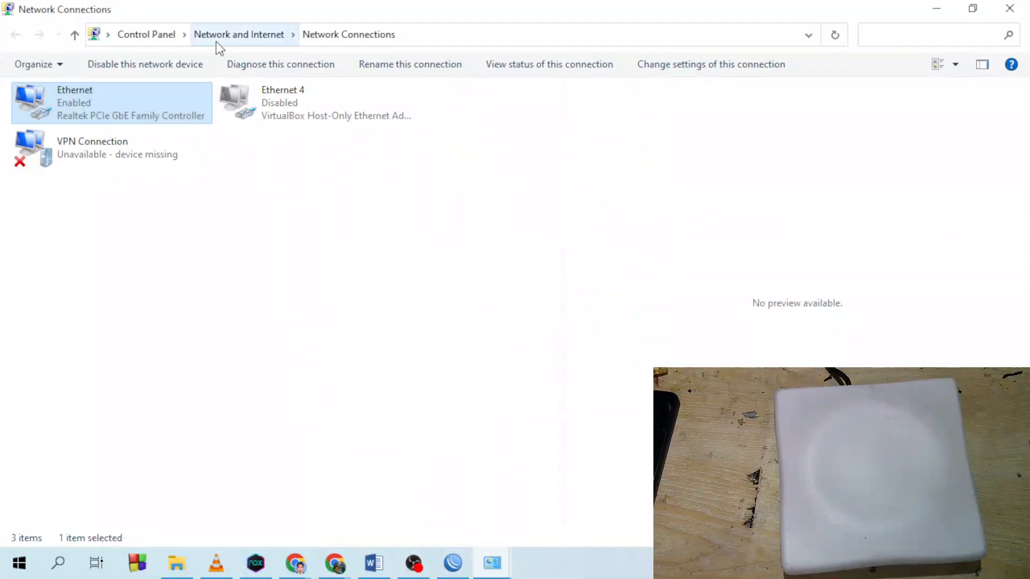
- Open the Ethernet connection's status and then its Properties
double_click(71, 105)
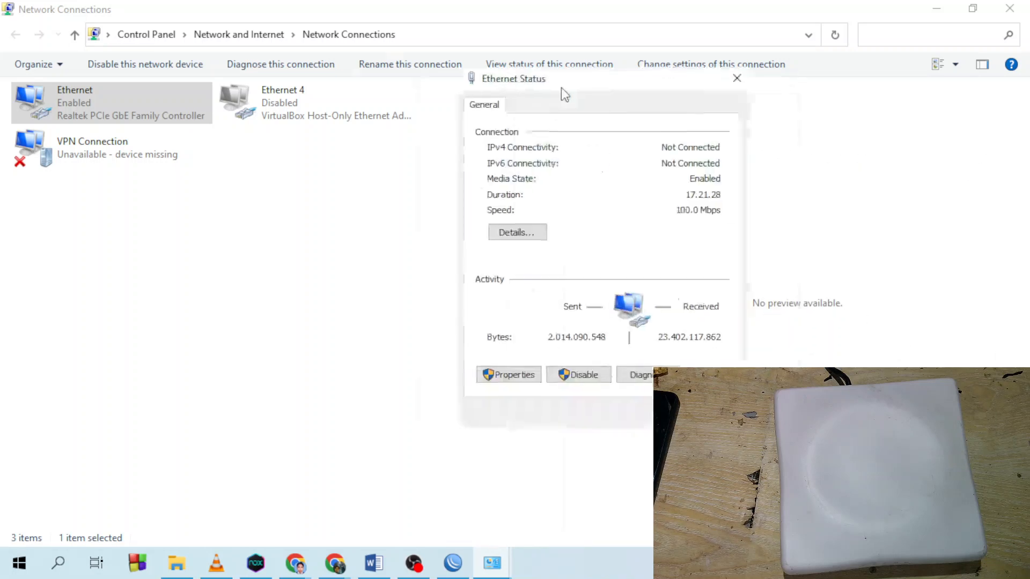
drag(561, 94, 430, 101)
click(383, 390)
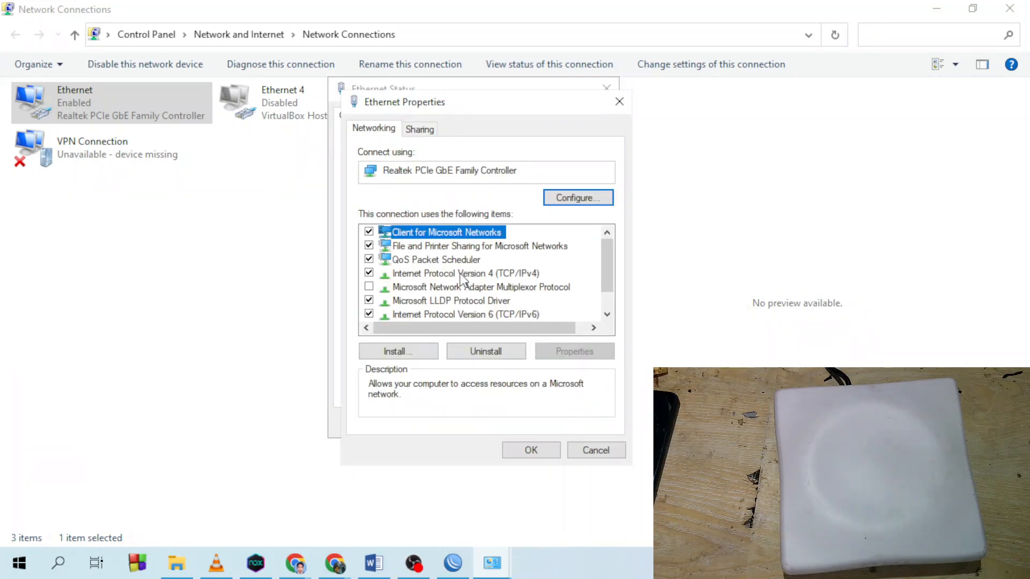
- Set Ethernet IPv4 to static 192.168.0.60, mask 255.255.255.0, and apply
click(421, 275)
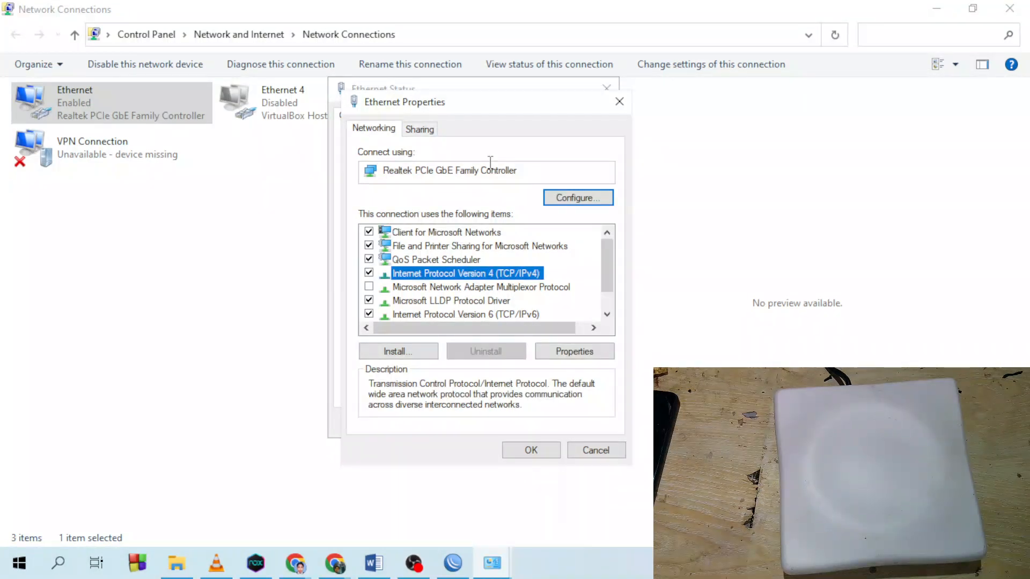
double_click(521, 275)
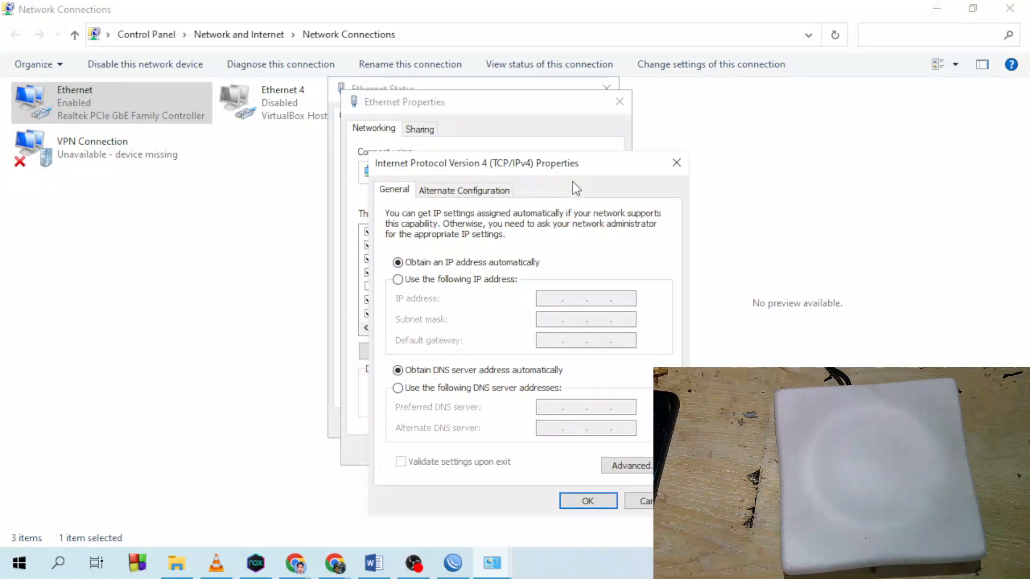
drag(572, 172, 373, 135)
click(273, 239)
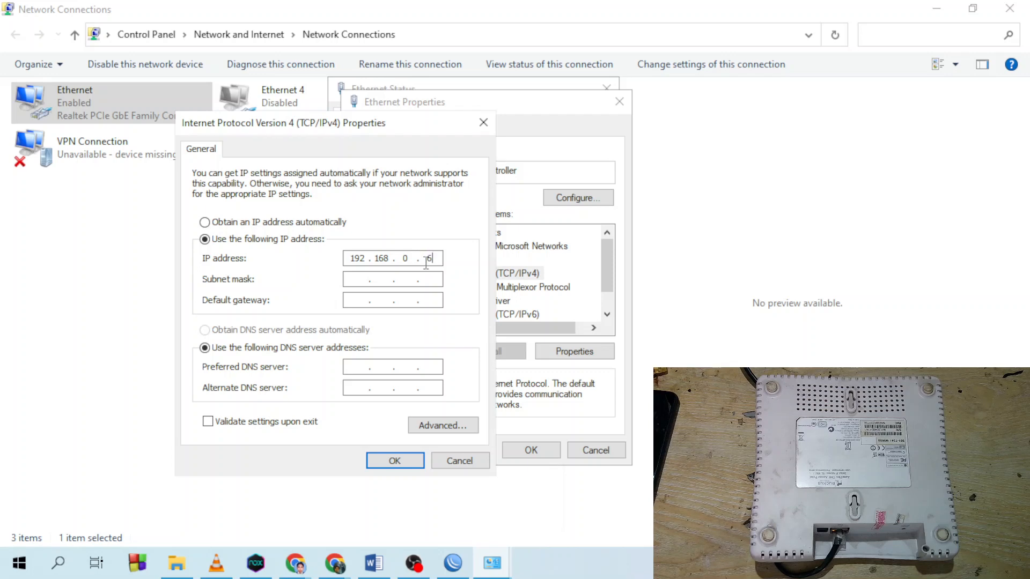
click(354, 277)
click(395, 460)
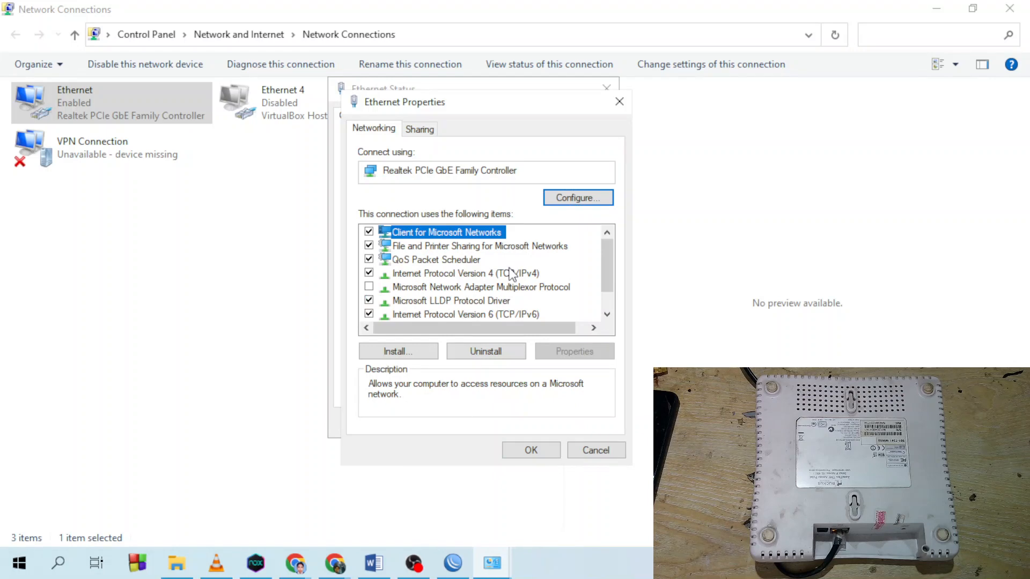
click(531, 450)
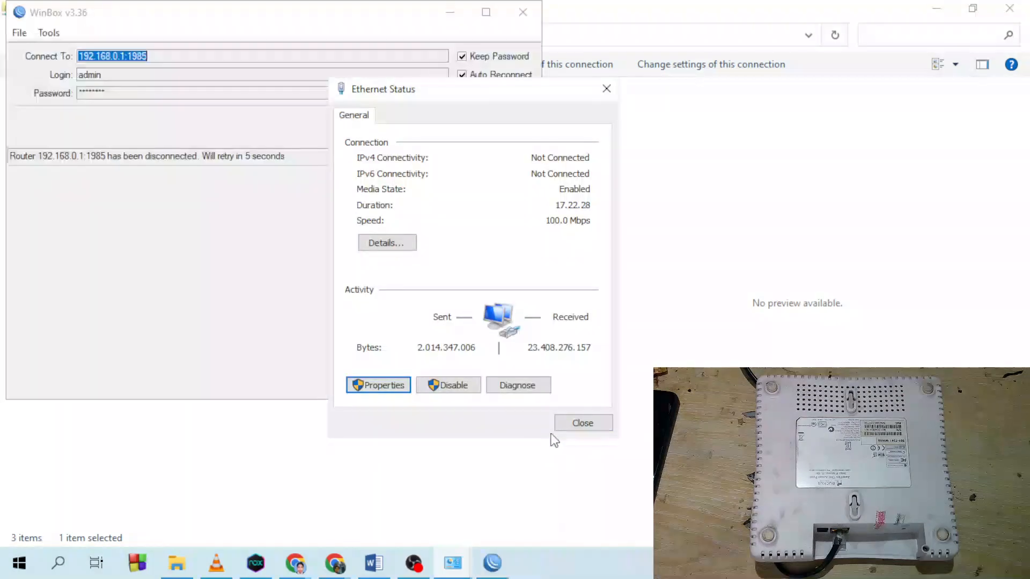
- Close the Ethernet Status and WinBox windows and clear the desktop
click(578, 427)
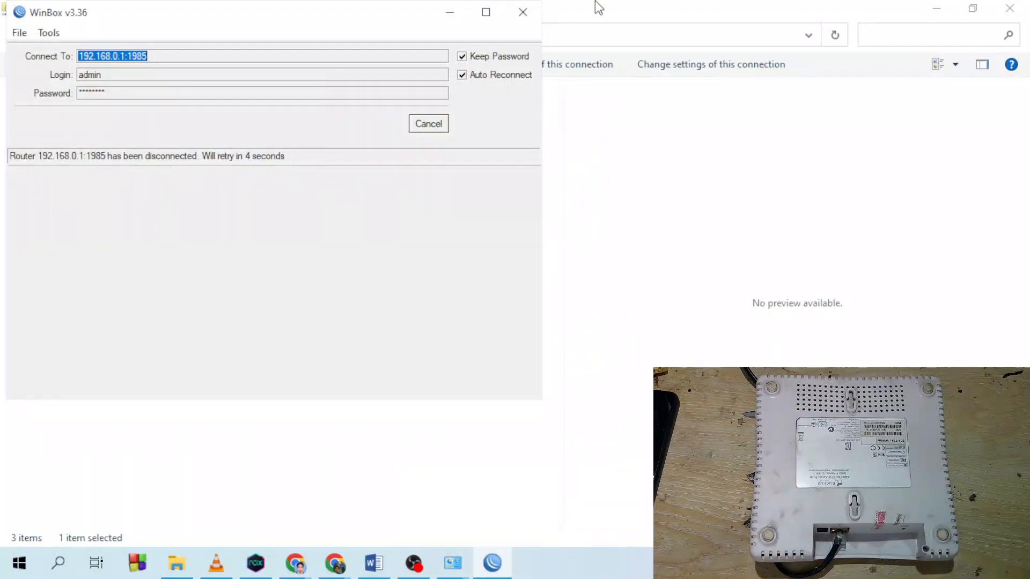
click(523, 12)
click(937, 8)
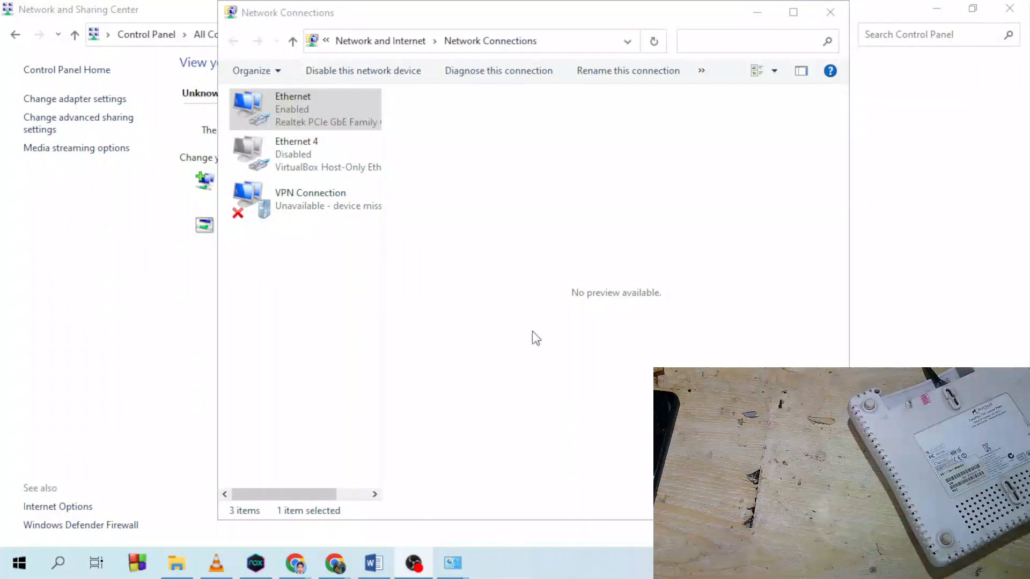
right_click(28, 558)
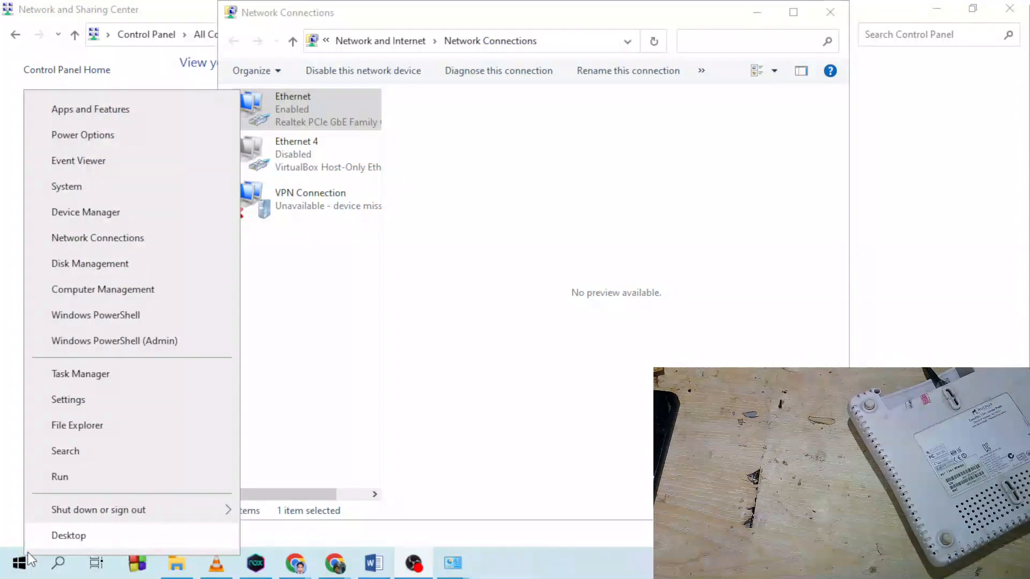
right_click(22, 559)
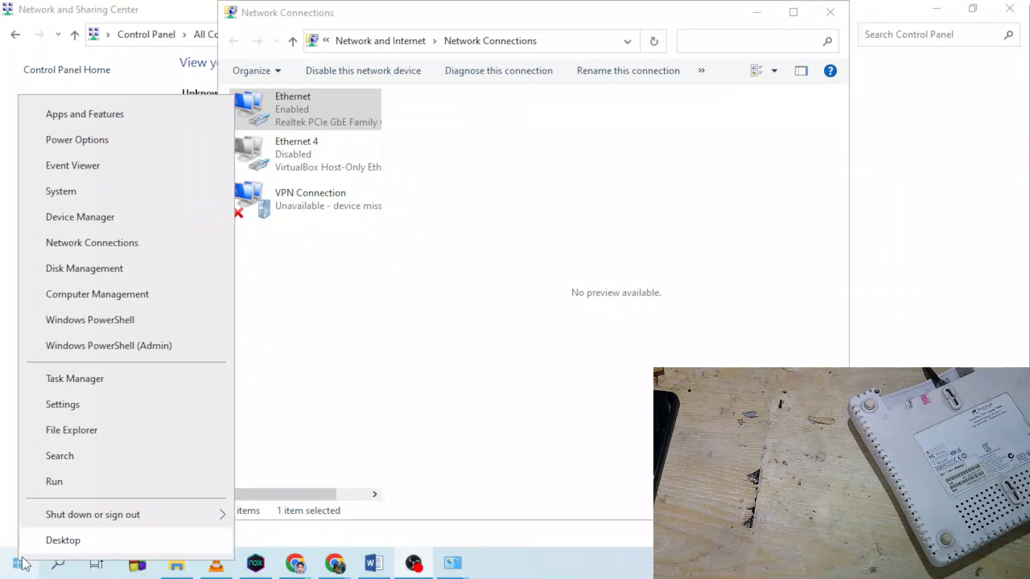
click(62, 540)
- Run 'ping 192.168.0.1 -t' and watch the continuous replies
right_click(19, 563)
click(52, 485)
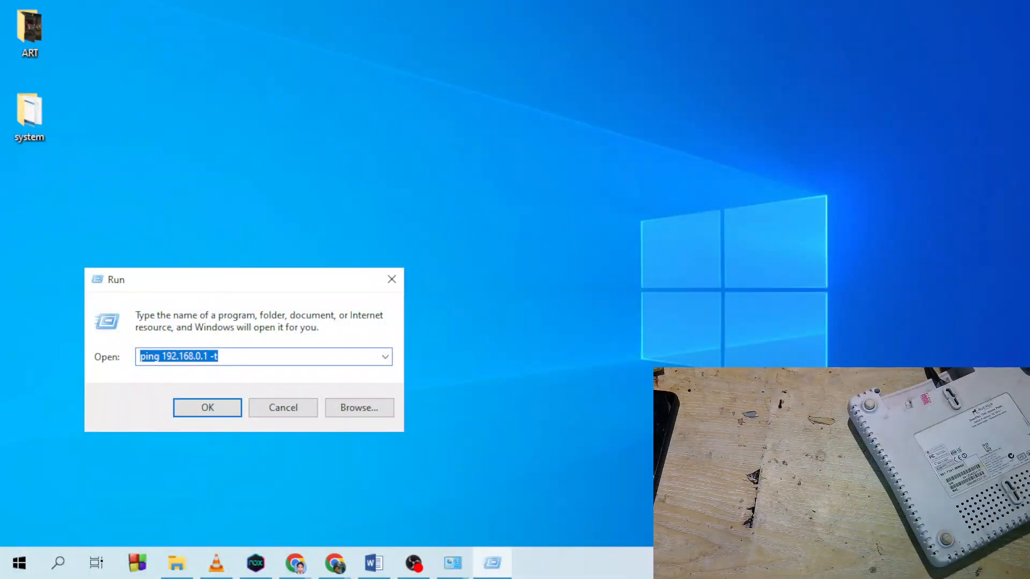
key(alt+Tab)
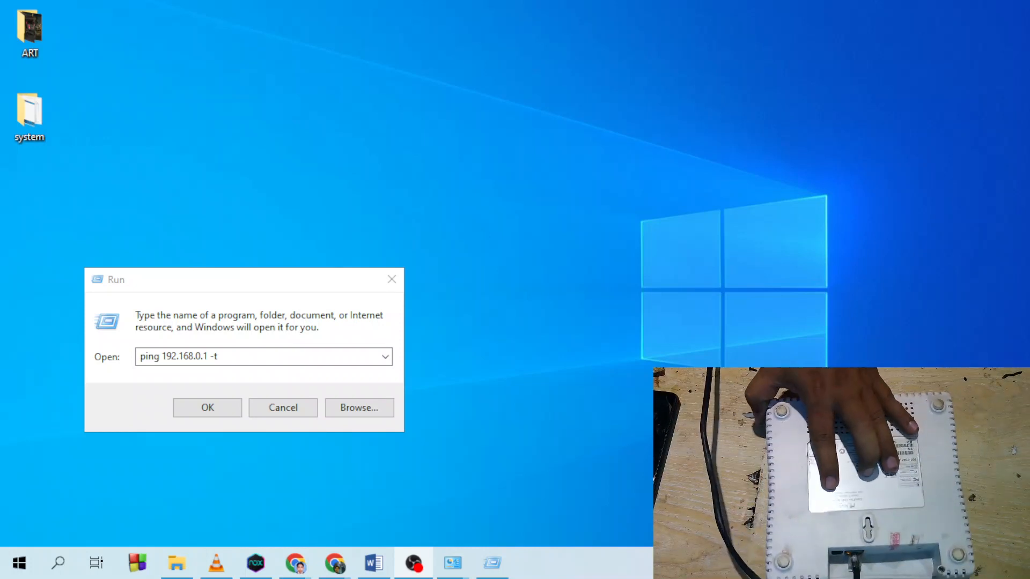
click(214, 409)
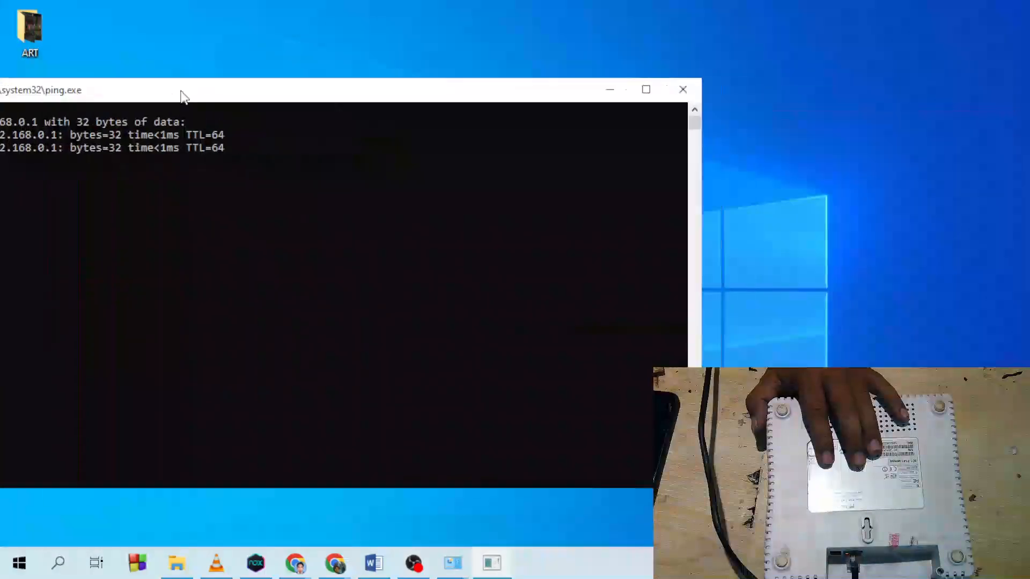
drag(181, 94, 421, 99)
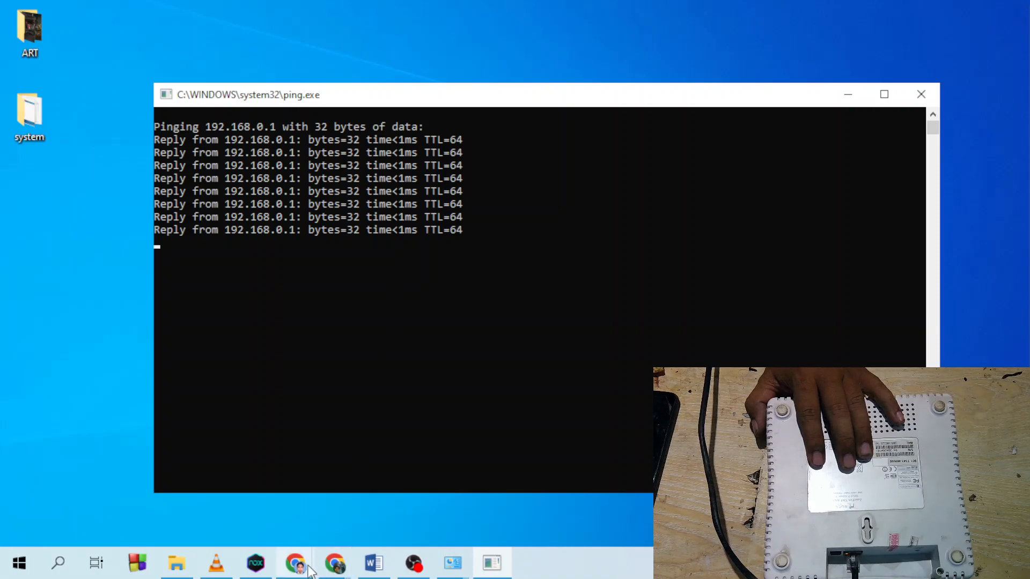
mouse_move(303, 567)
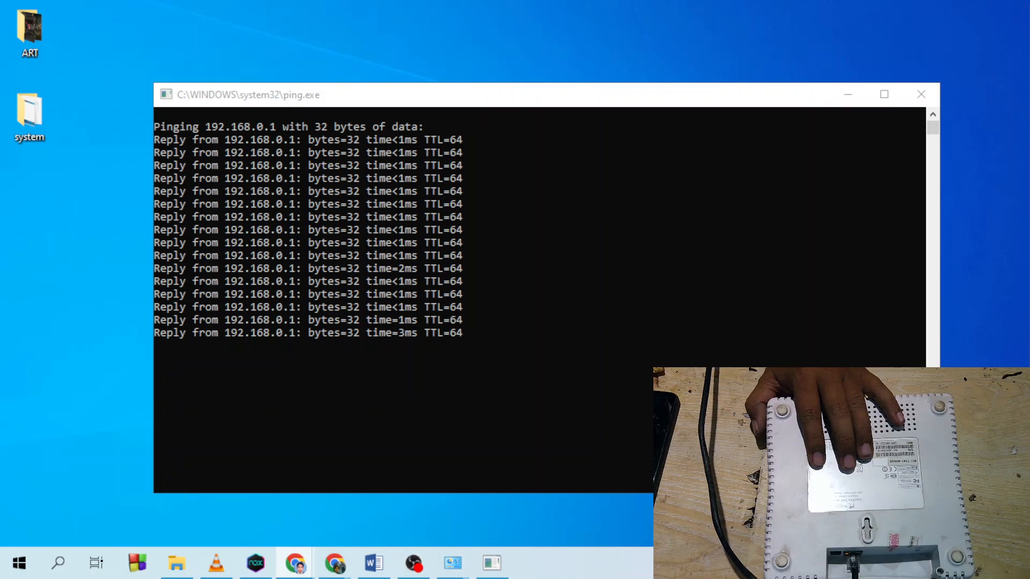
drag(1029, 43, 433, 53)
- Browse to 192.168.0.1 in Chrome, bypassing the certificate warning to reach Ruckus login
double_click(433, 53)
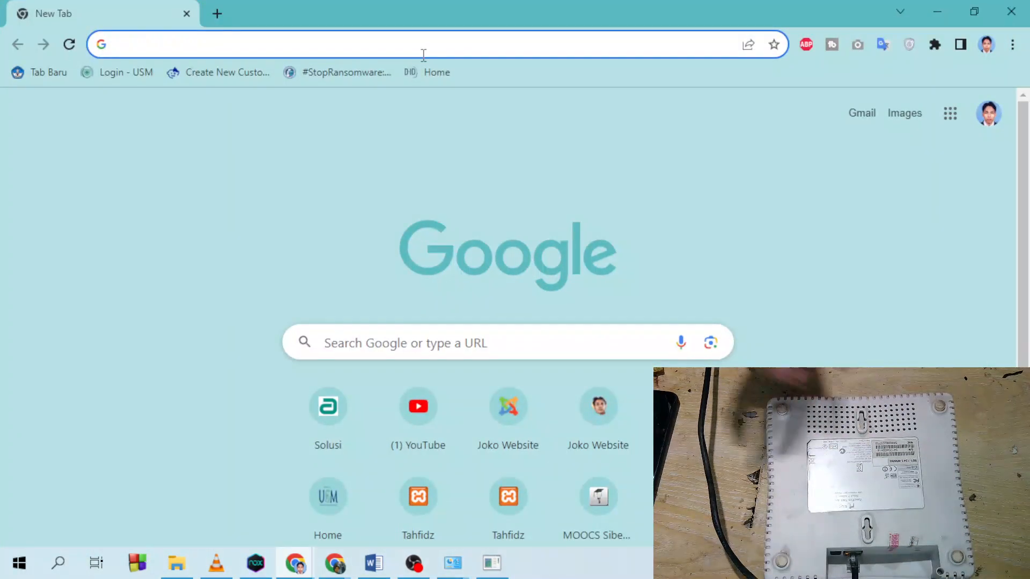
text(1)
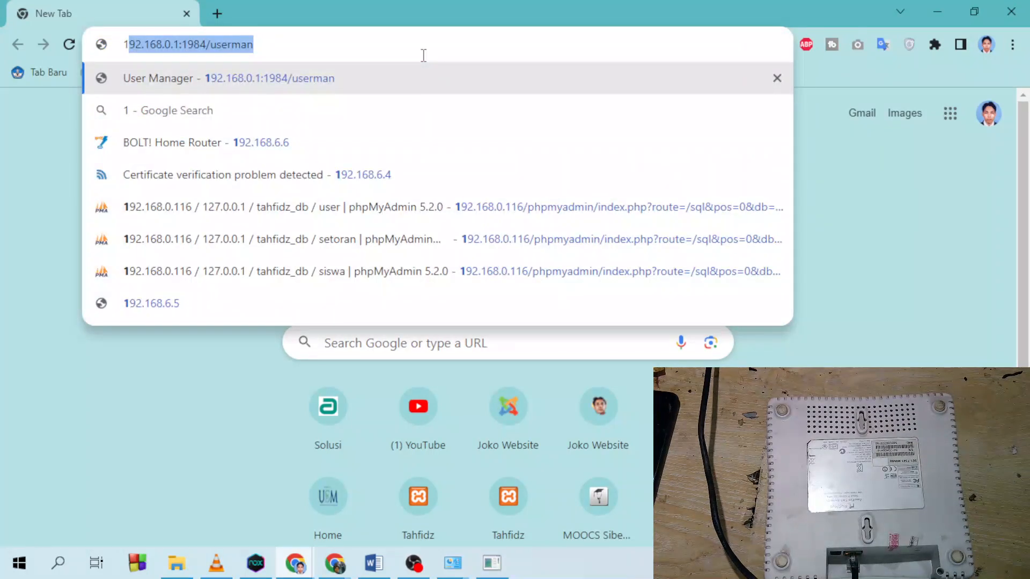
text(92.168.0)
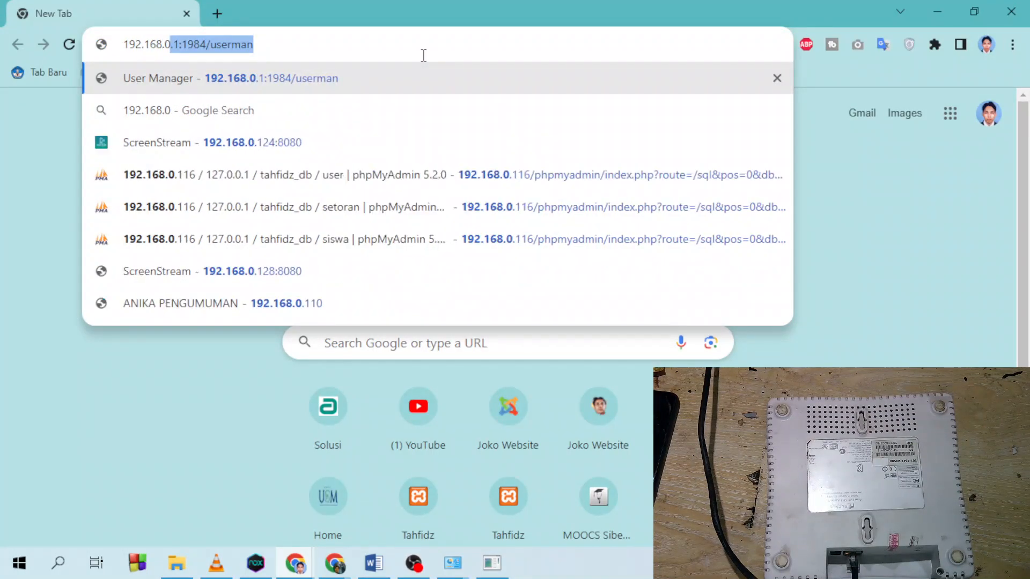
text(.1)
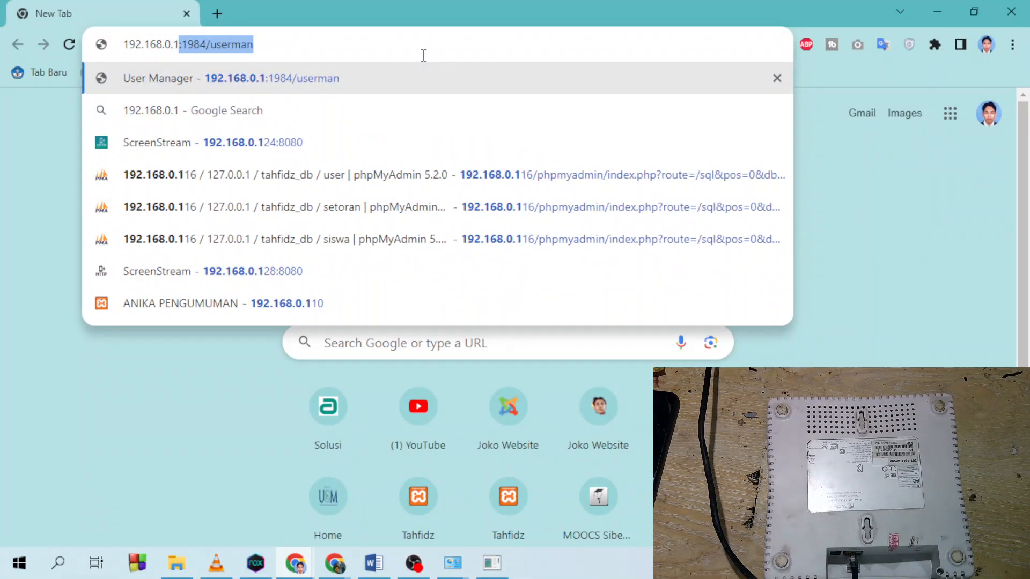
key(BackSpace)
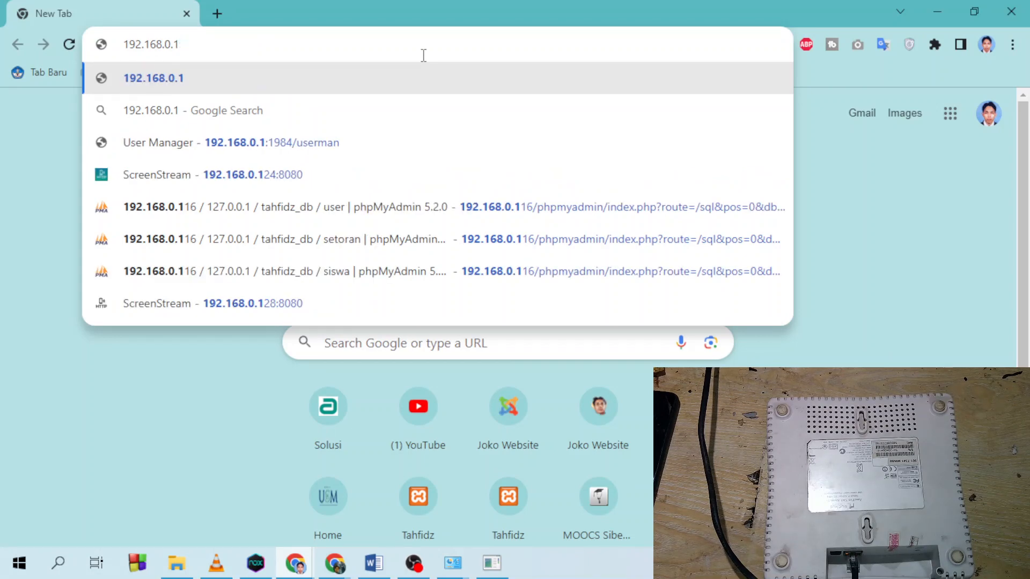
key(Return)
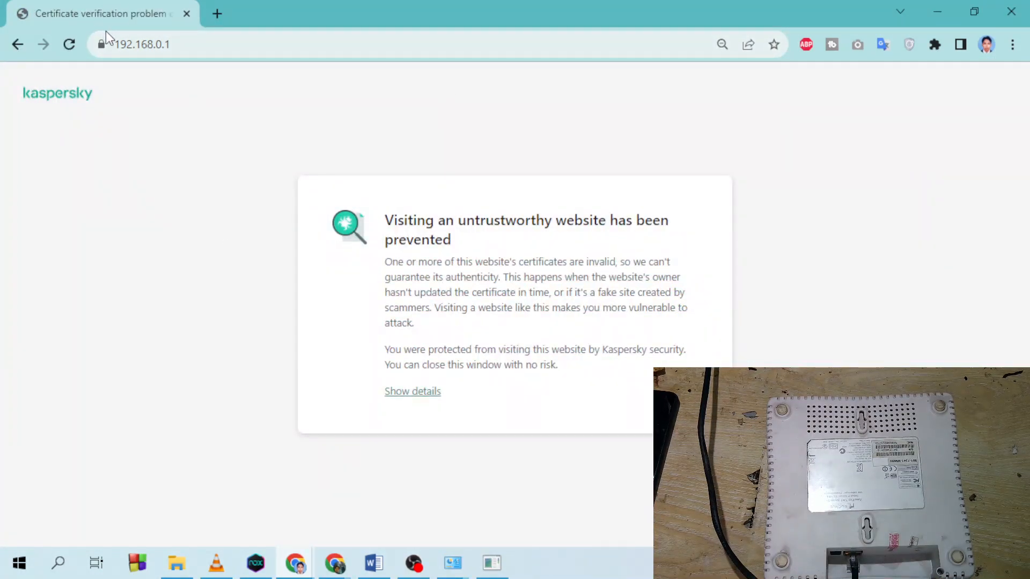
click(421, 391)
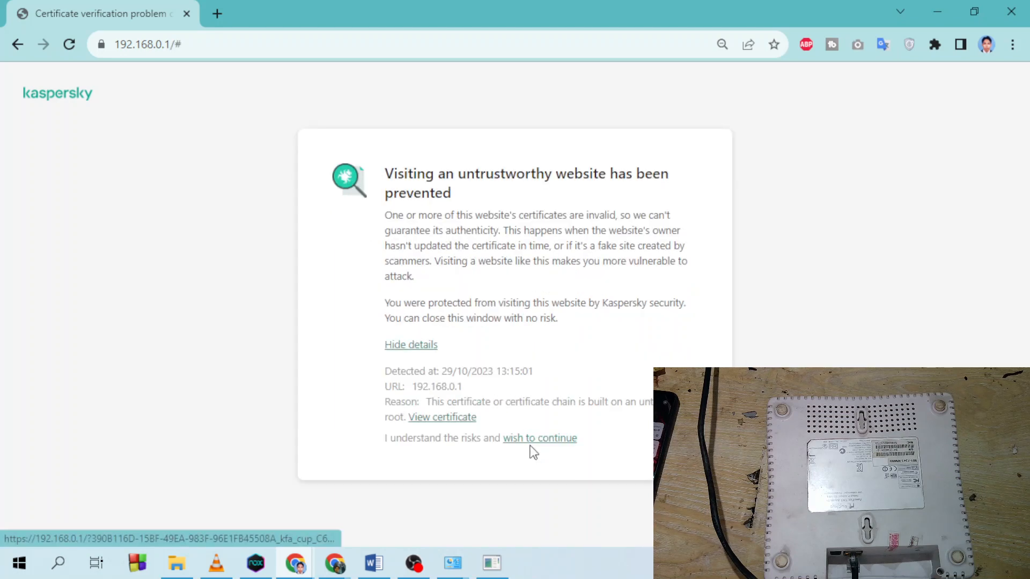
click(540, 439)
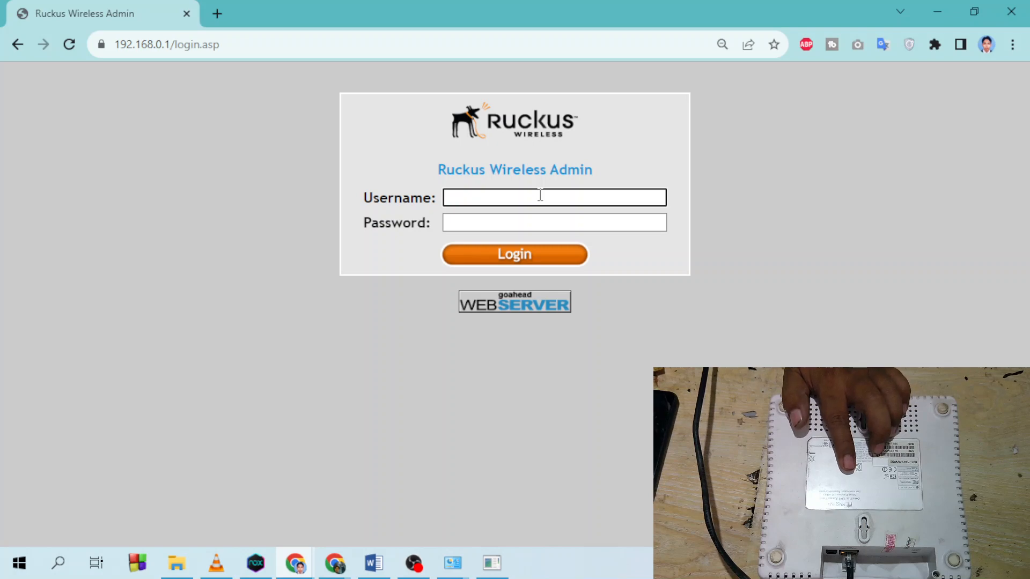
text(super)
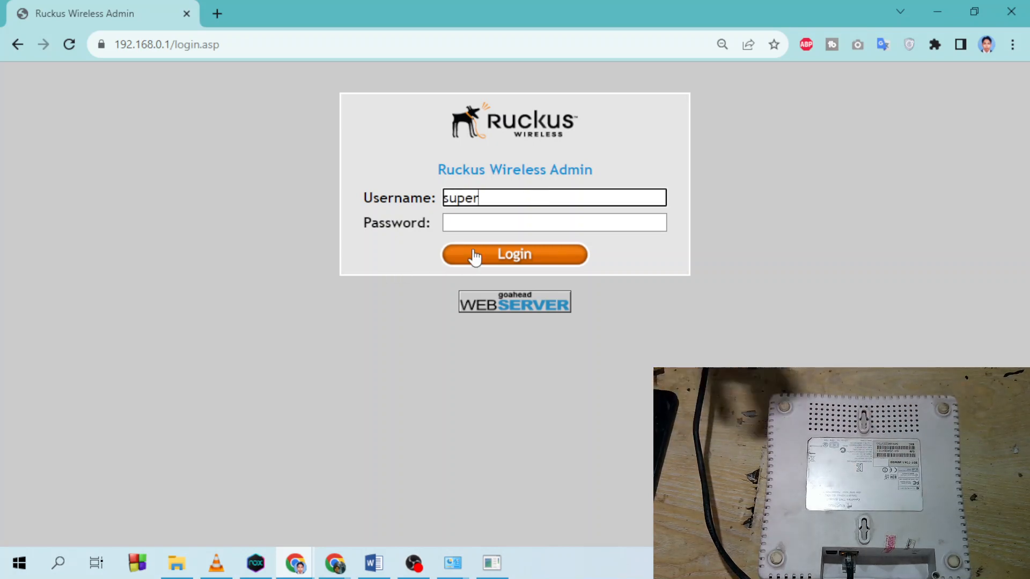
click(481, 223)
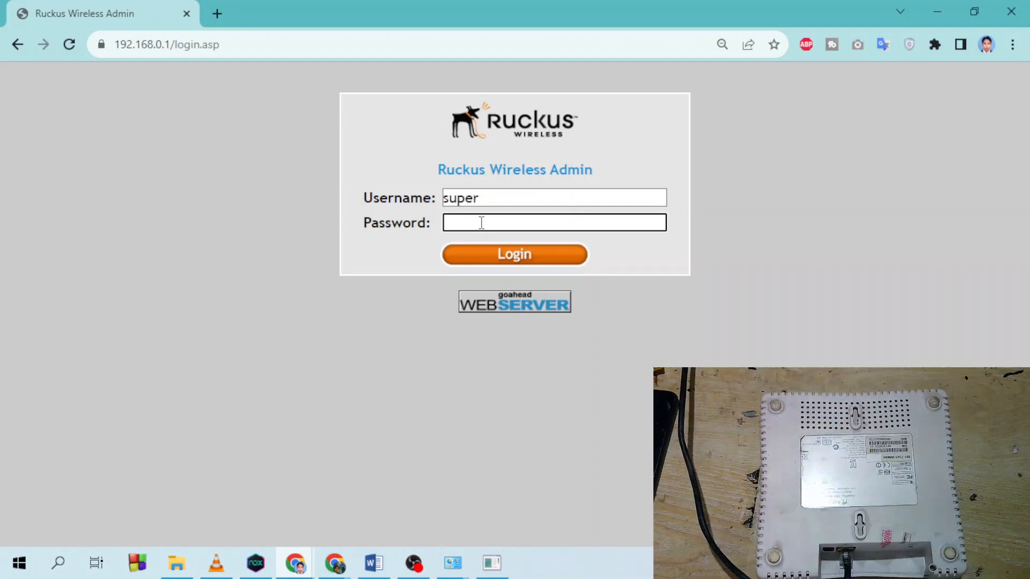
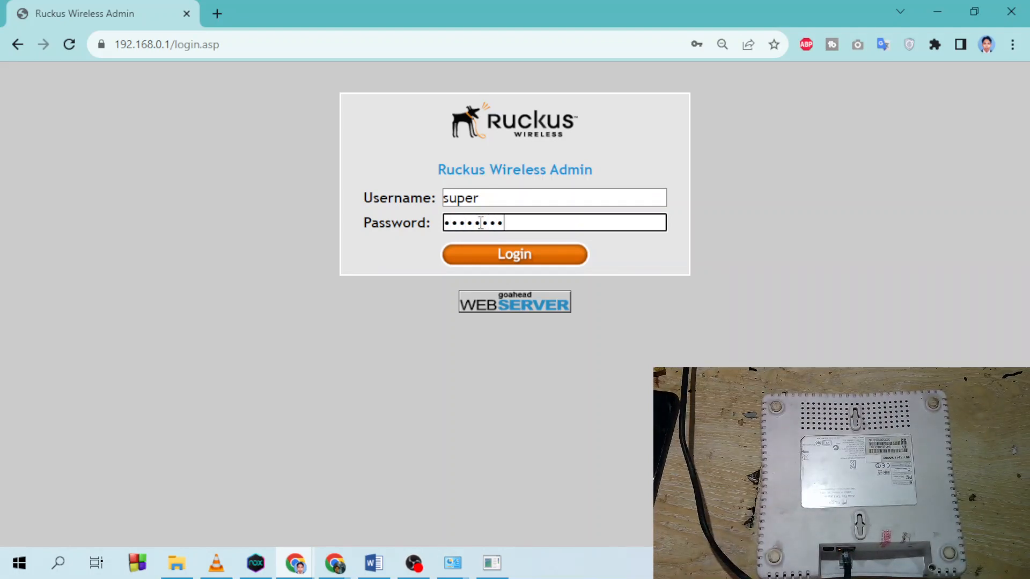
click(498, 261)
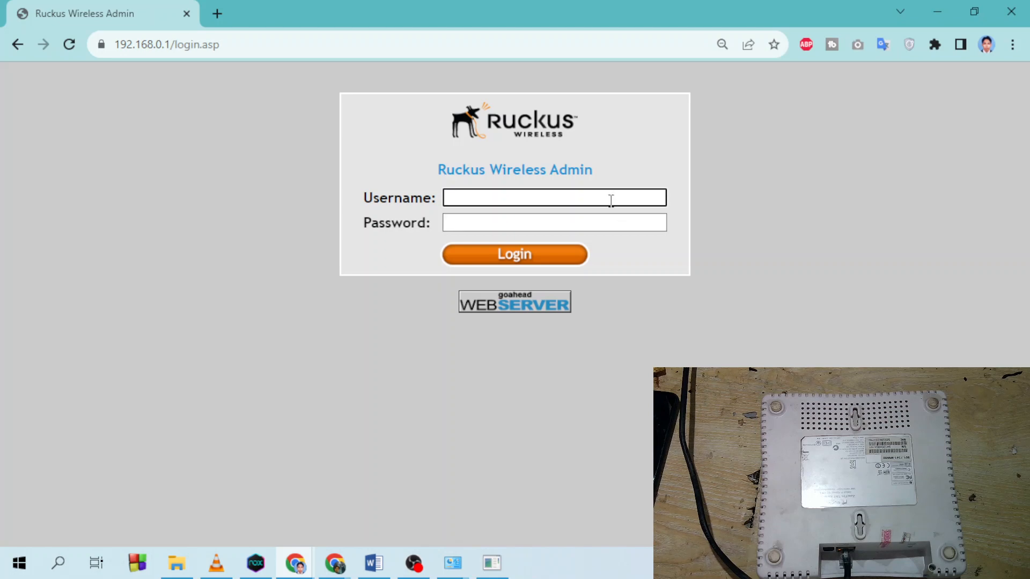
text(super)
key(Tab)
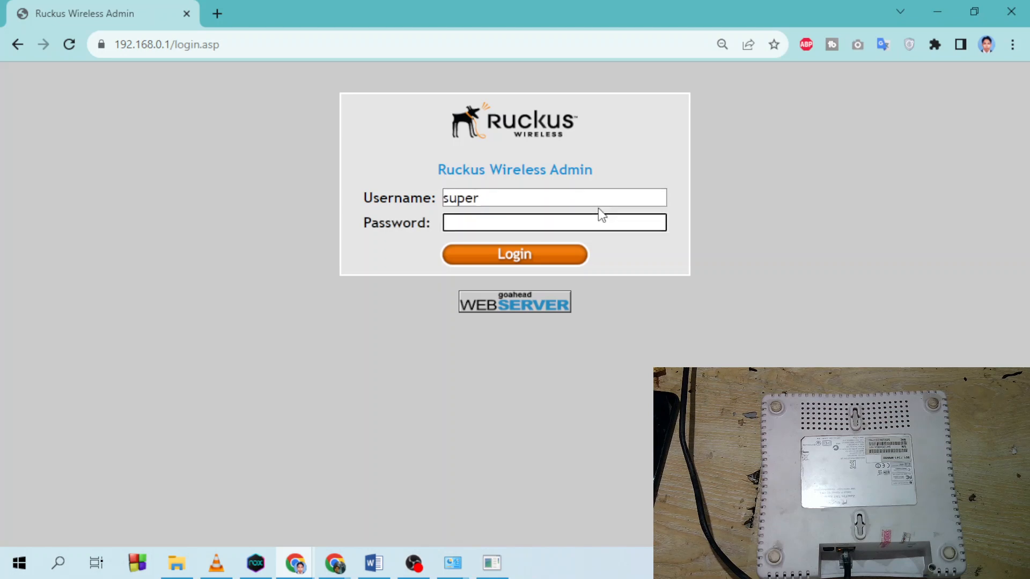
click(516, 256)
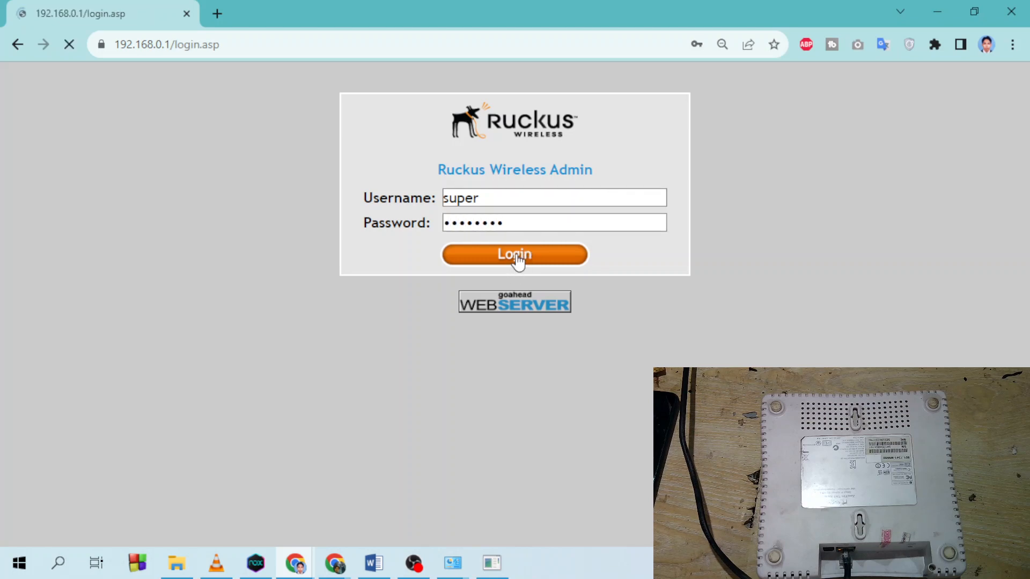
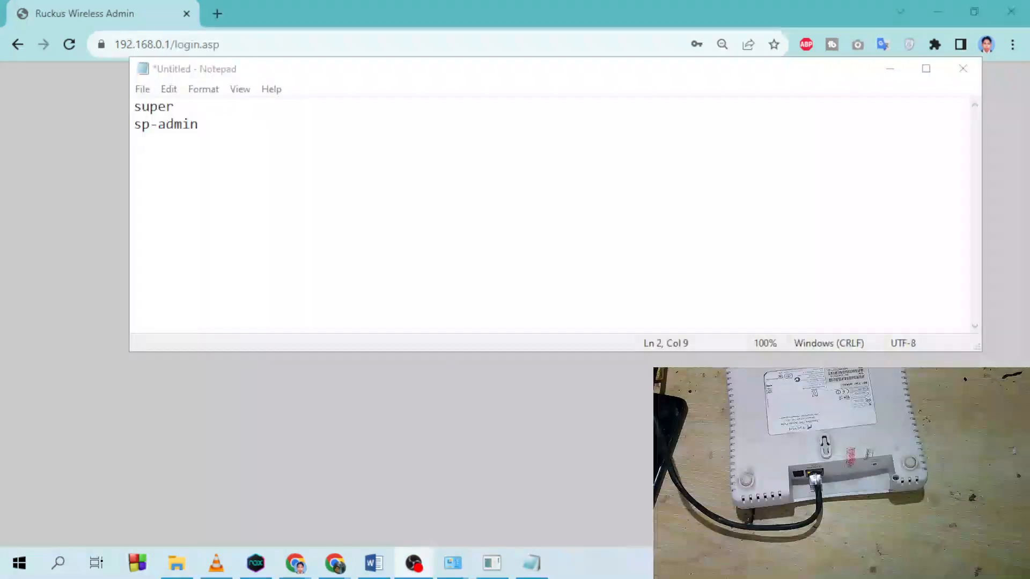
- Copy the saved username from Notepad into the login form's Username field
drag(246, 70, 660, 108)
double_click(566, 145)
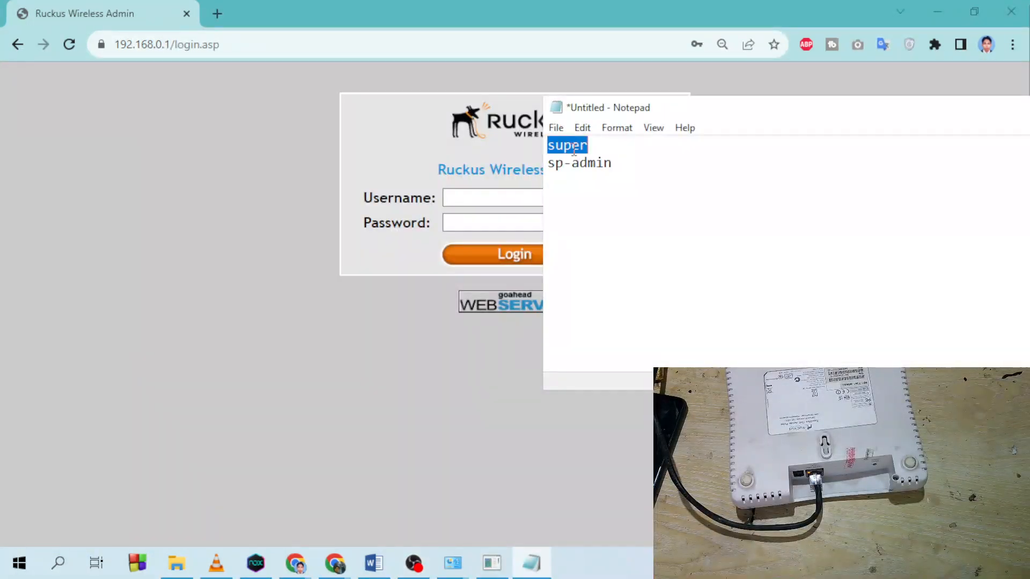
right_click(564, 144)
click(464, 192)
click(470, 198)
right_click(470, 200)
click(509, 304)
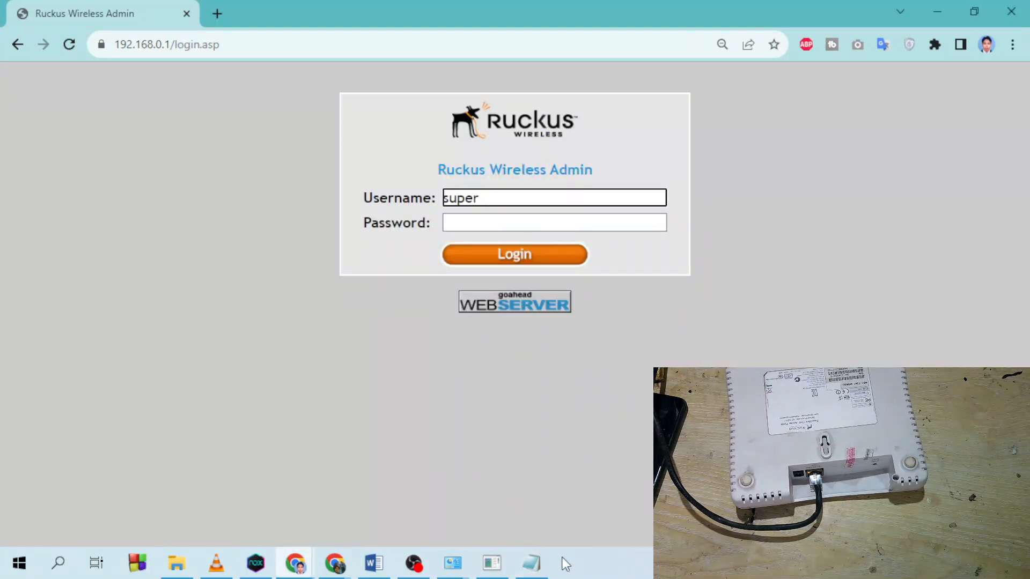
- Paste the saved password from Notepad into the Password field and log in
click(531, 563)
drag(613, 162, 523, 169)
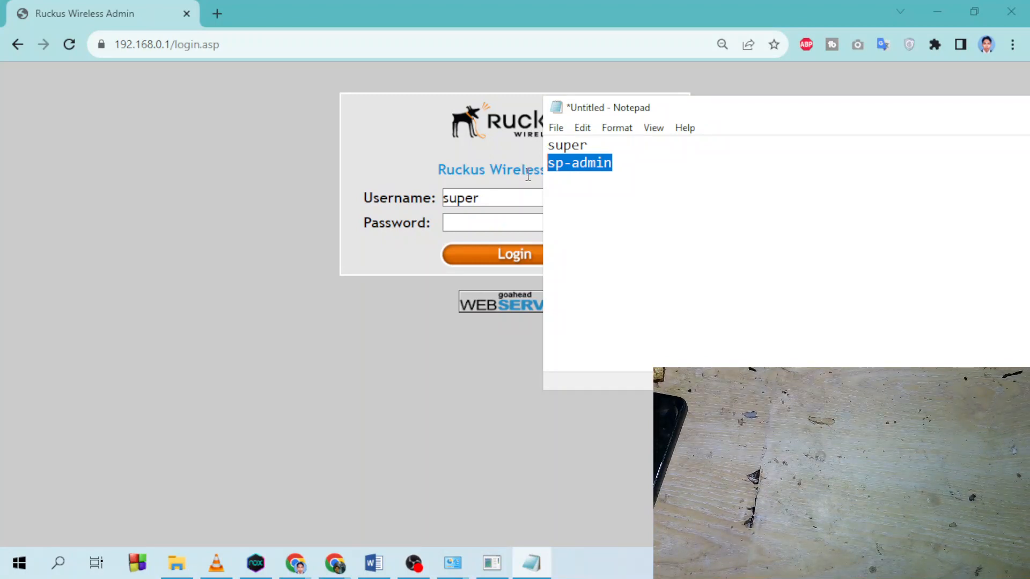
right_click(589, 168)
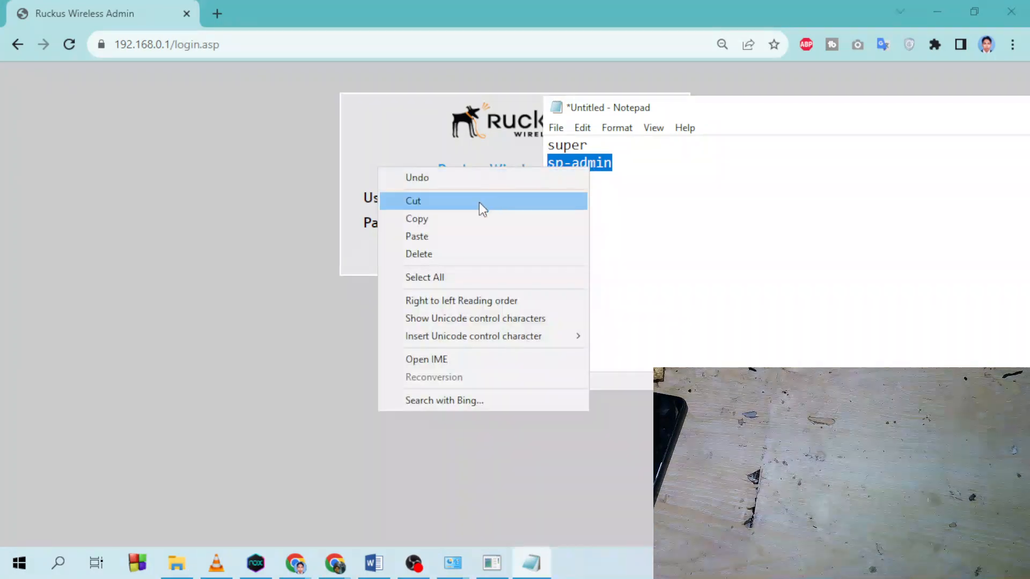
click(473, 219)
click(471, 222)
right_click(468, 223)
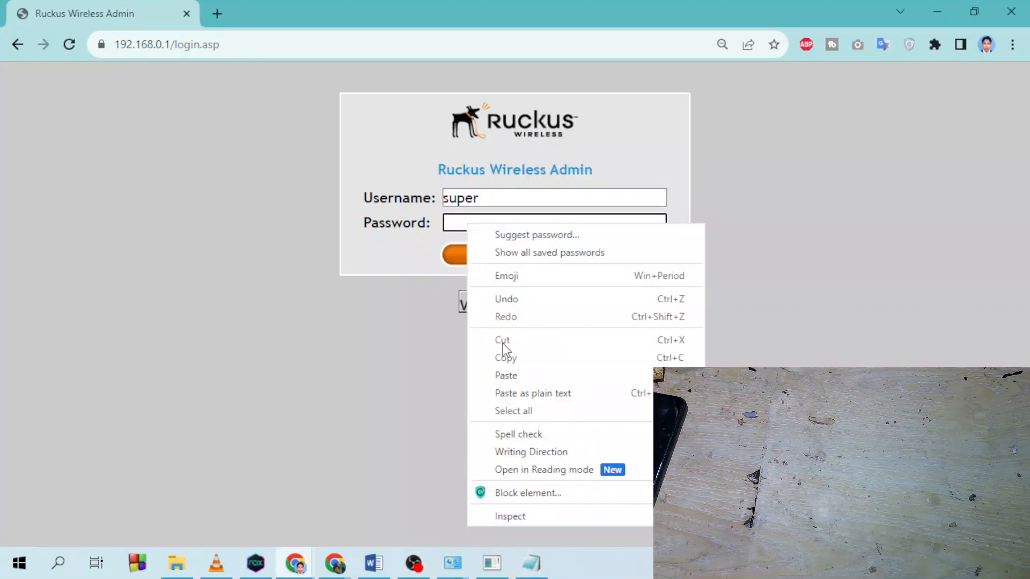
click(504, 376)
click(516, 256)
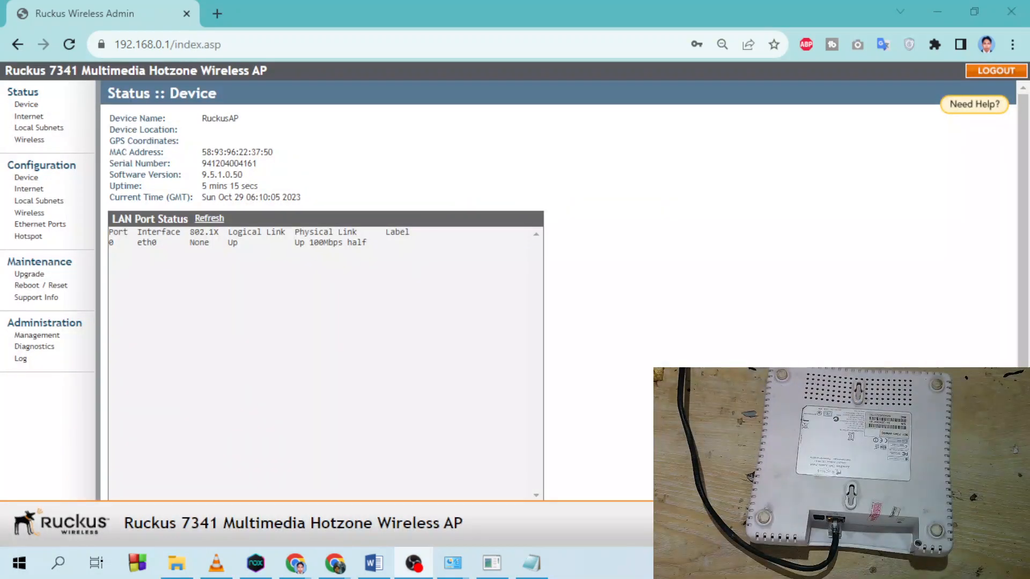
click(531, 563)
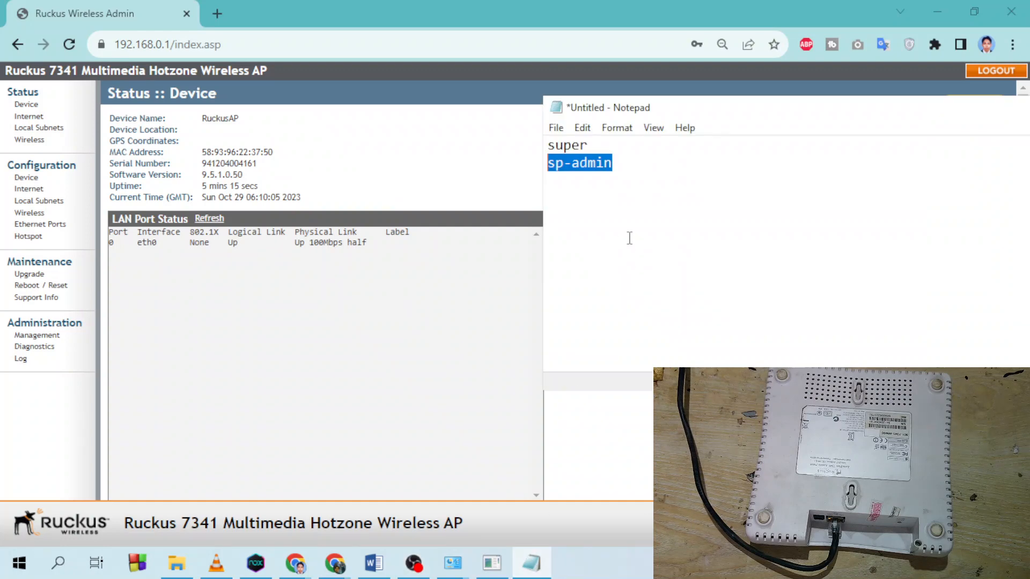
click(581, 164)
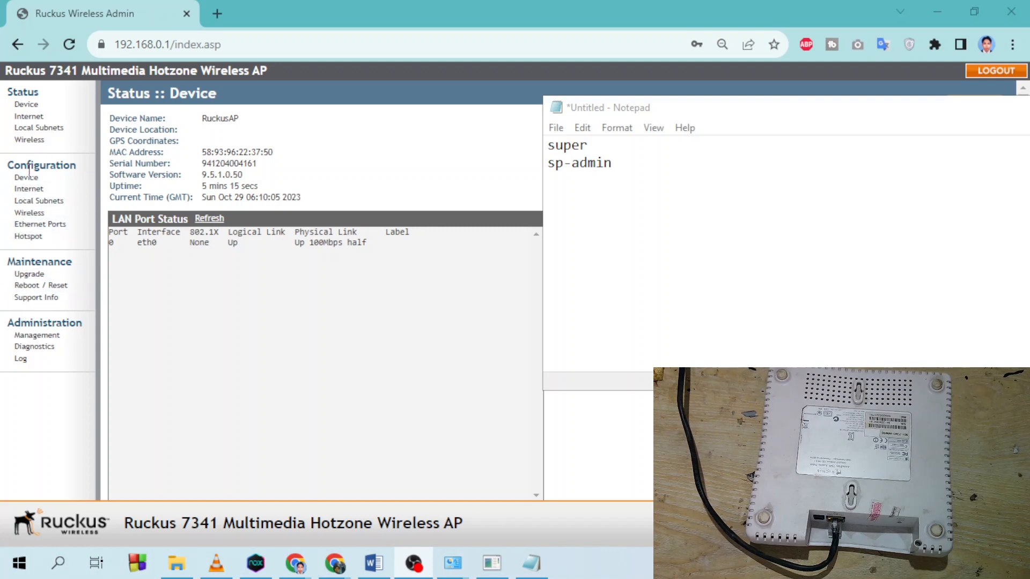
click(32, 336)
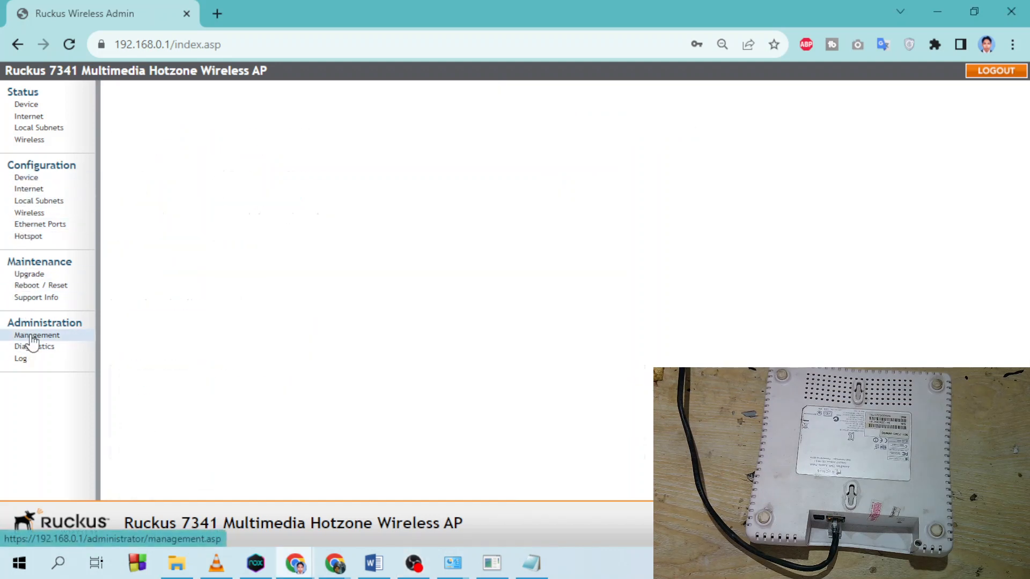
scroll(263, 356, down, 2)
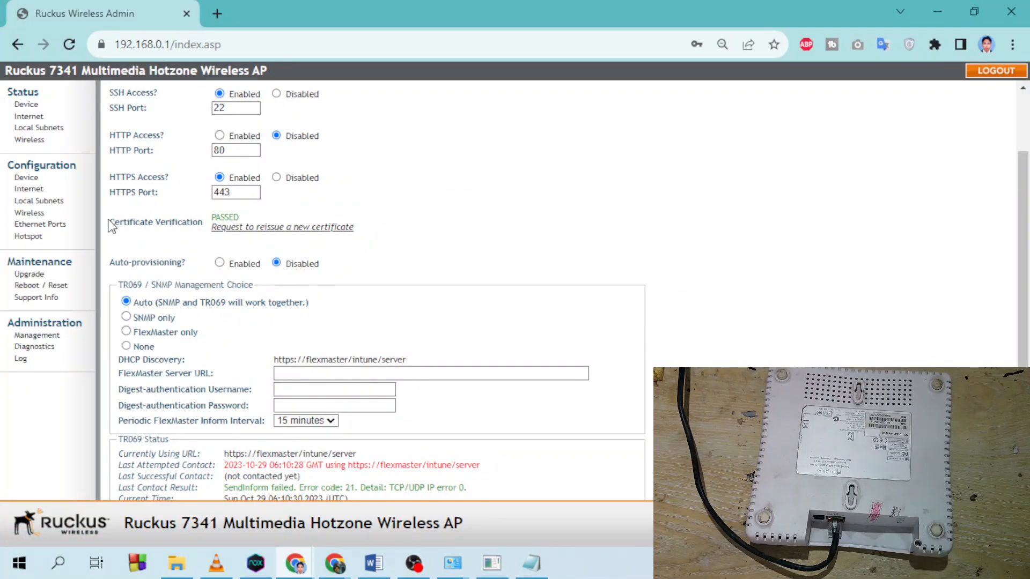
click(26, 104)
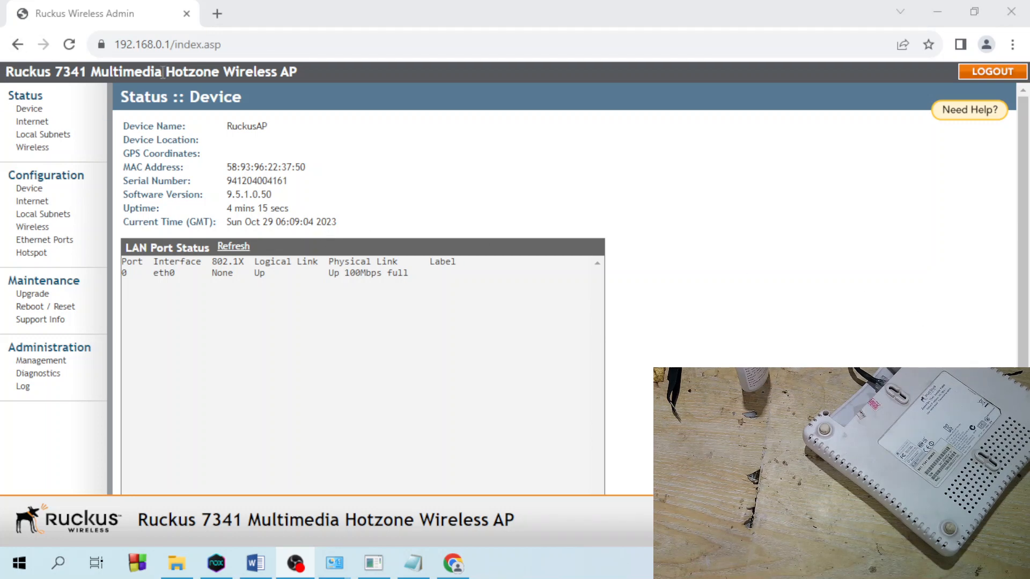
- Browse the Management, Diagnostics, Support Info, Reboot / Reset, Internet and Local Subnets pages
double_click(180, 44)
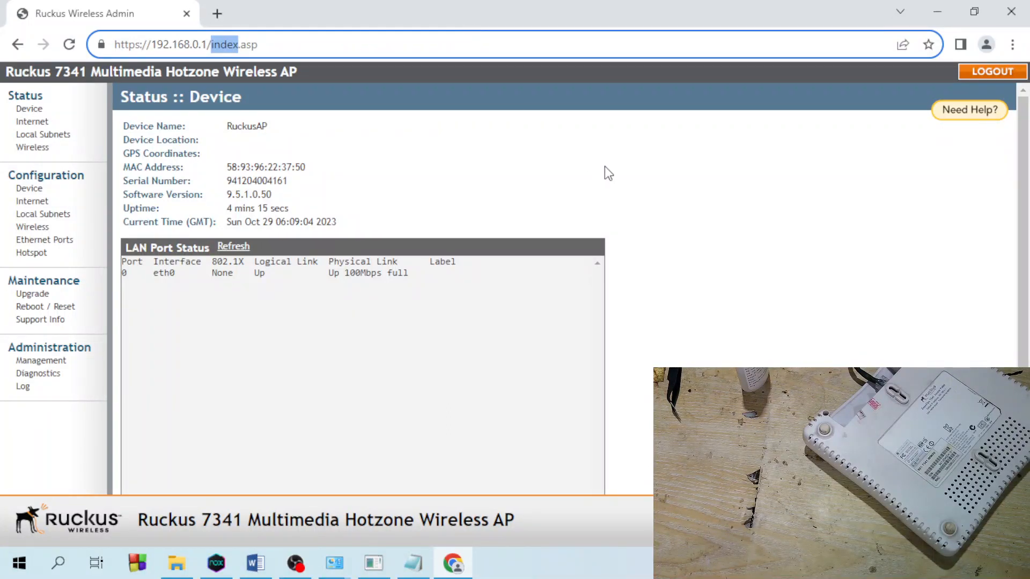
click(567, 184)
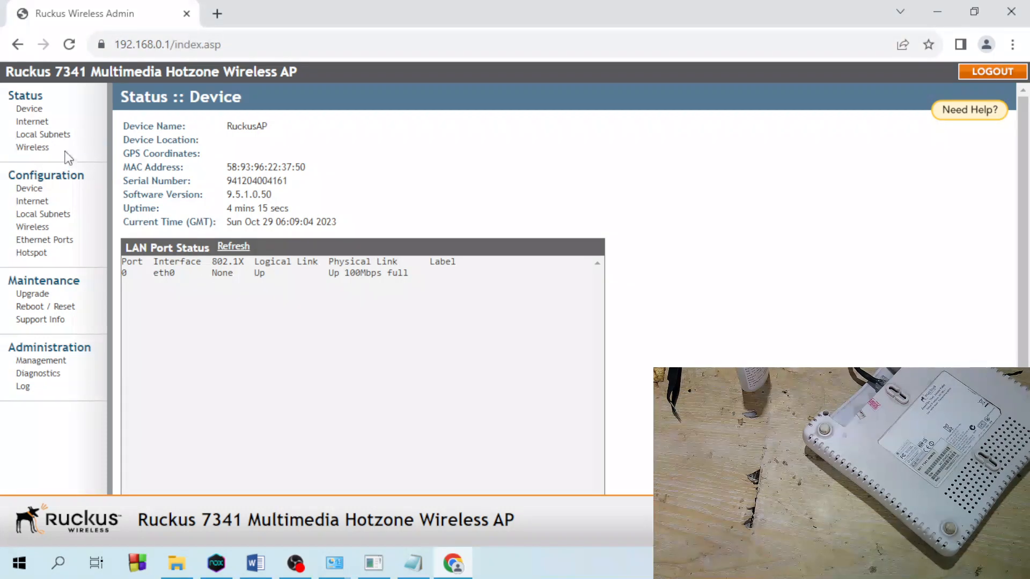
click(41, 361)
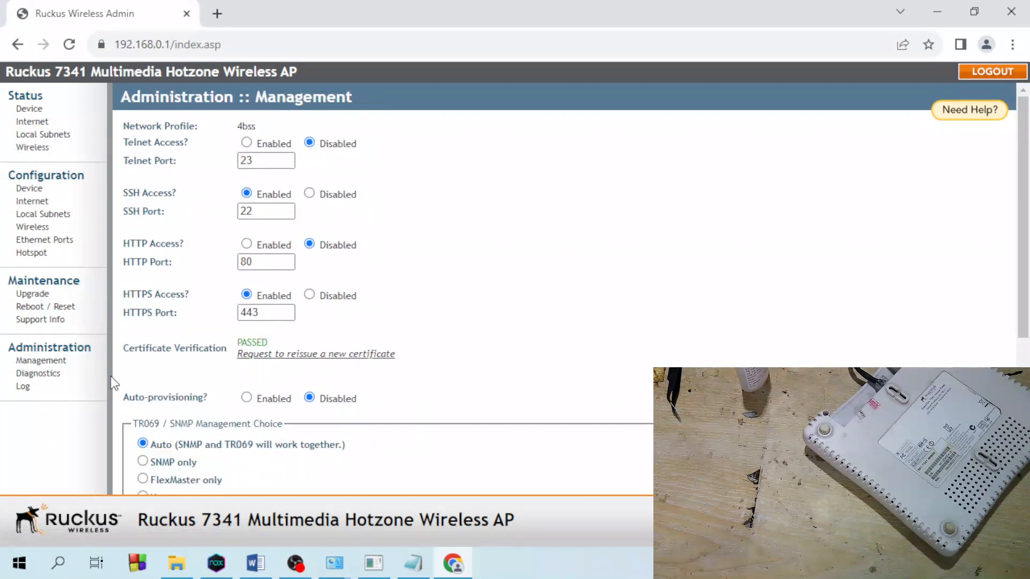
click(57, 374)
click(50, 320)
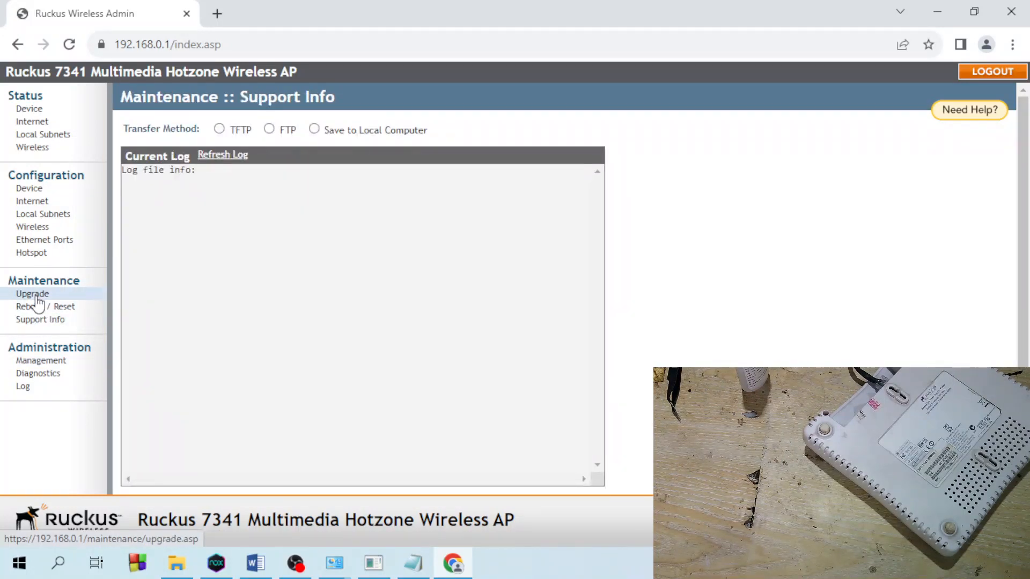
click(46, 306)
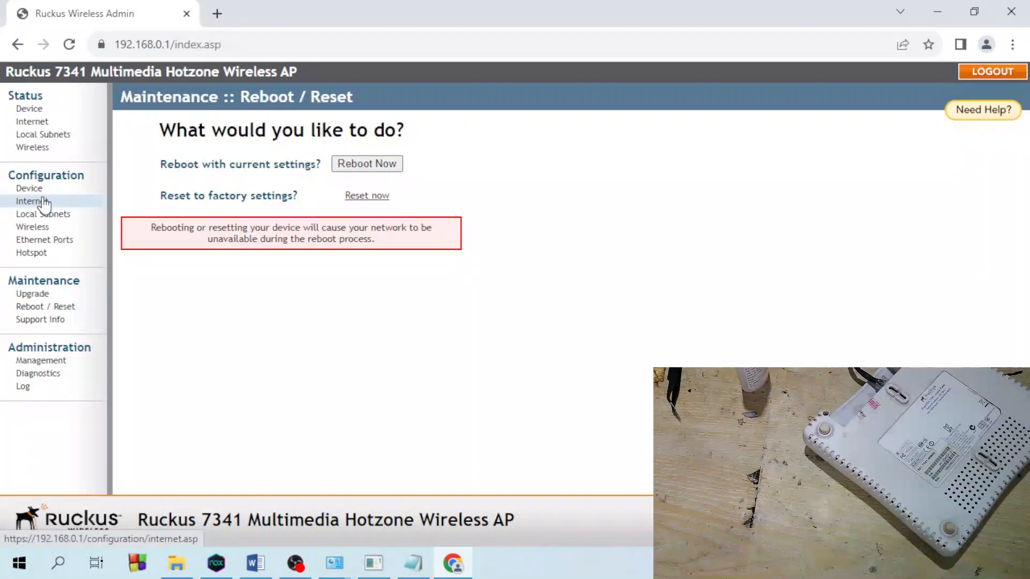
click(44, 202)
click(43, 215)
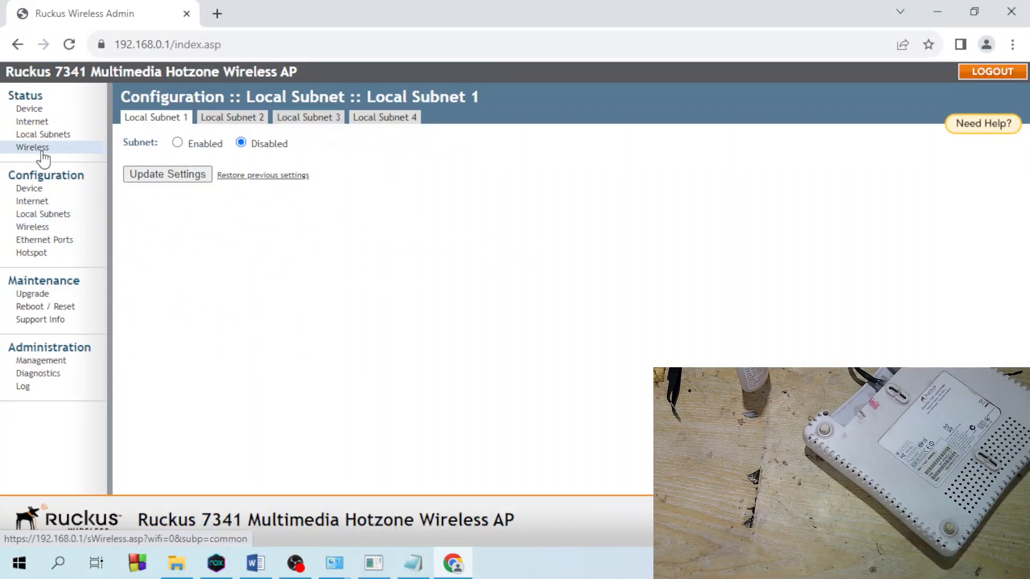
- Review the radio, internet and device status pages, then open Configuration > Device
click(41, 151)
click(39, 123)
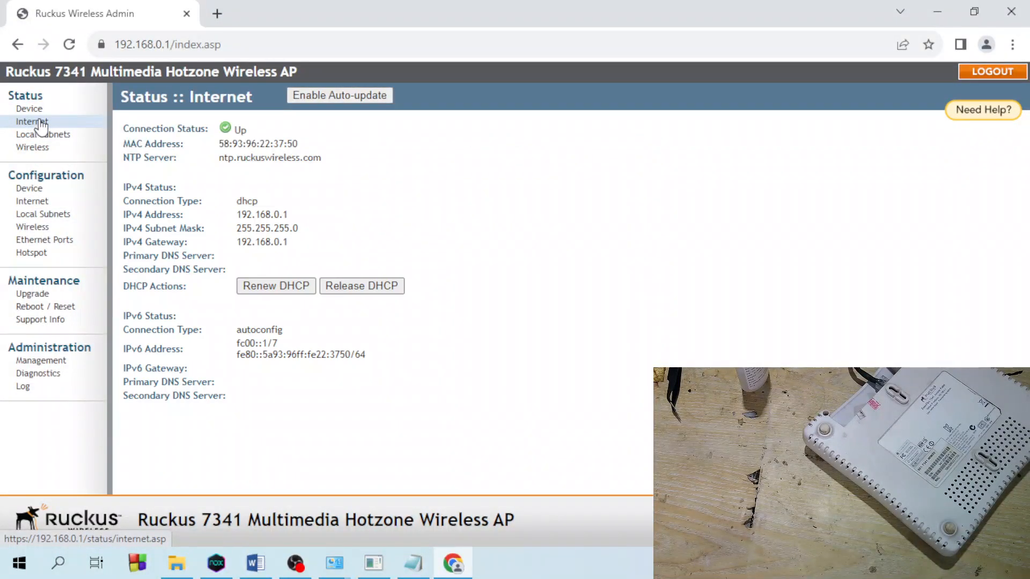
click(40, 111)
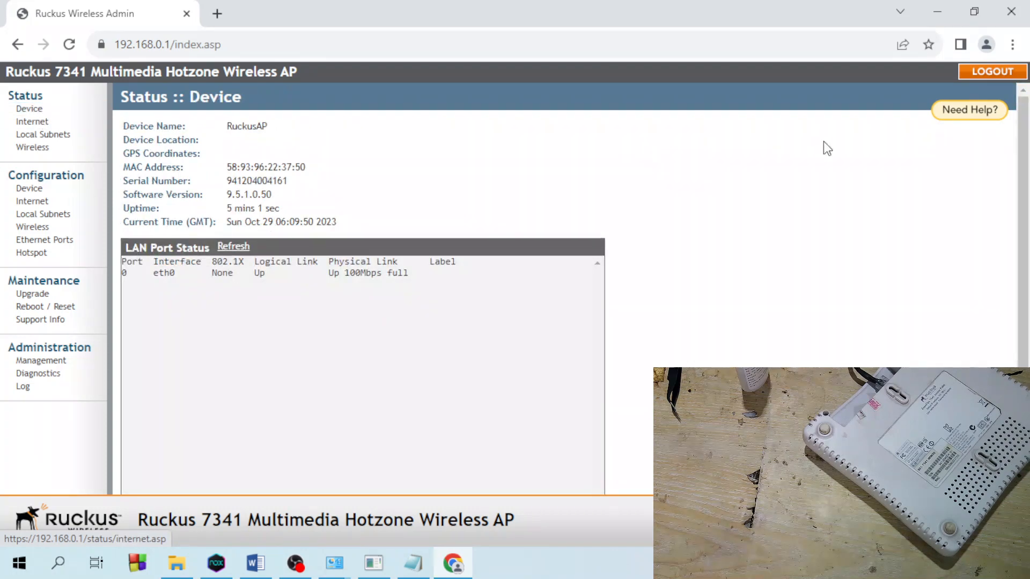
scroll(823, 145, down, 2)
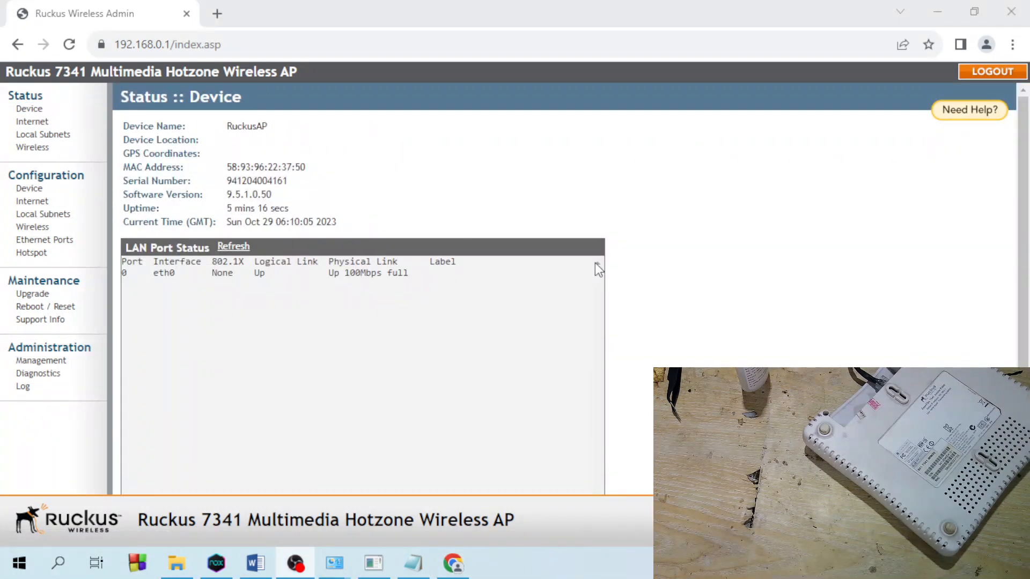
click(30, 191)
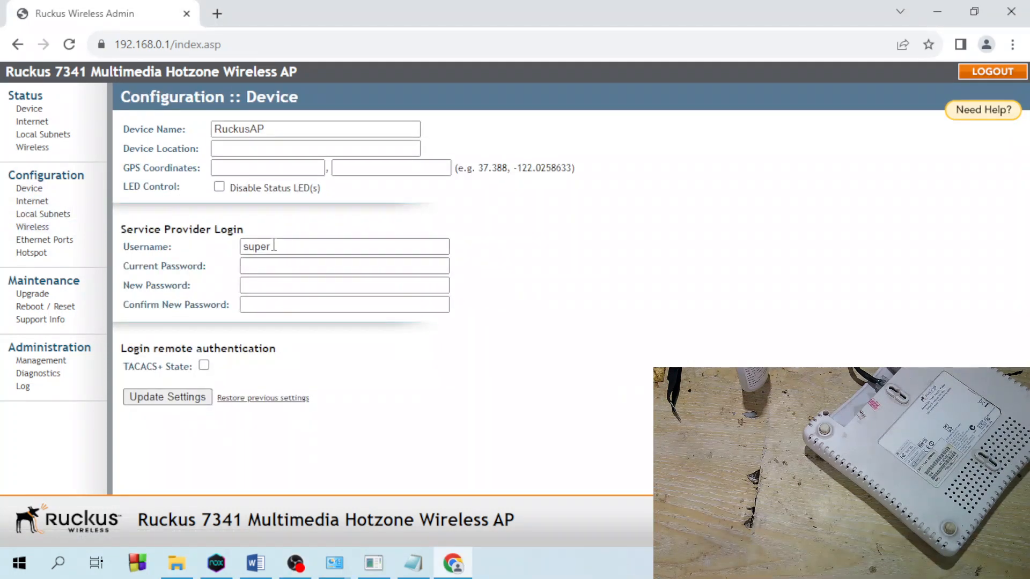
- Replace the service provider username and start entering the current password
click(263, 247)
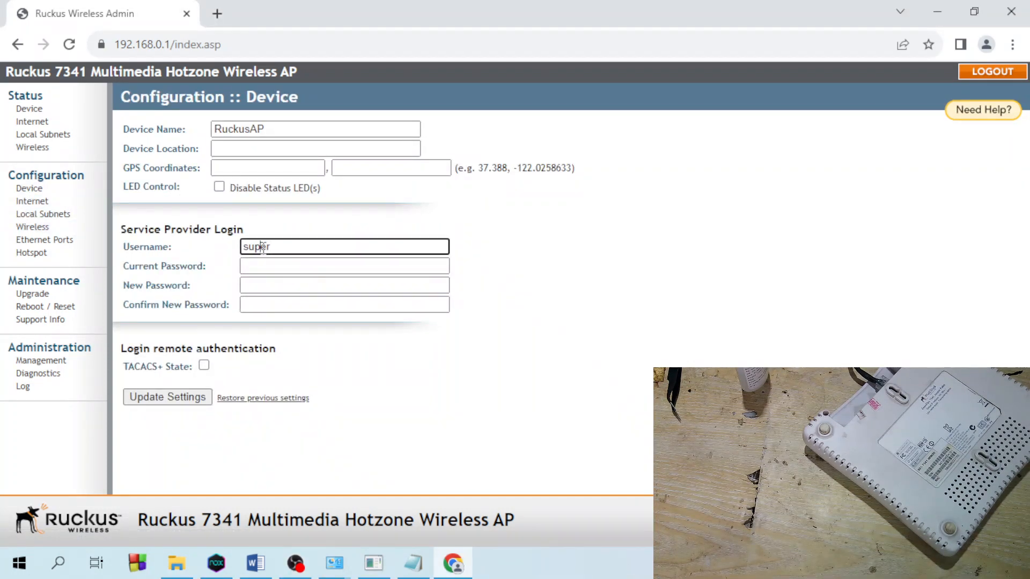
double_click(264, 247)
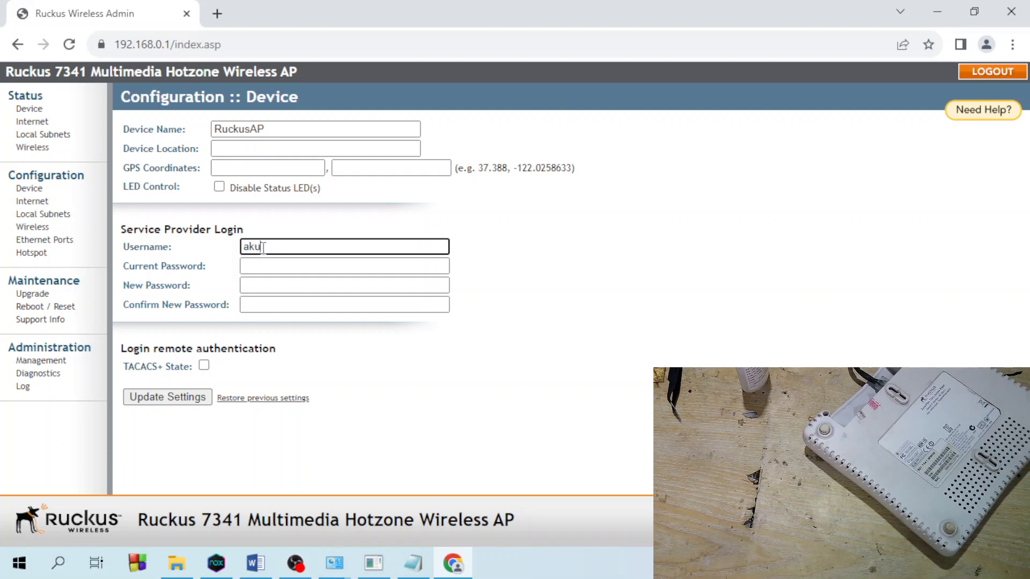
double_click(264, 247)
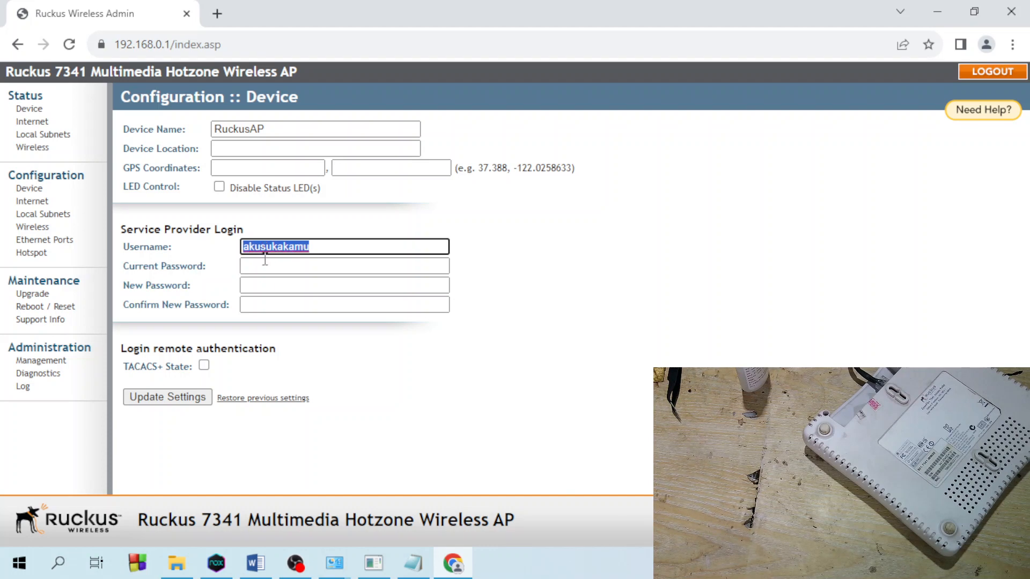
click(279, 267)
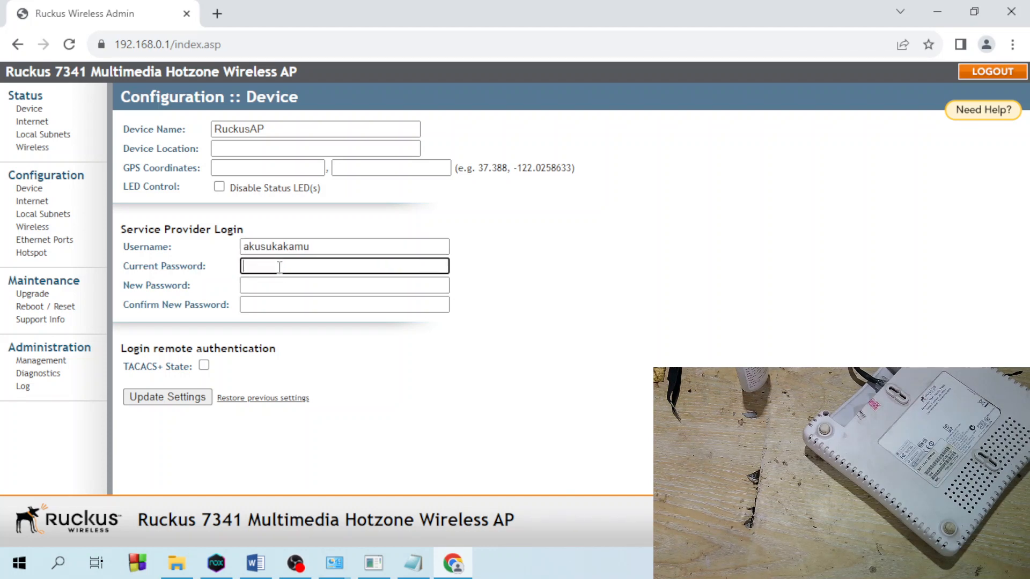
text(••)
- Paste the current password copied from Notepad into the Current Password field
key(alt+Tab)
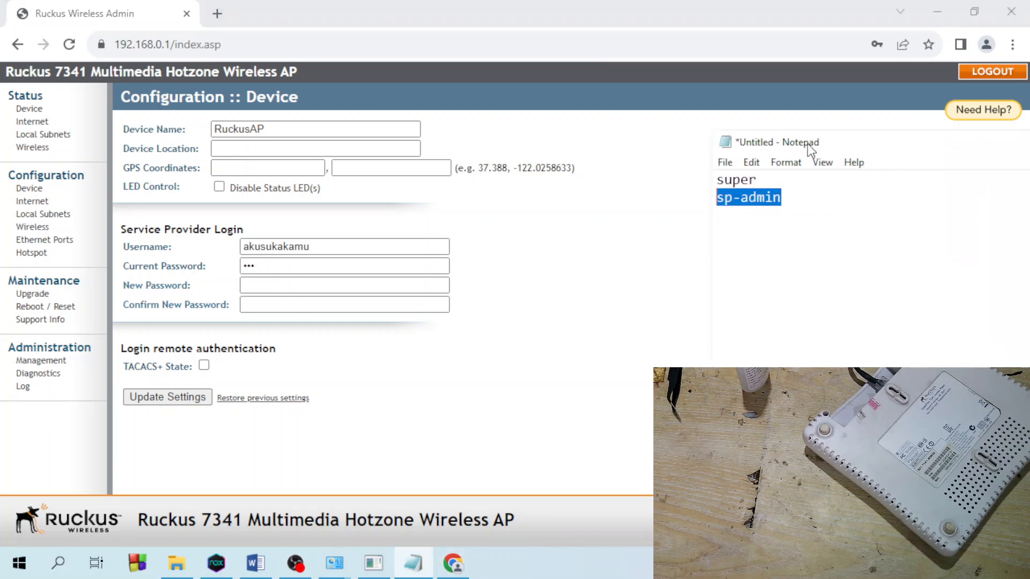
right_click(771, 197)
click(675, 252)
double_click(259, 267)
right_click(248, 265)
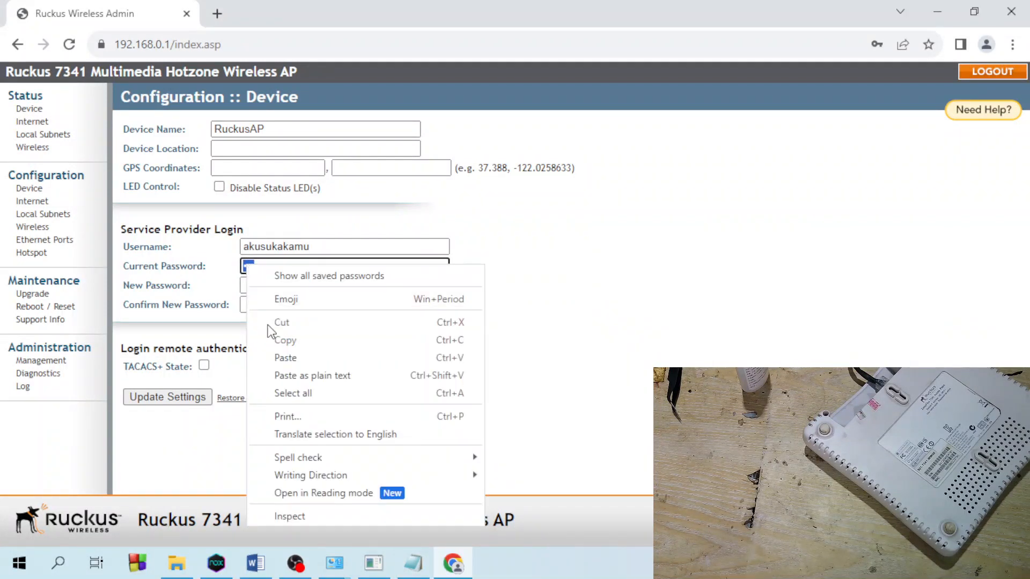
click(281, 356)
- Set username admin with a new password, save, and decline Chrome's password saving
key(shift+Tab)
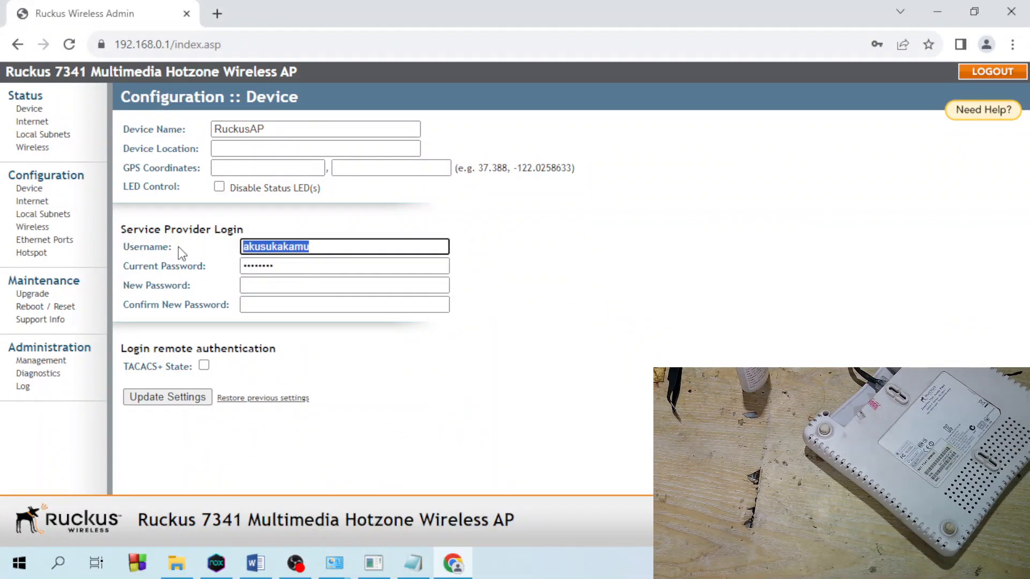
text(admin)
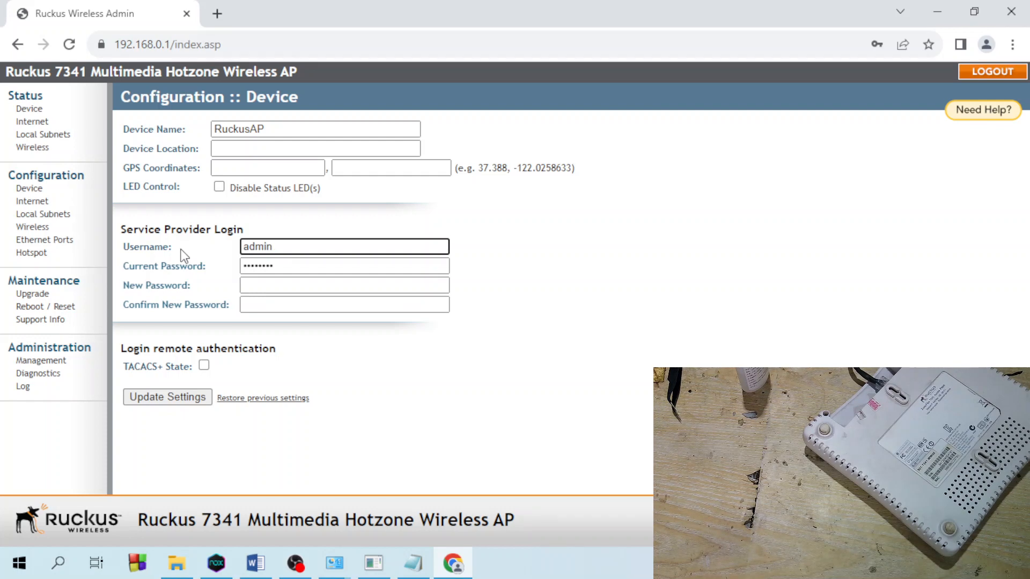
click(272, 284)
text(•••)
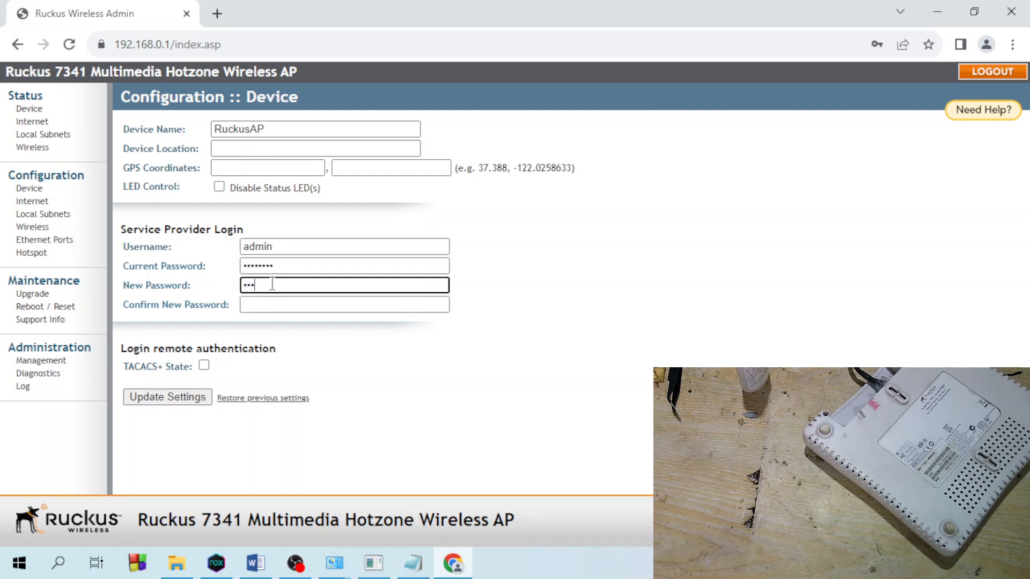
text(••)
key(Tab)
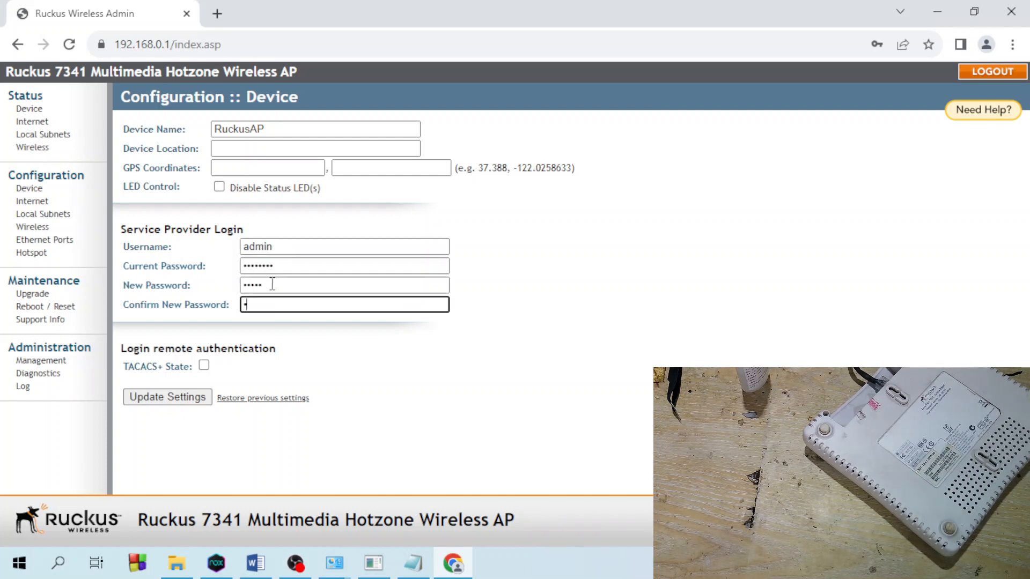
text(•••••)
click(161, 402)
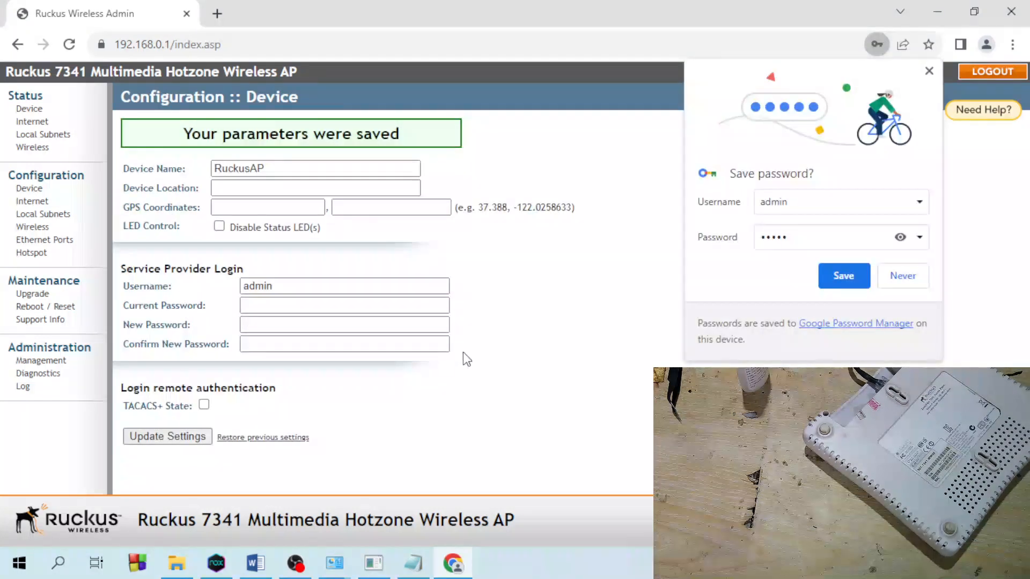
click(903, 276)
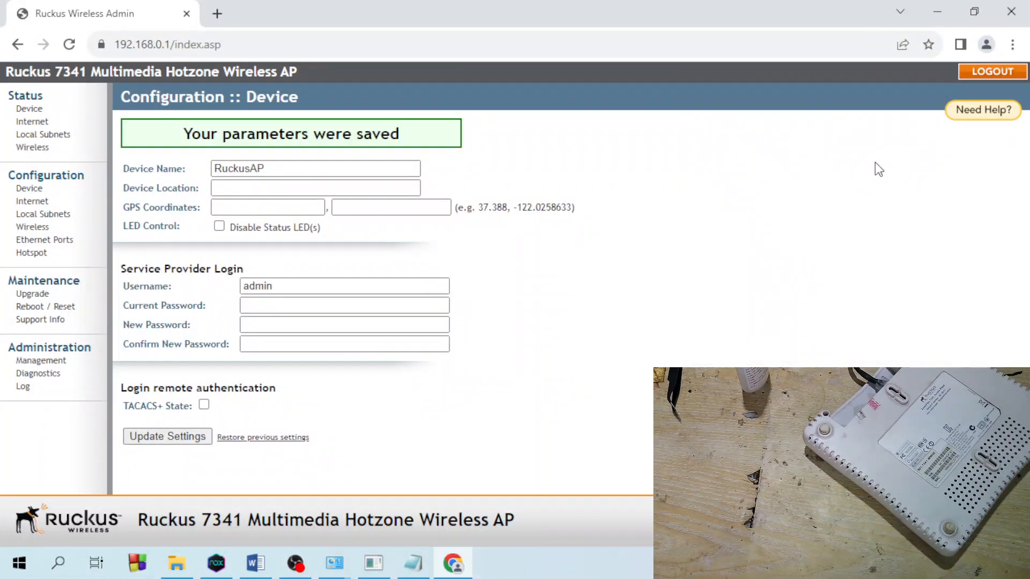
- Log out, sign back in as admin with the new password, and open Configuration > Device
click(981, 72)
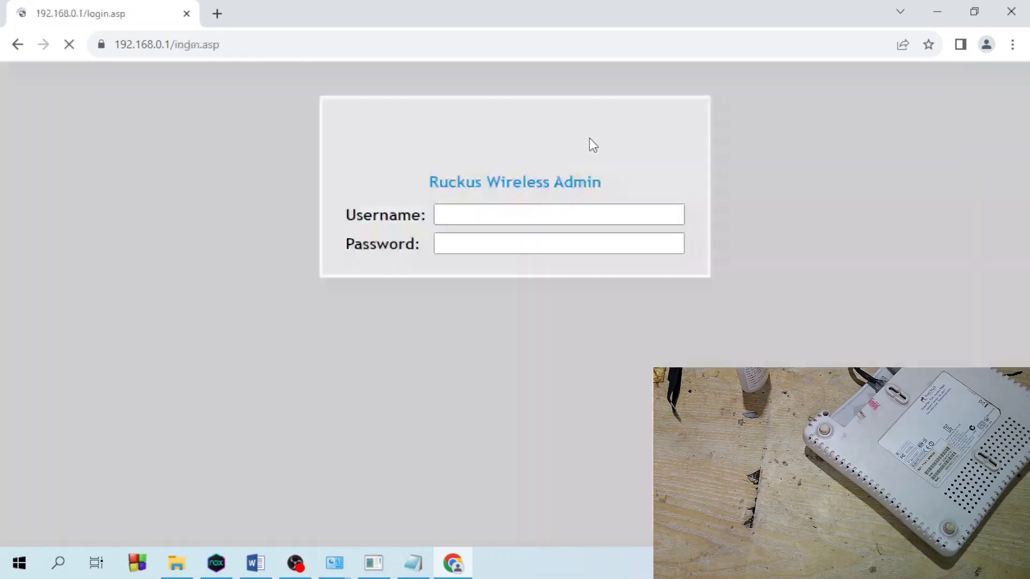
click(504, 216)
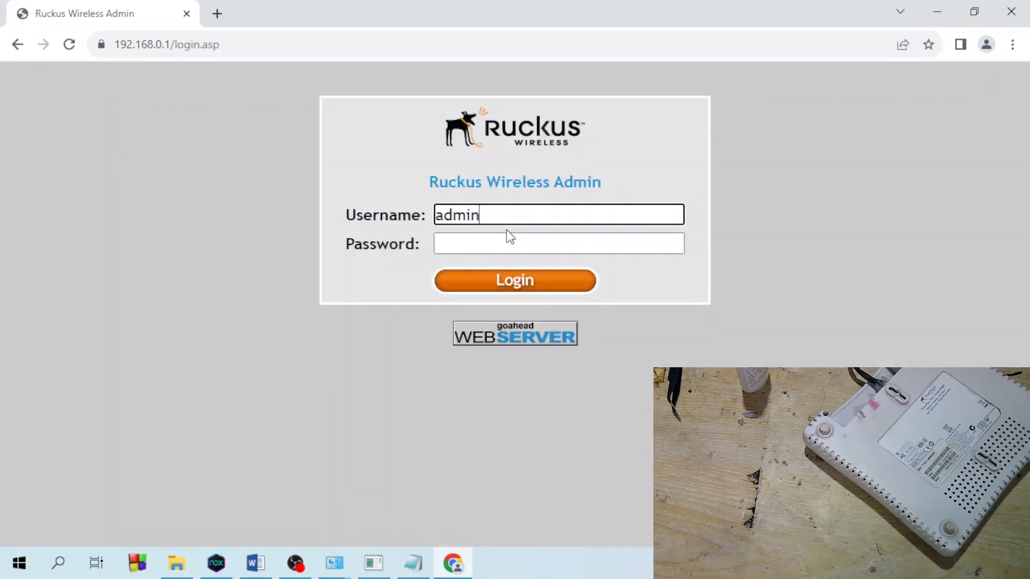
key(Tab)
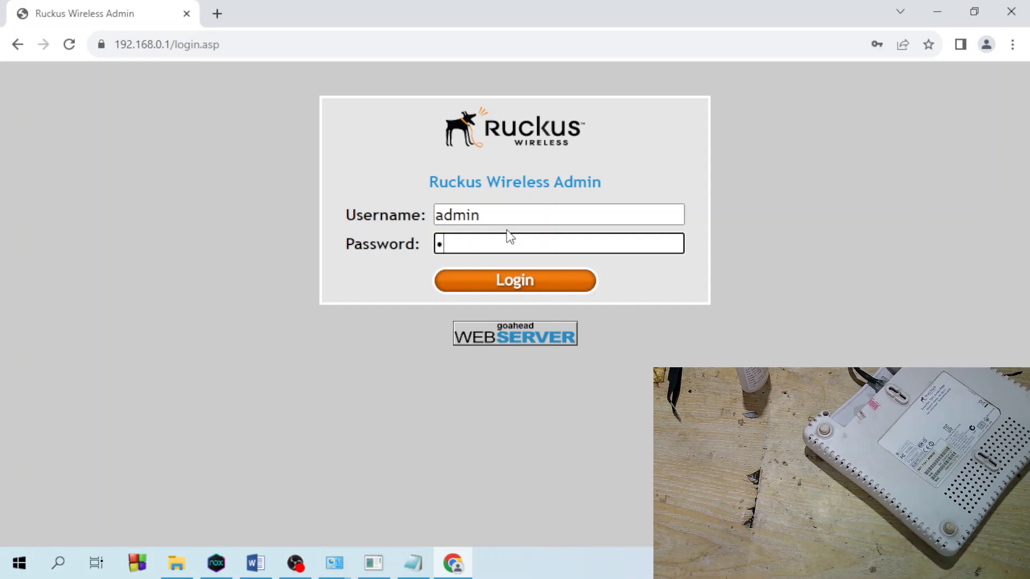
click(517, 284)
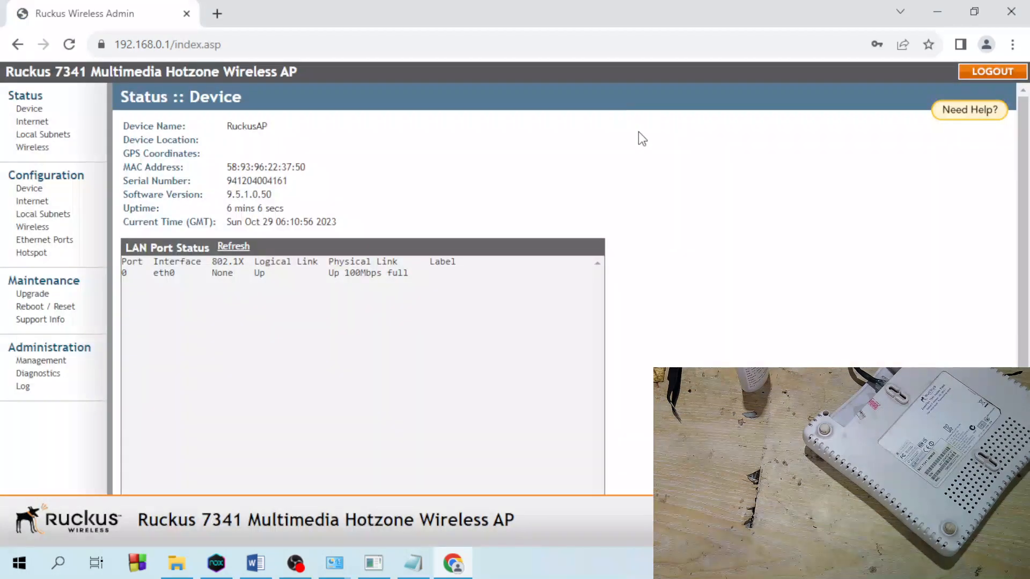
click(30, 188)
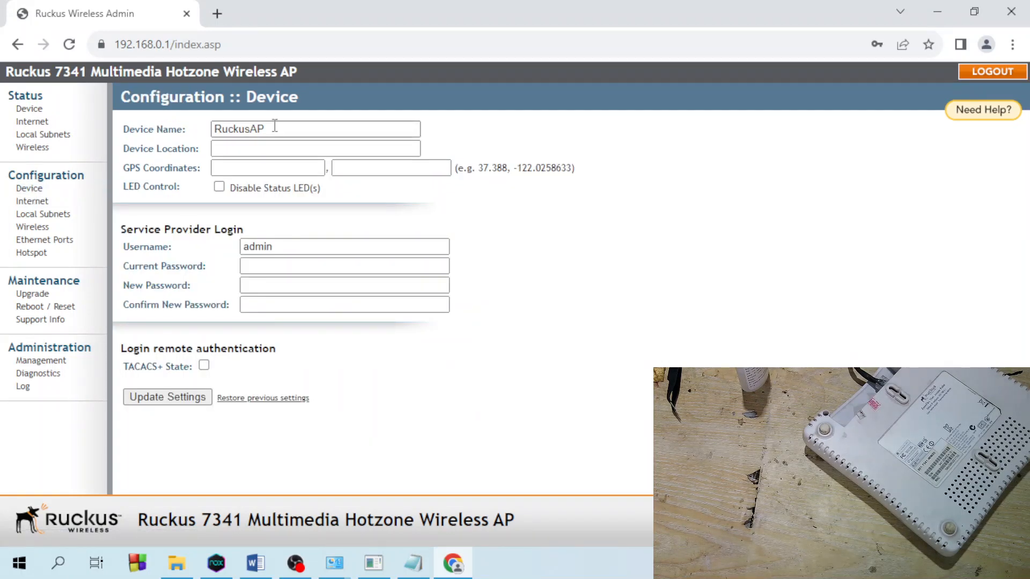
- Save device name AP-JokoVlog and location Rumah, then view Status > Device
drag(274, 126, 112, 111)
text(AP)
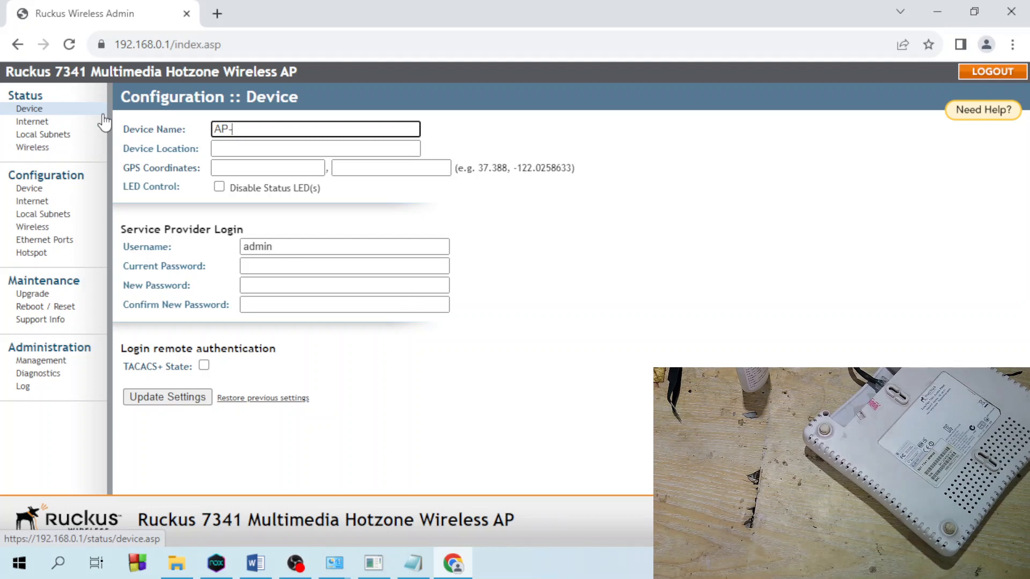
text(-JokoVlog)
click(271, 150)
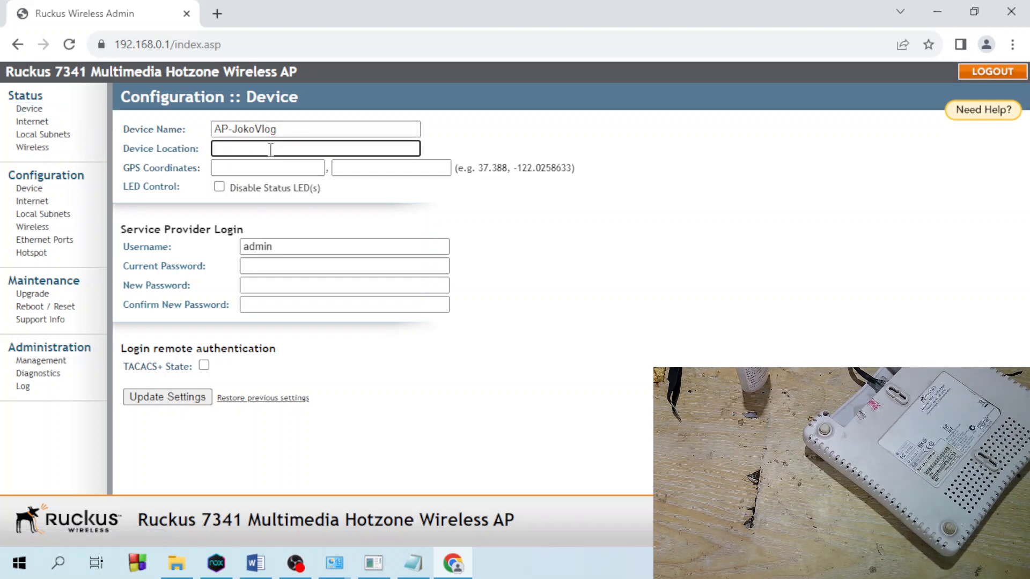
text(Rumah)
click(256, 167)
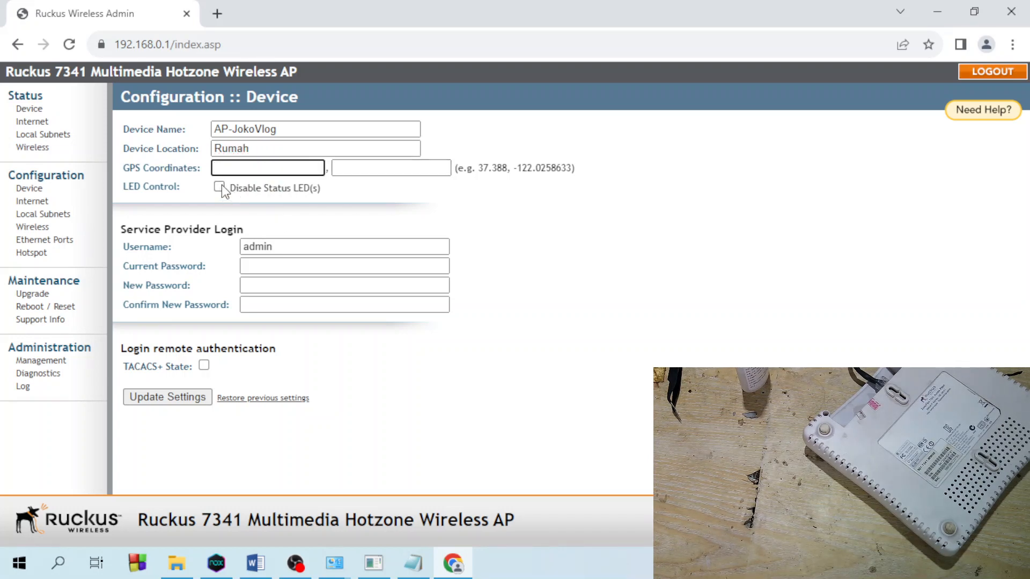
click(207, 409)
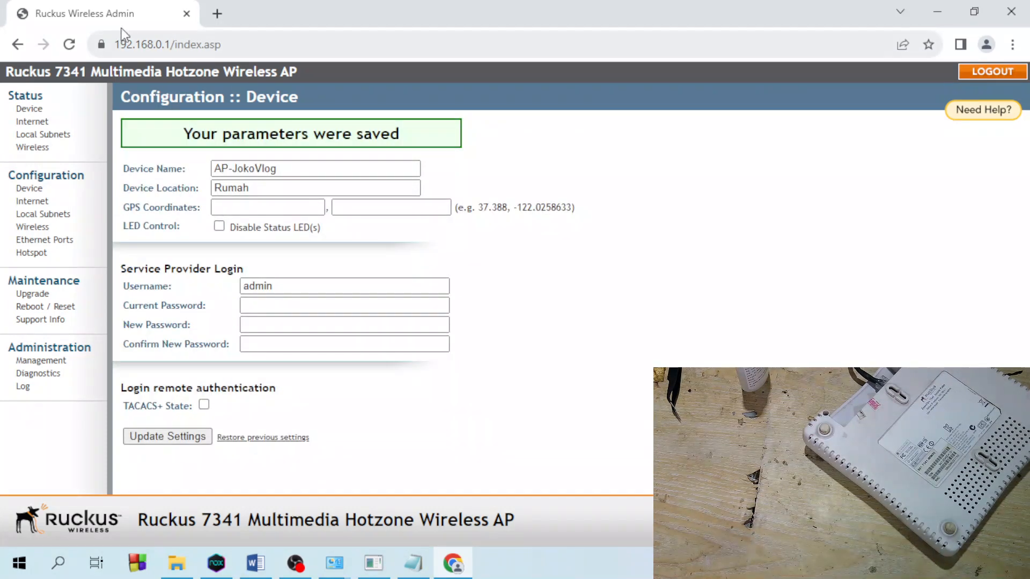
click(40, 111)
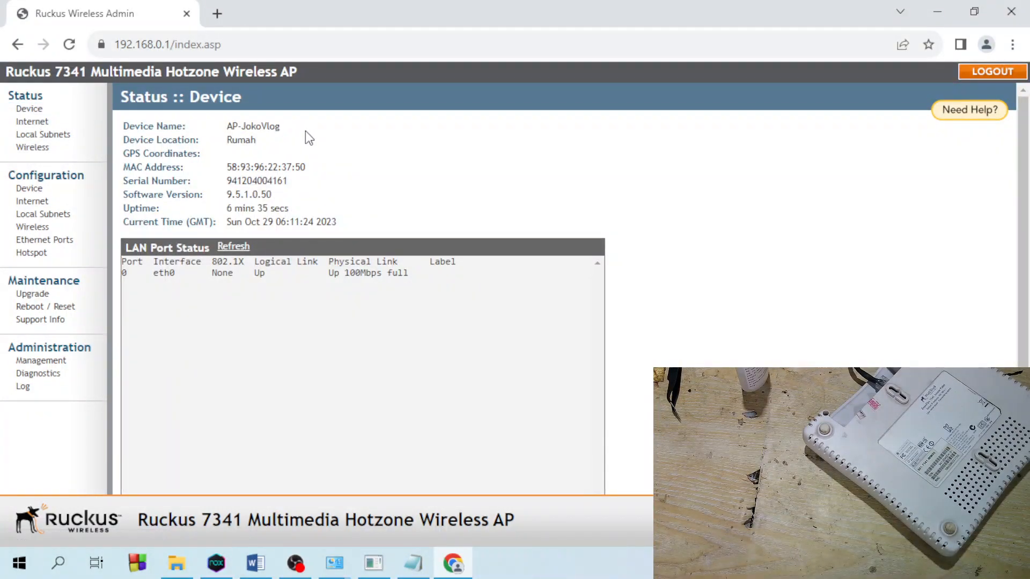
drag(270, 133, 85, 153)
drag(47, 124, 54, 139)
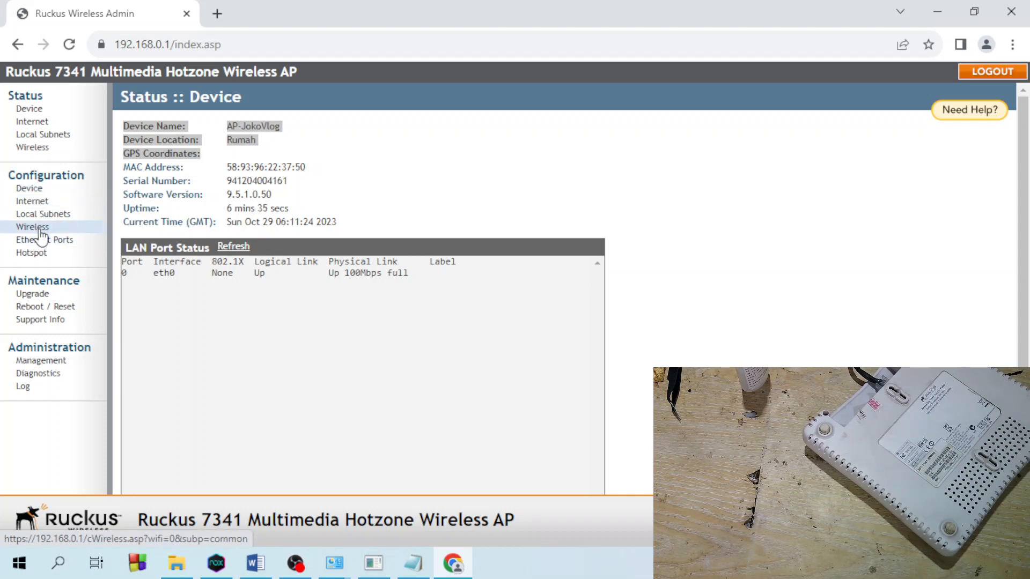
click(44, 204)
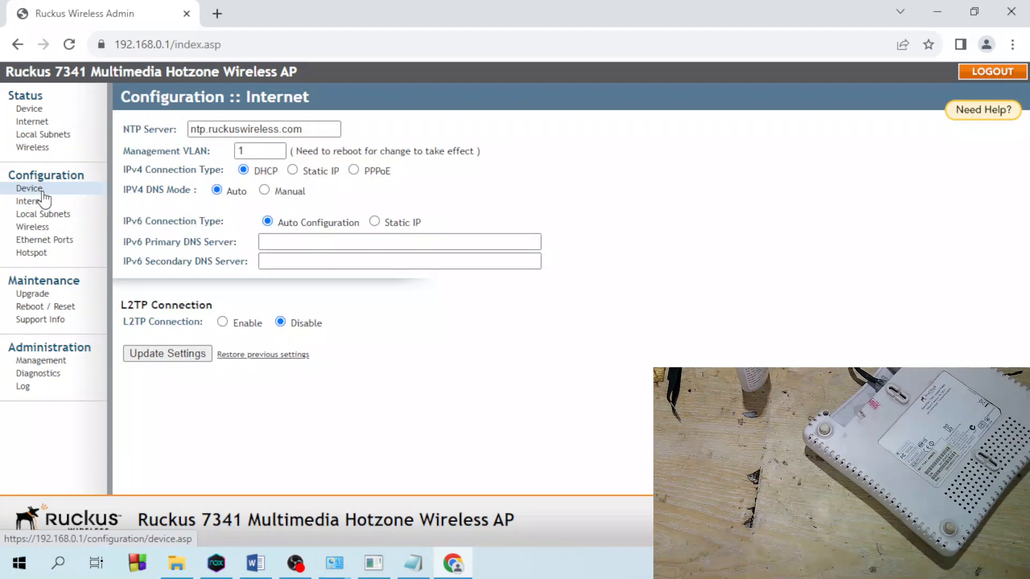
click(43, 195)
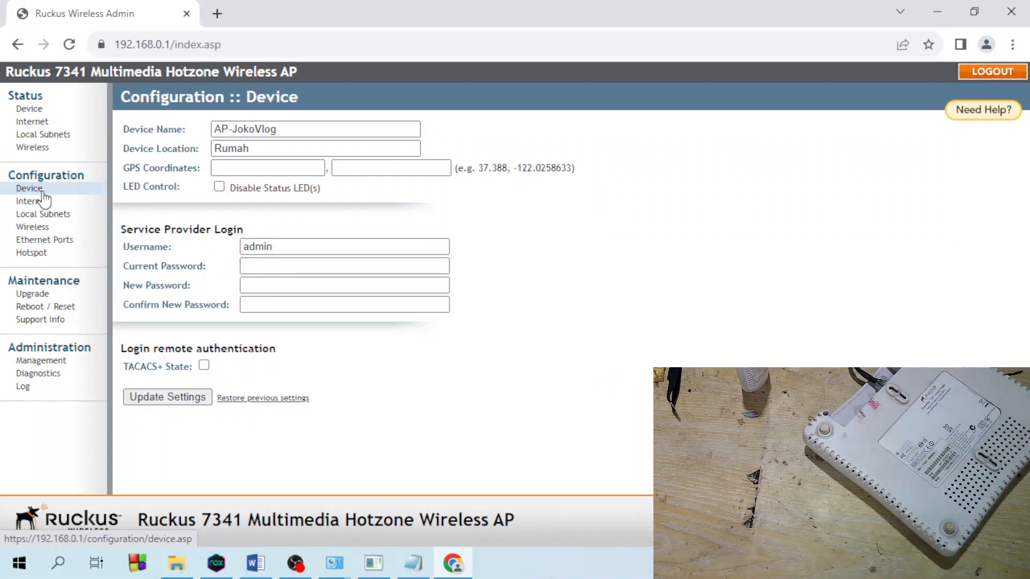
click(45, 241)
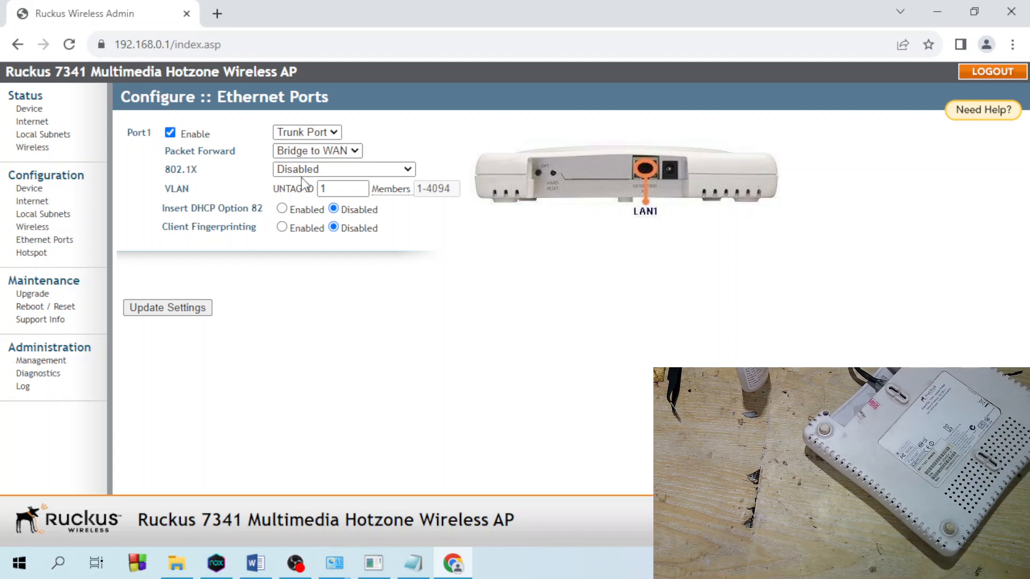
click(322, 152)
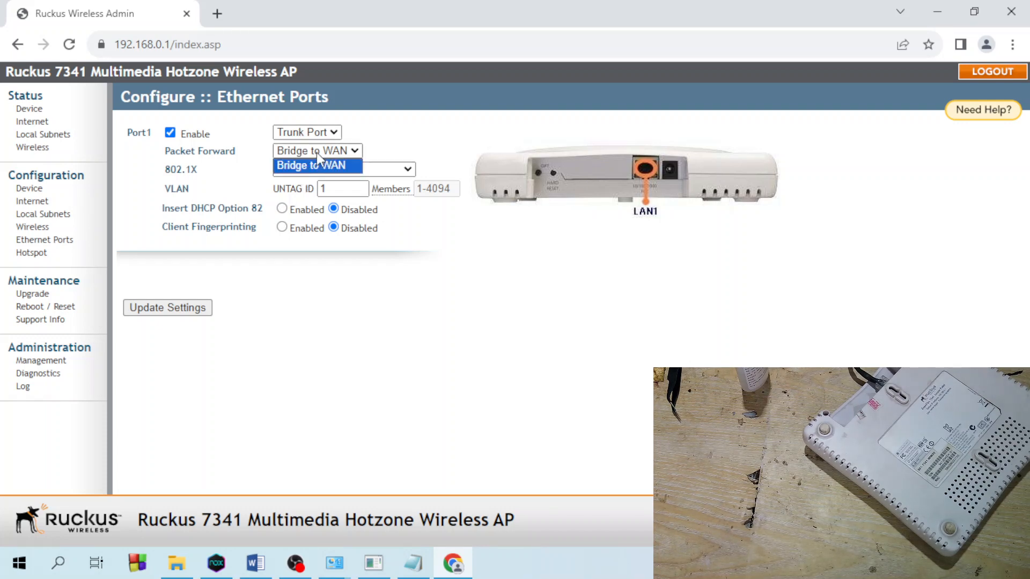
click(316, 164)
click(314, 133)
click(315, 148)
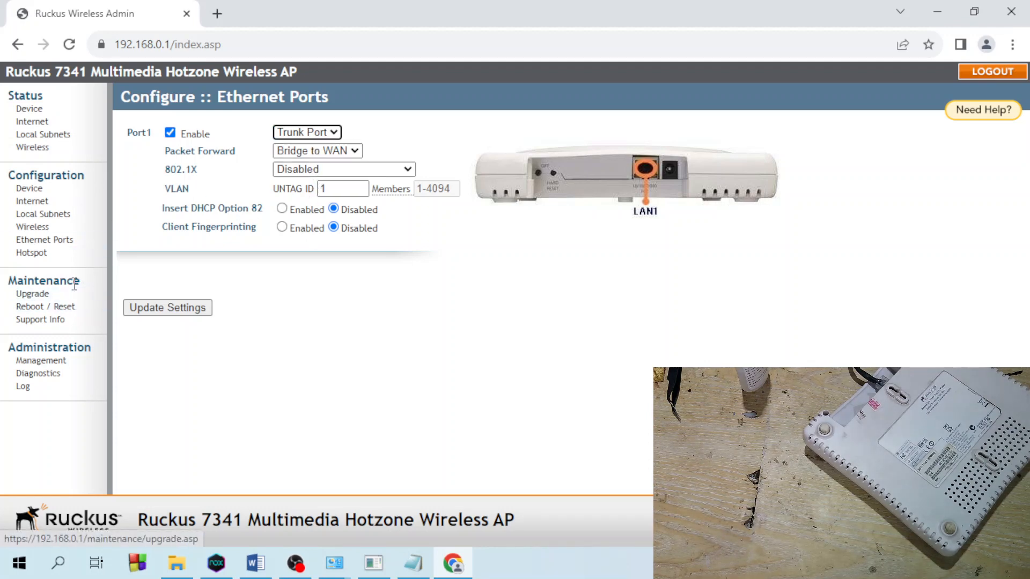
click(34, 202)
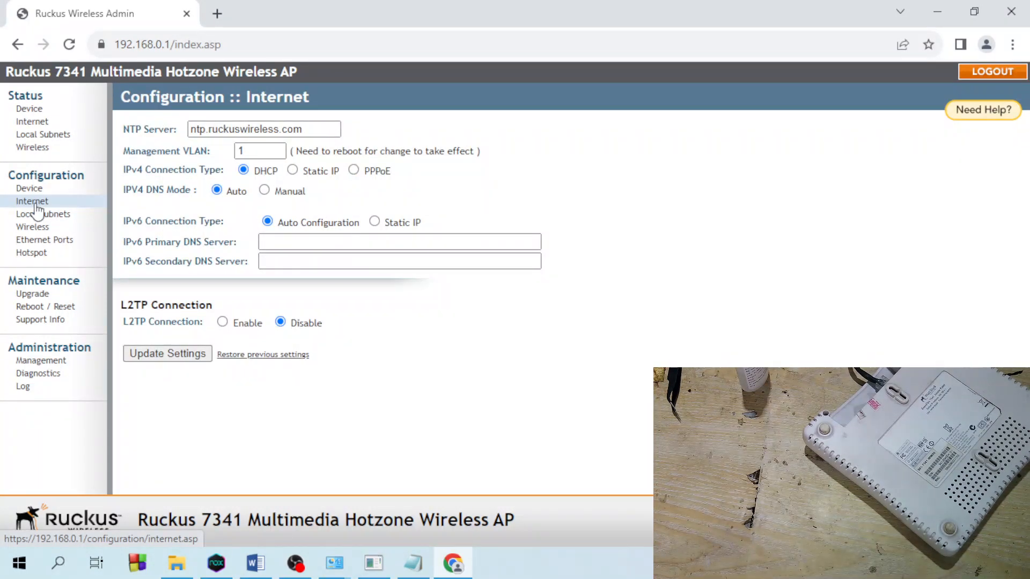
click(29, 188)
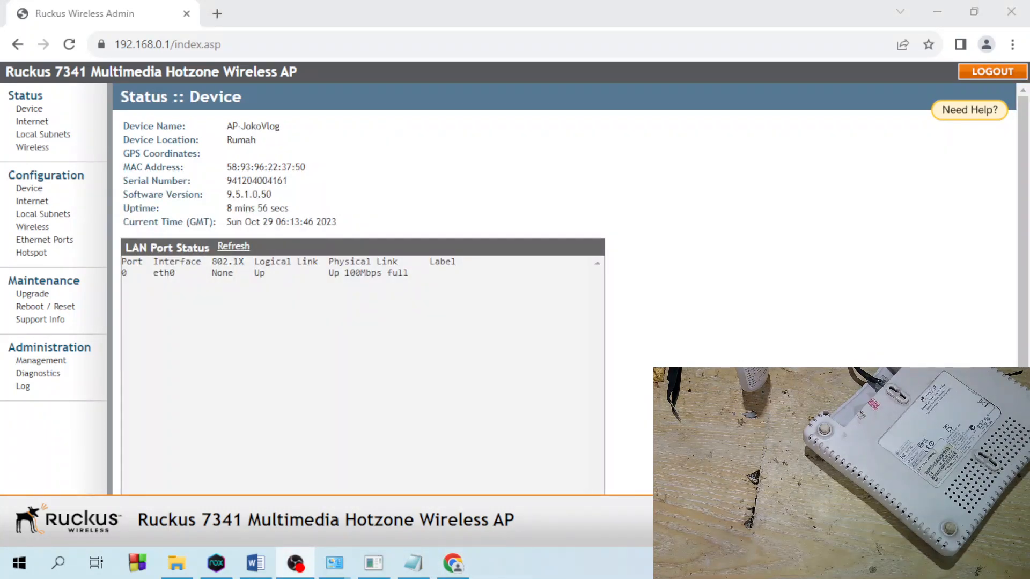
- Switch the Internet connection to Static IP with IPv4 address 192.168.0.32
click(54, 208)
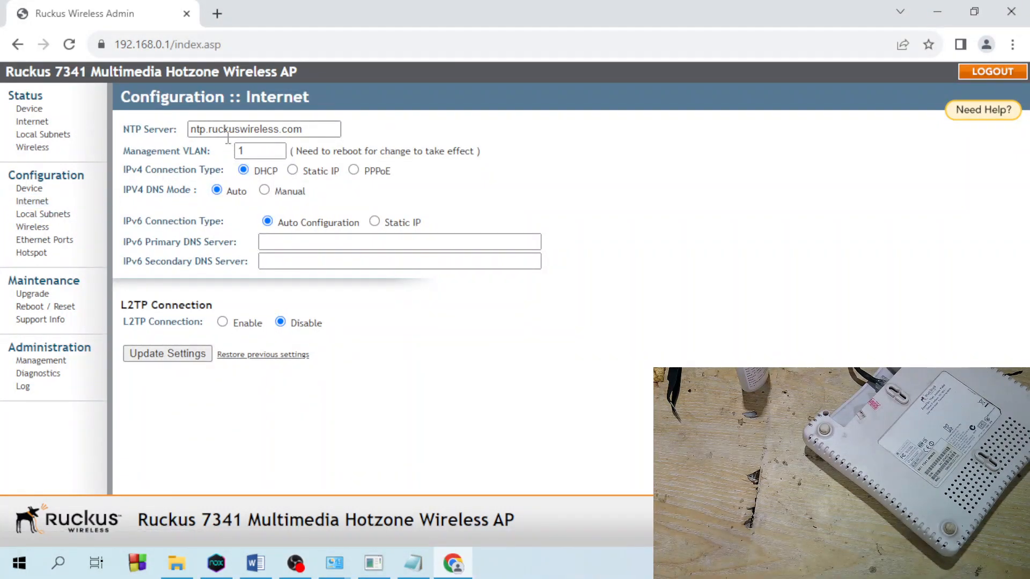
drag(303, 129, 183, 131)
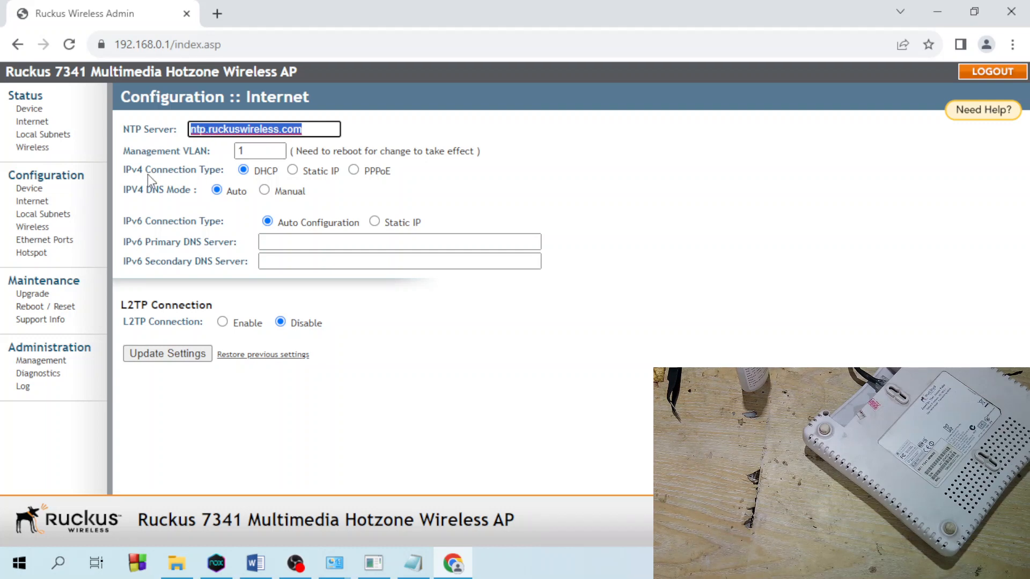
click(293, 170)
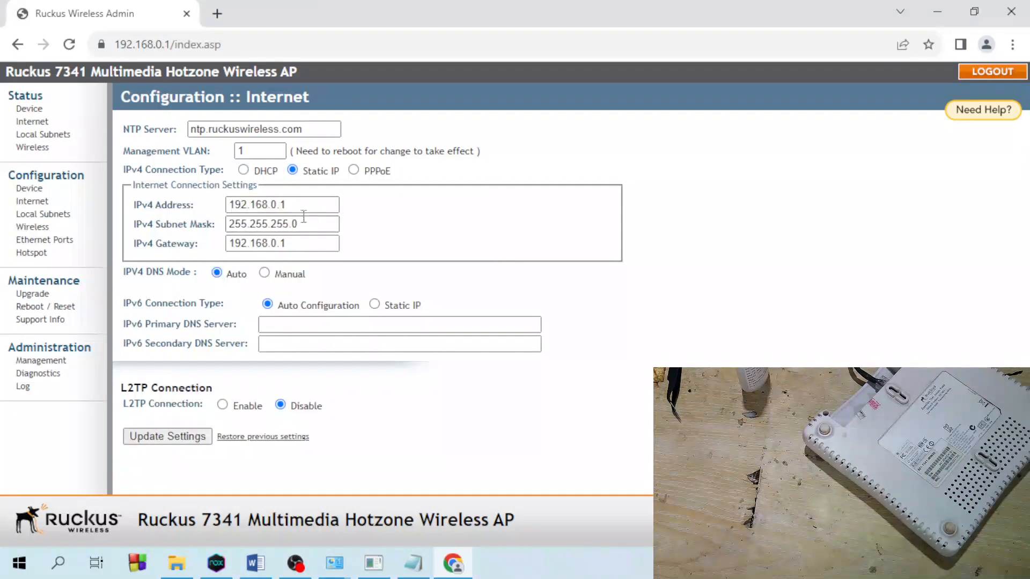
click(304, 204)
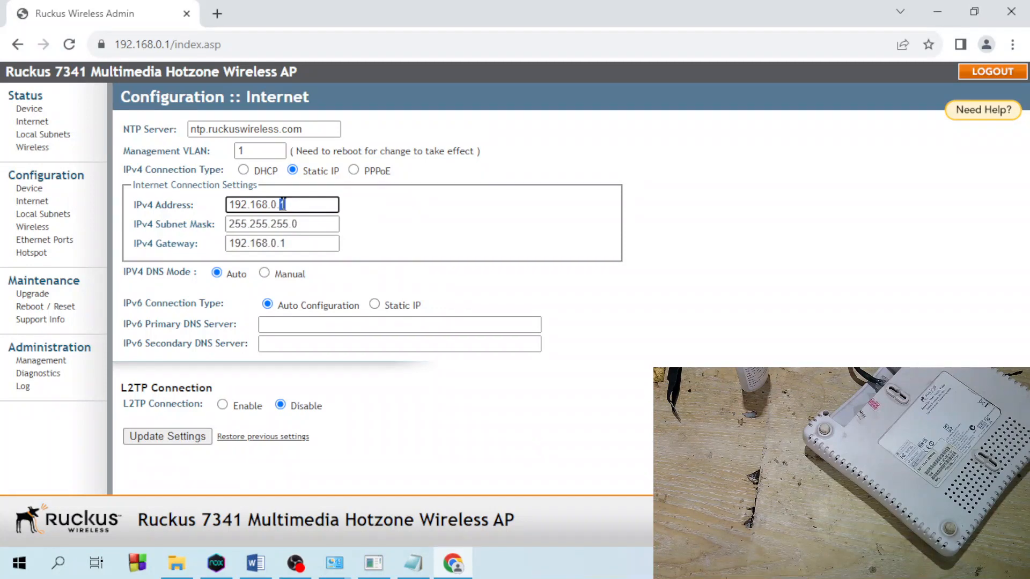
drag(285, 204, 282, 204)
click(282, 204)
text(32)
- Confirm mask 255.255.255.0 and gateway 192.168.0.1, and set IPv4 DNS mode to Manual
drag(294, 243, 277, 244)
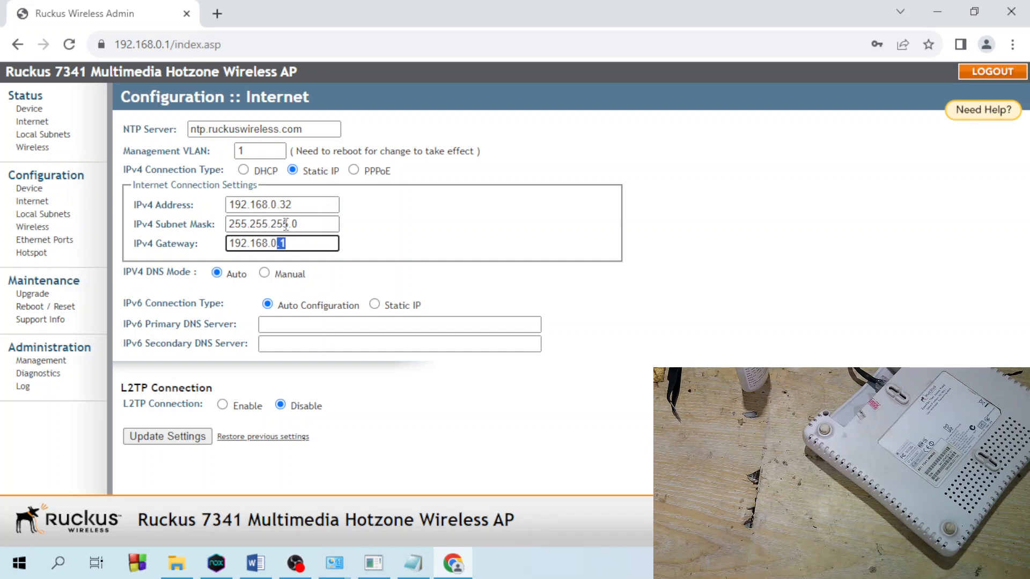
drag(305, 205, 185, 201)
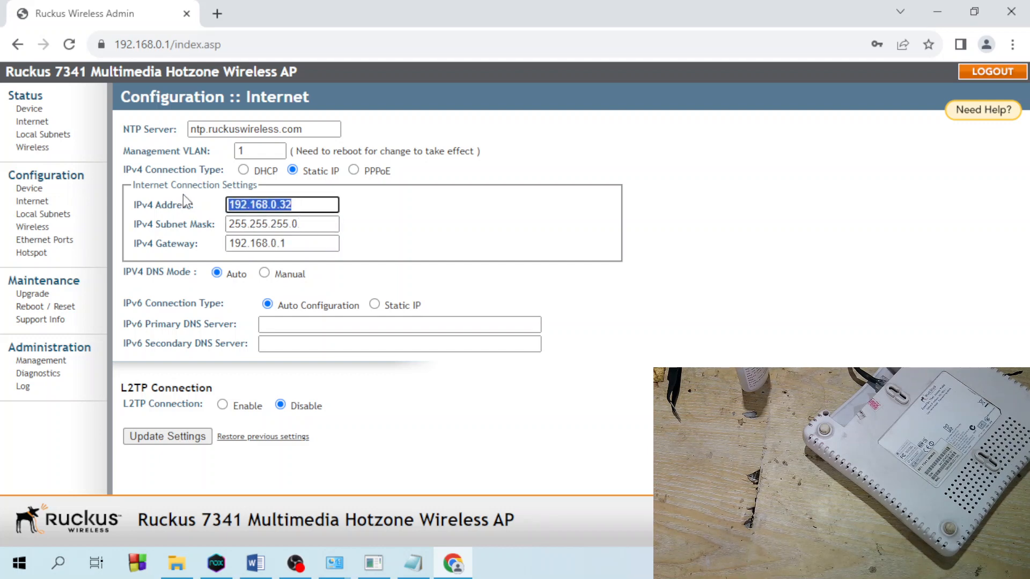
click(247, 248)
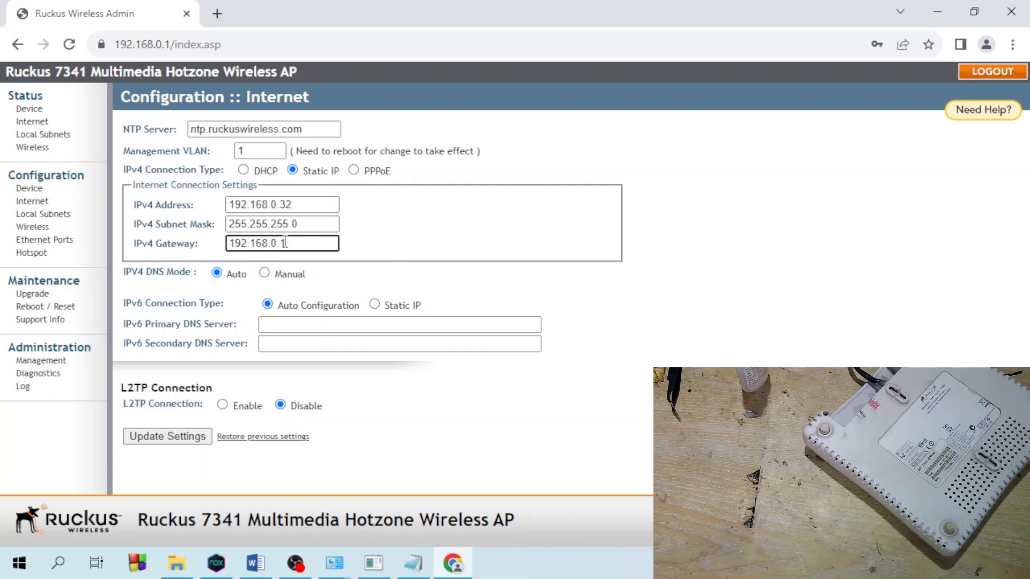
drag(290, 244, 237, 247)
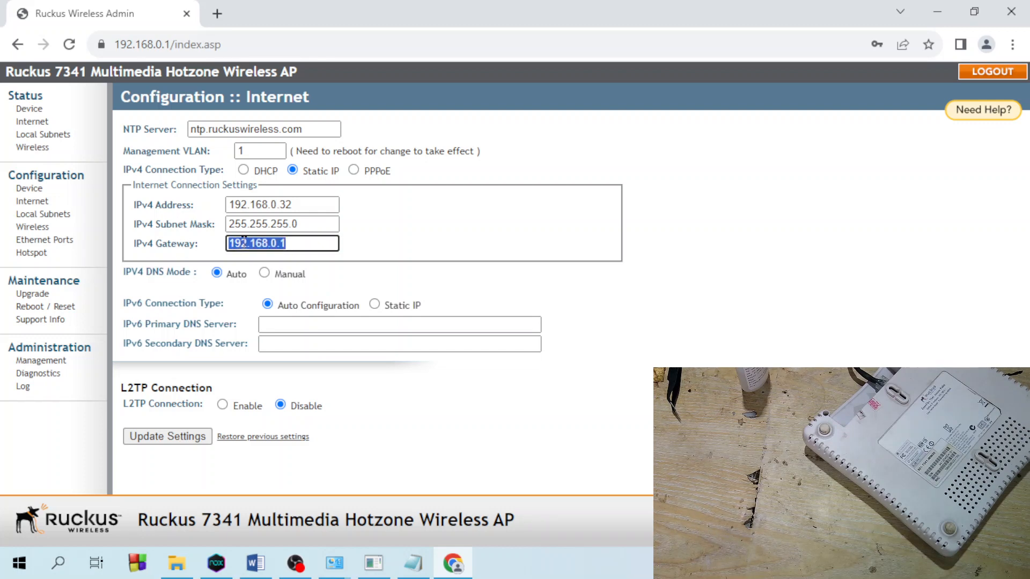
click(294, 243)
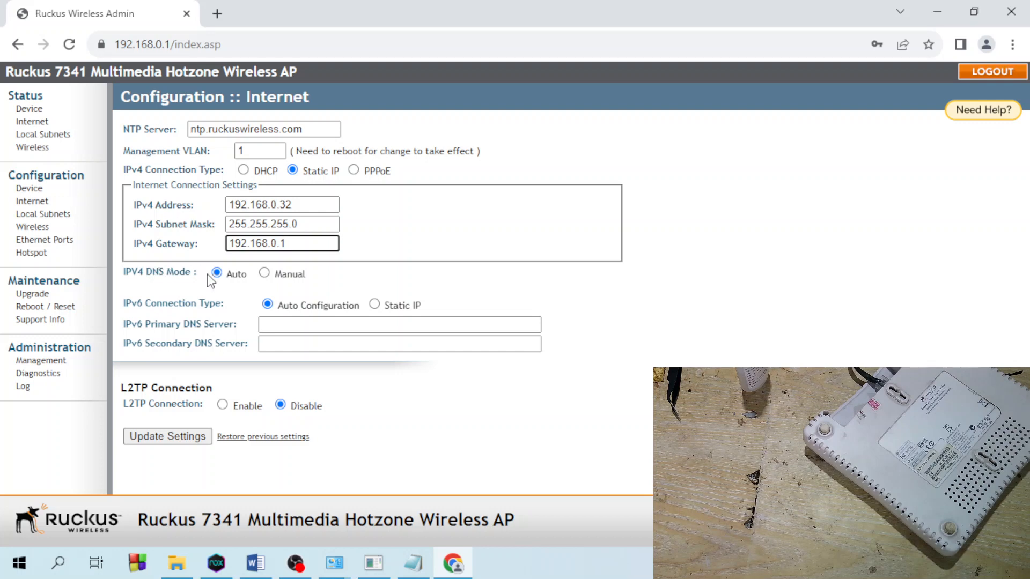
click(265, 274)
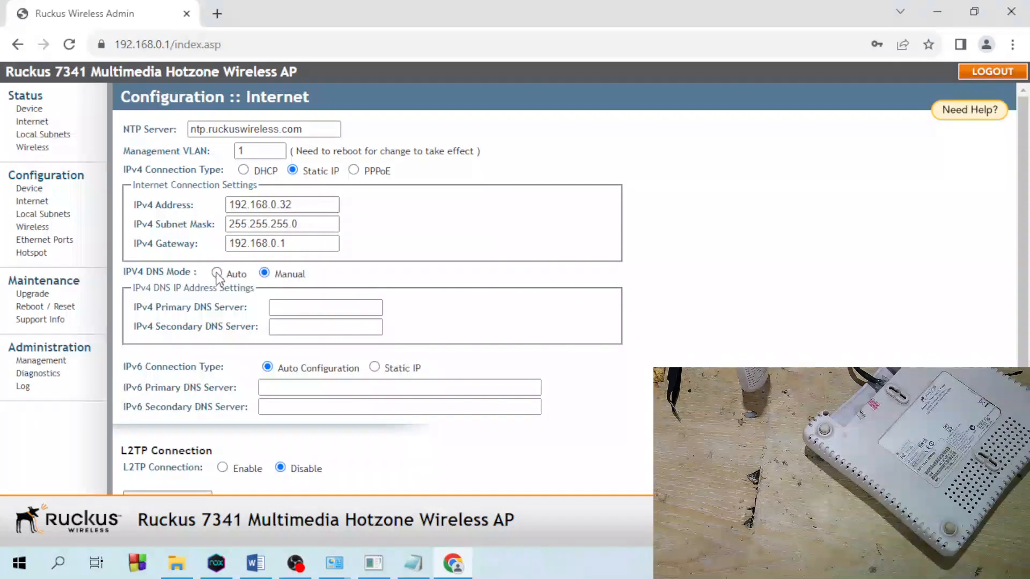
- Enter primary DNS 8.8.8.8 and secondary DNS 1.1.1.1 in manual DNS mode
click(219, 272)
click(265, 273)
click(297, 308)
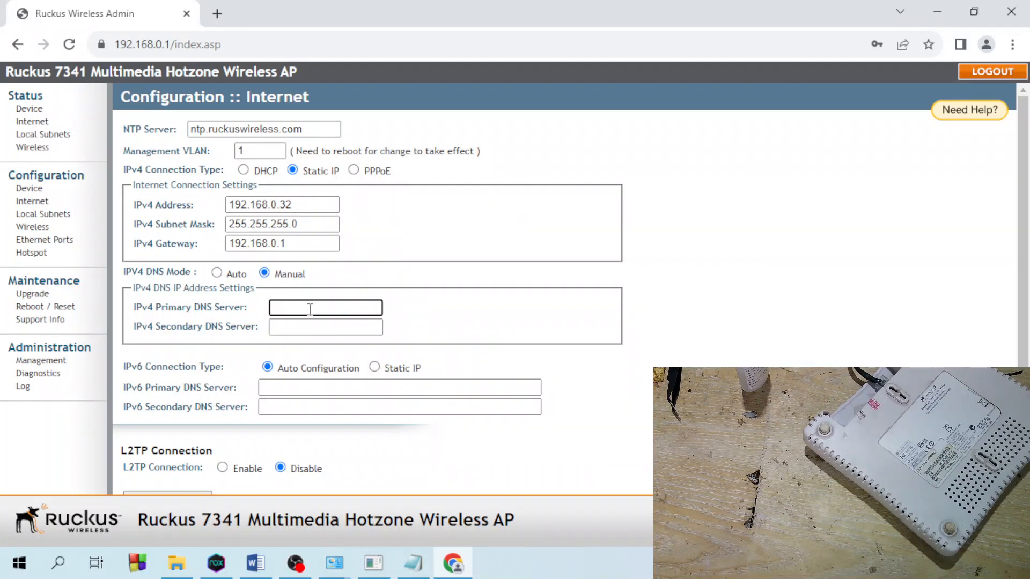
text(8.8.8.8)
click(296, 328)
text(1.1.1.1)
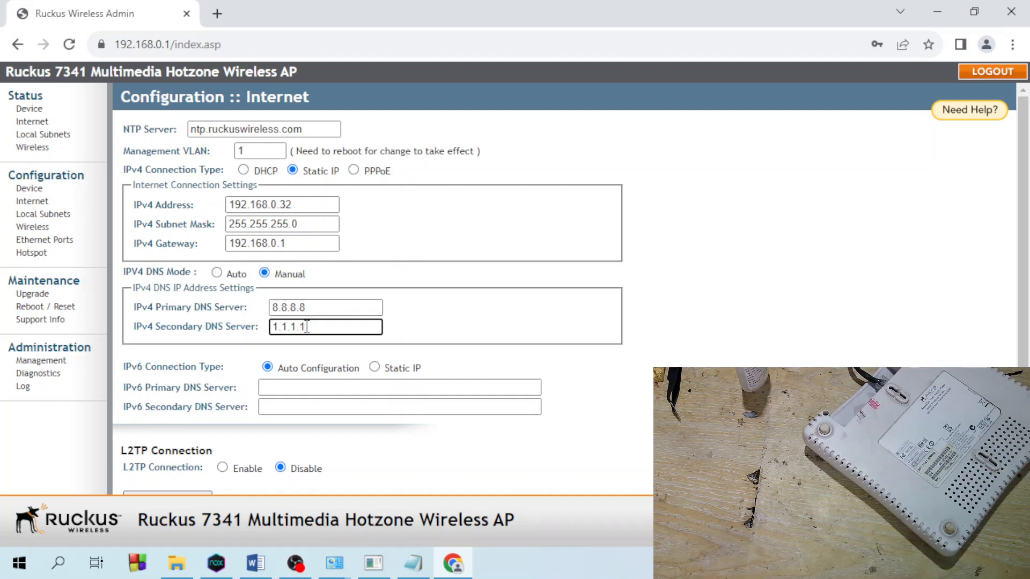
drag(315, 311, 230, 331)
scroll(288, 358, down, 1)
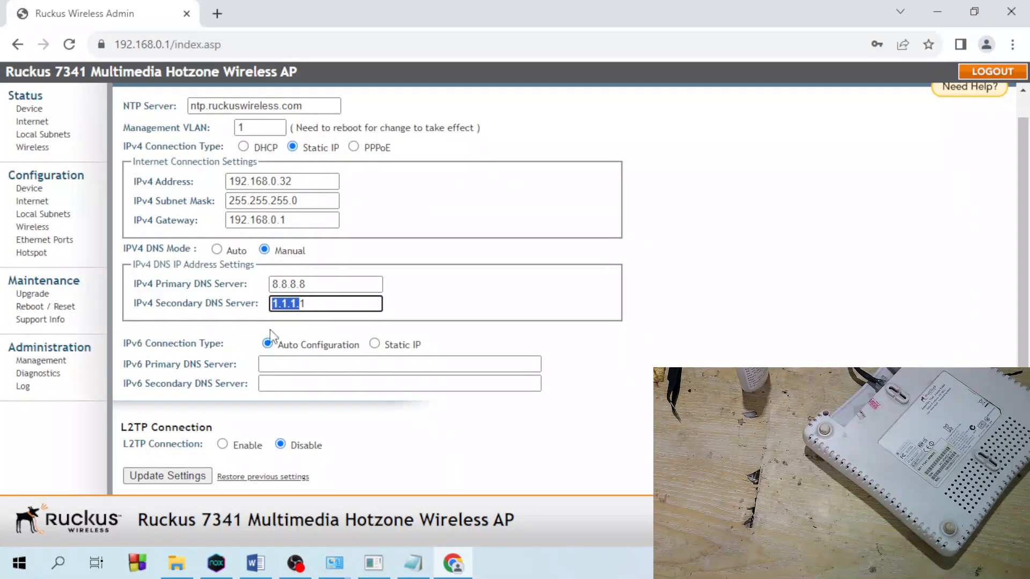
click(304, 303)
- Copy the IPv4 address 192.168.0.32 and apply the Internet settings
drag(313, 178, 240, 188)
right_click(255, 188)
click(284, 239)
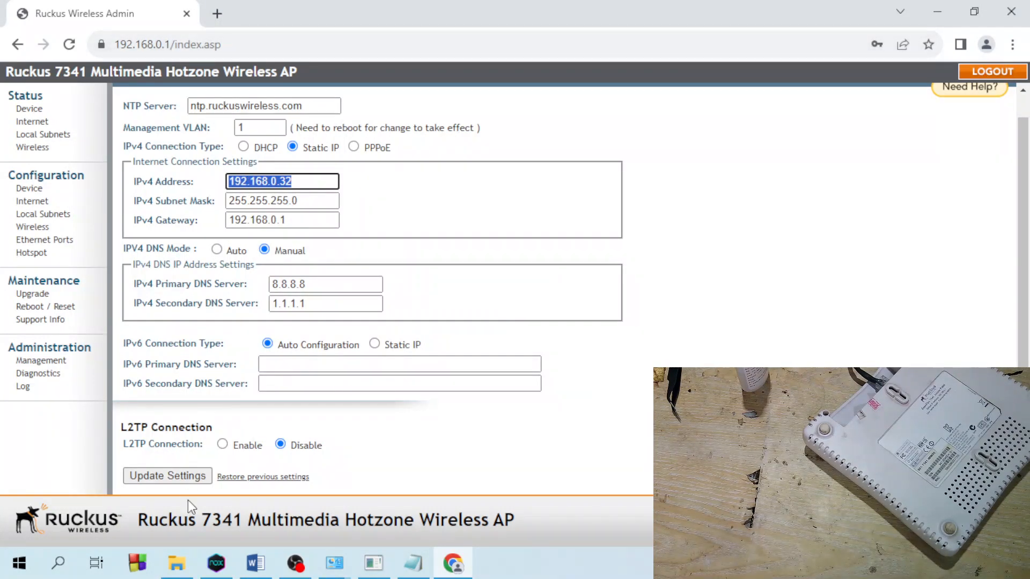
click(184, 477)
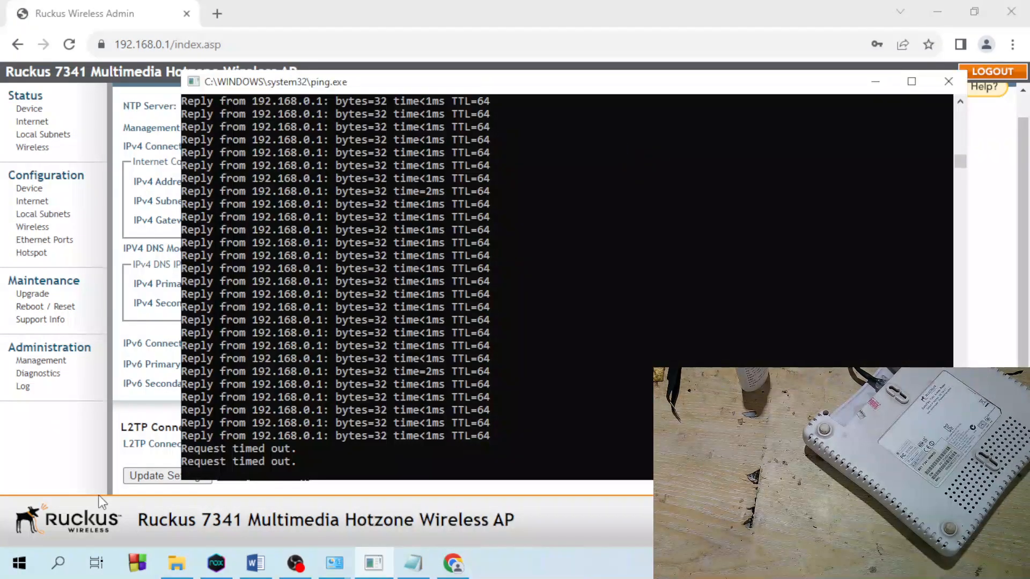
- Run 'ping 192.168.0.32 -t' from the Run dialog for a continuous ping
right_click(19, 563)
click(57, 490)
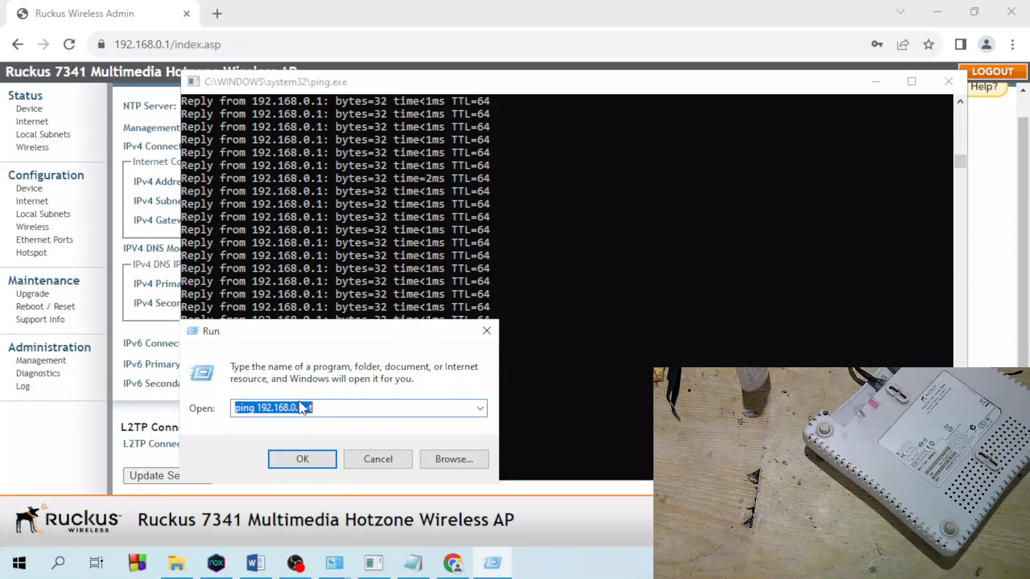
click(304, 408)
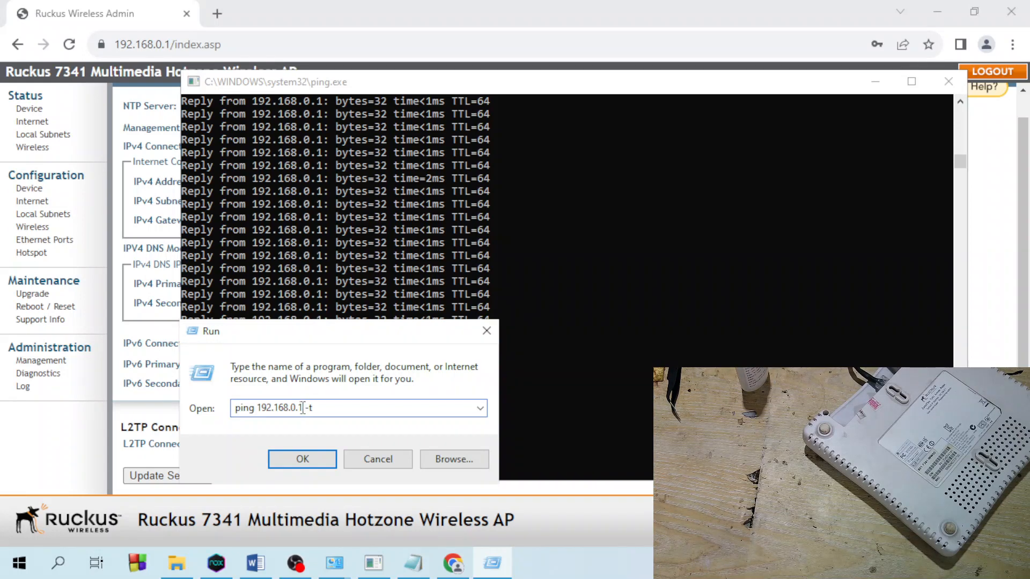
key(BackSpace)
text(23)
key(BackSpace)
key(BackSpace)
text(32)
key(Return)
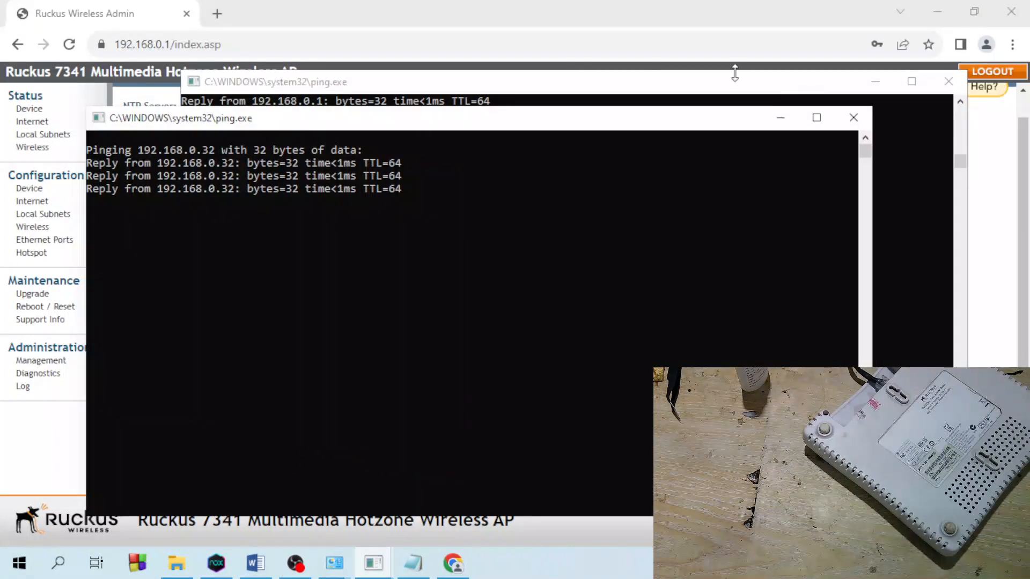
- Load 192.168.0.32 past the certificate warning, check Internet status, then go to Wireless configuration
click(224, 46)
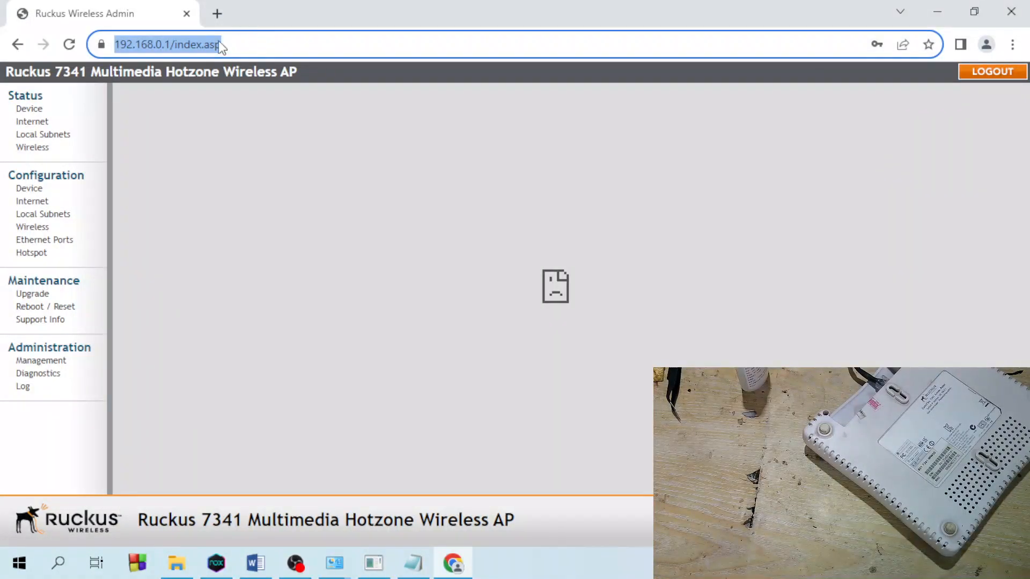
right_click(220, 47)
click(231, 164)
key(Return)
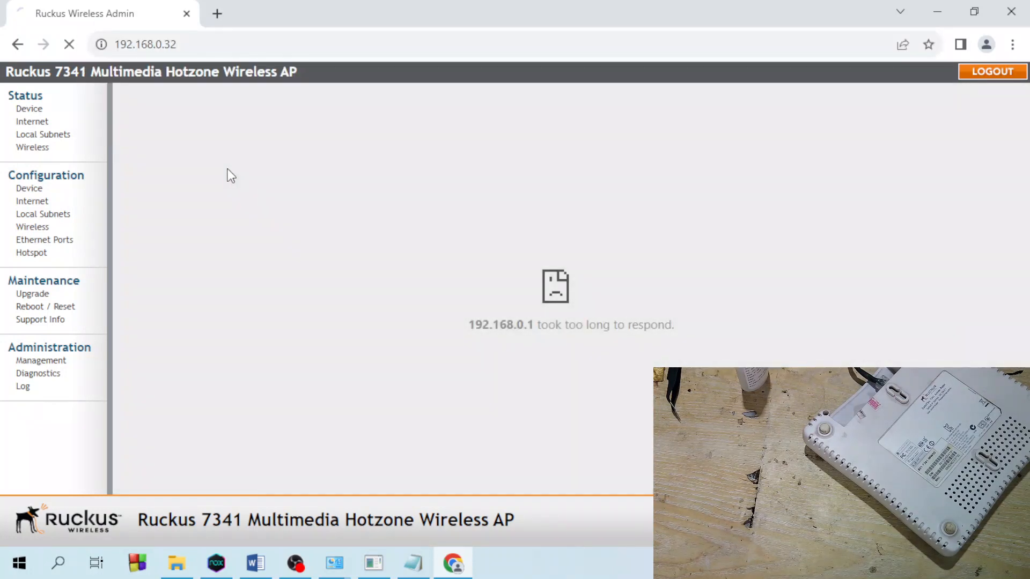
click(402, 404)
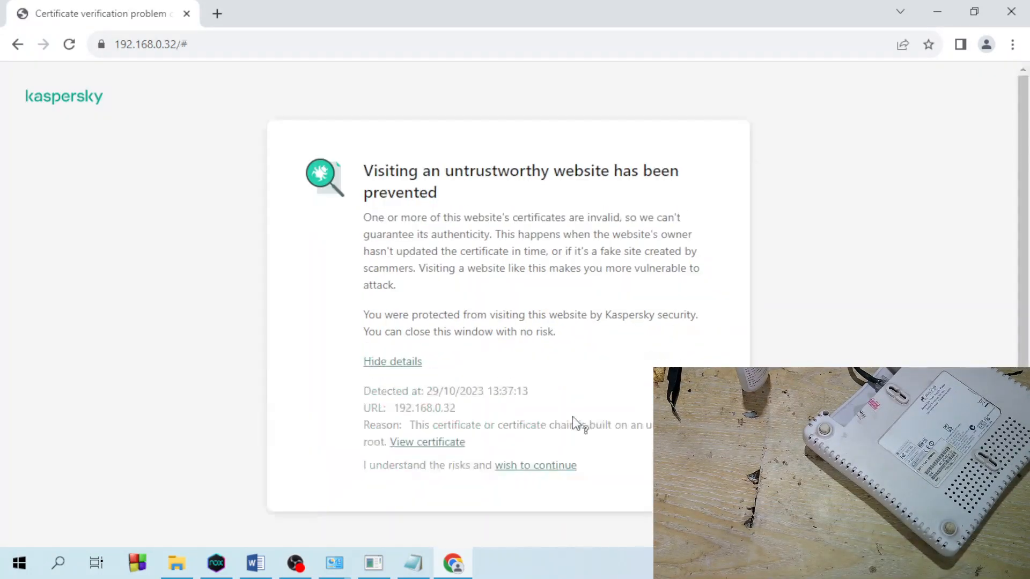
click(536, 470)
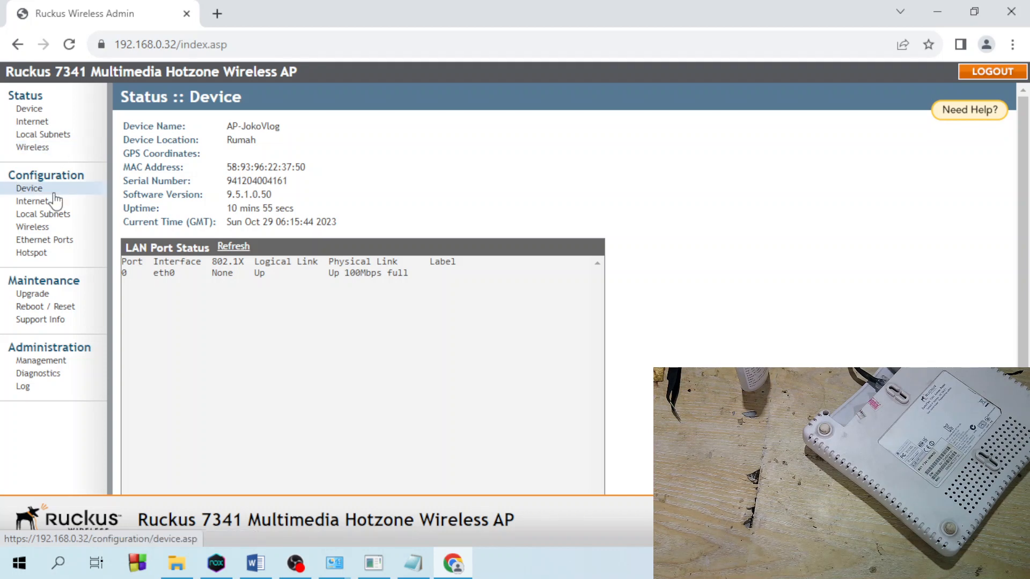
click(42, 123)
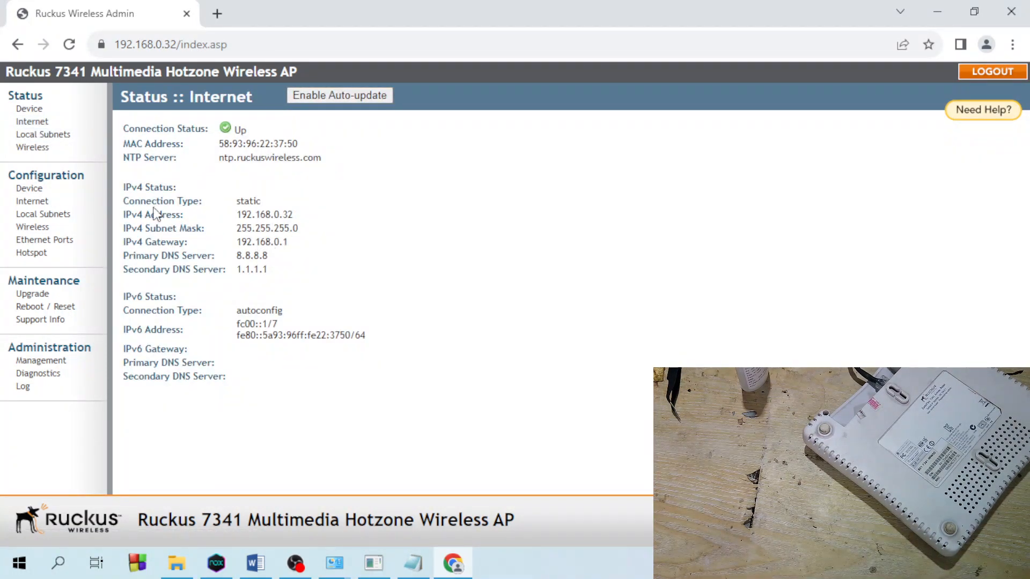
click(47, 229)
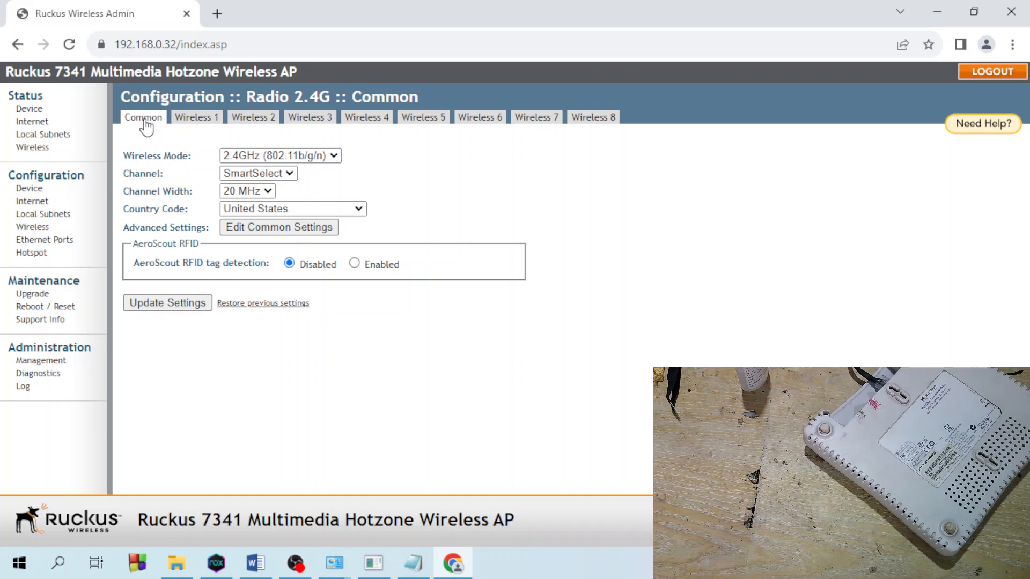
- On the Common tab keep 802.11b/g/n mode and choose Channel 6
click(144, 120)
click(333, 155)
click(323, 171)
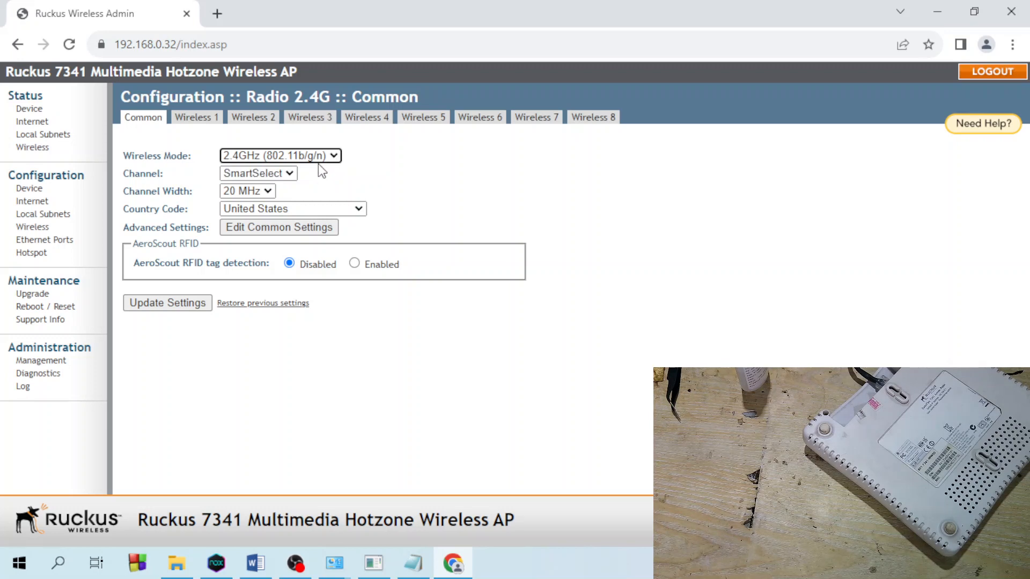
click(243, 172)
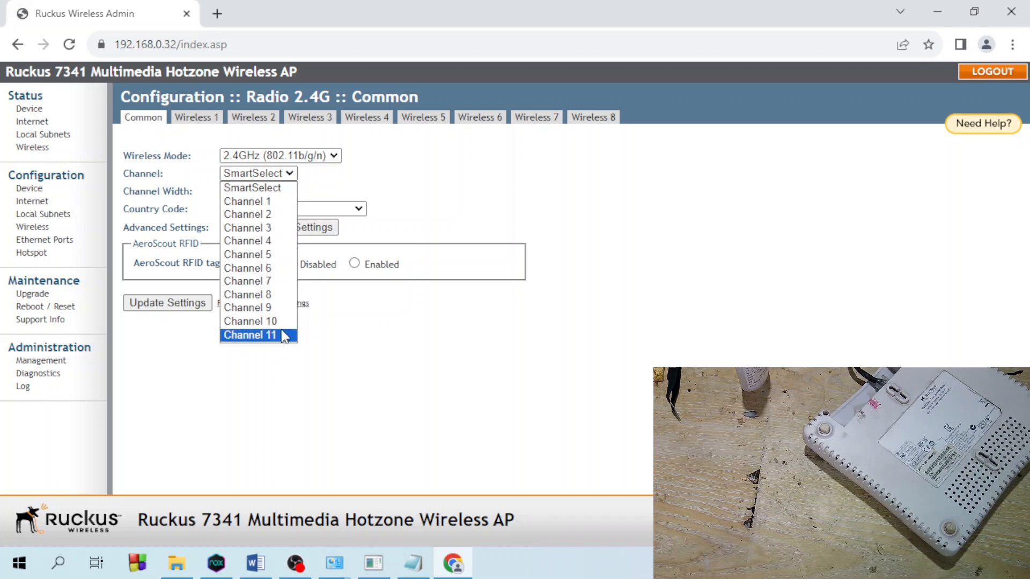
click(257, 266)
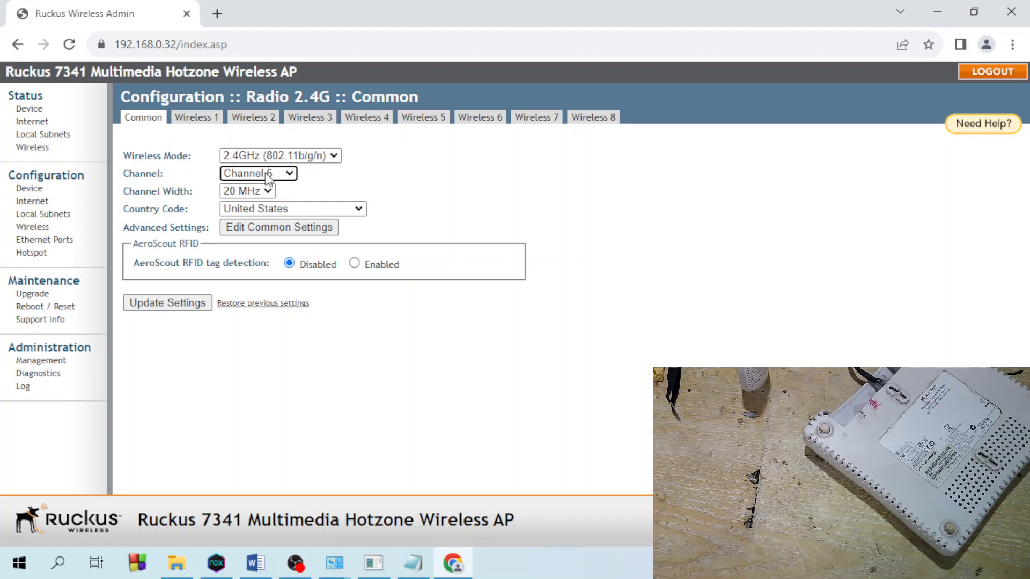
- Try 40 MHz channel width several times, finally leaving it at 20 MHz
click(265, 192)
click(258, 214)
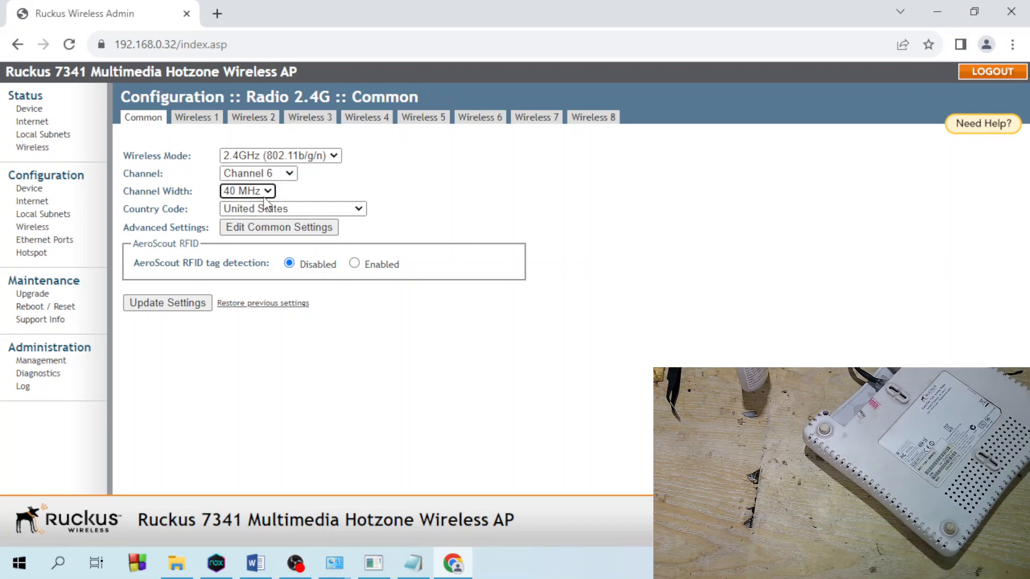
click(264, 192)
click(252, 203)
click(266, 192)
click(261, 216)
click(268, 192)
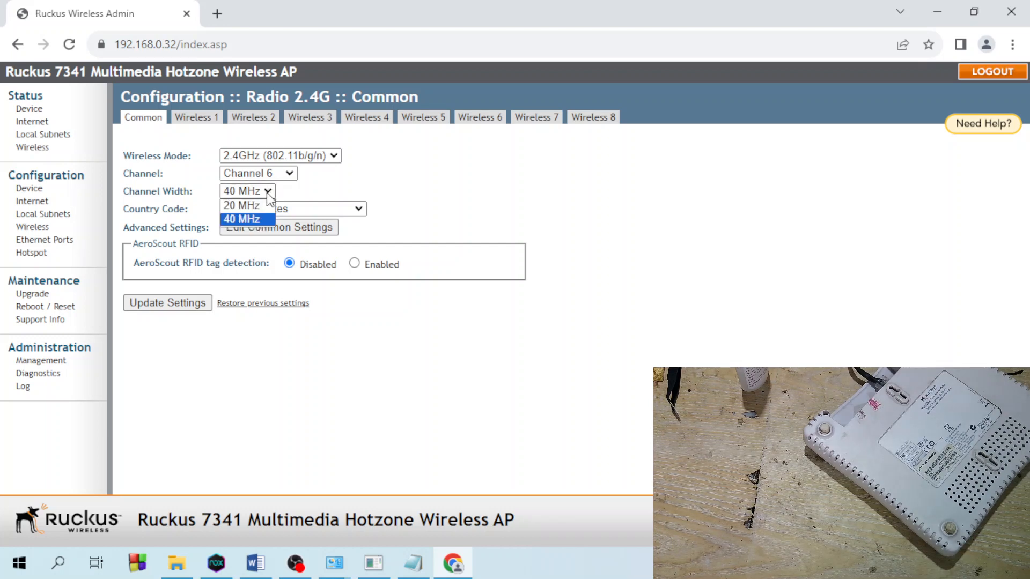
click(265, 204)
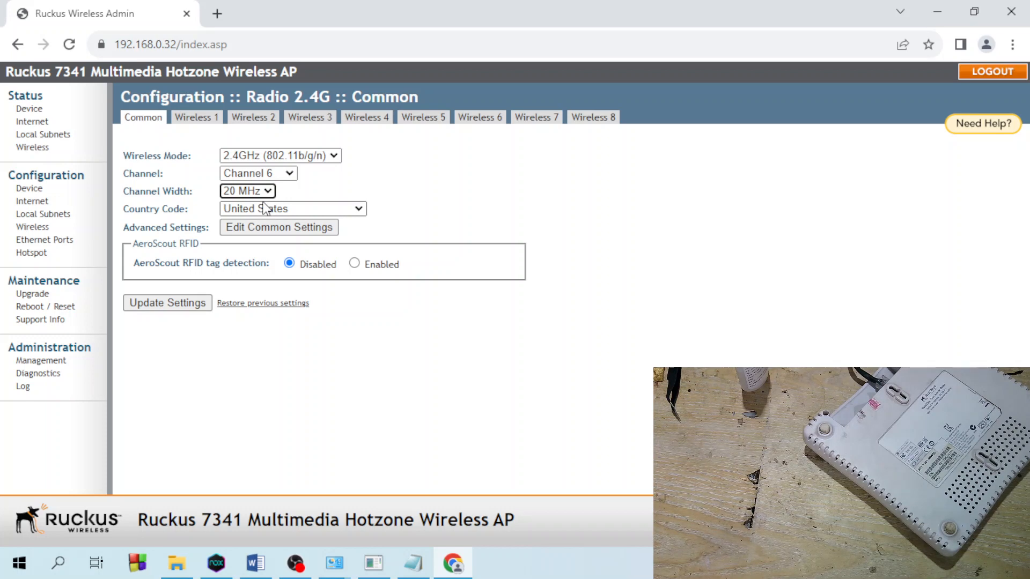
click(268, 193)
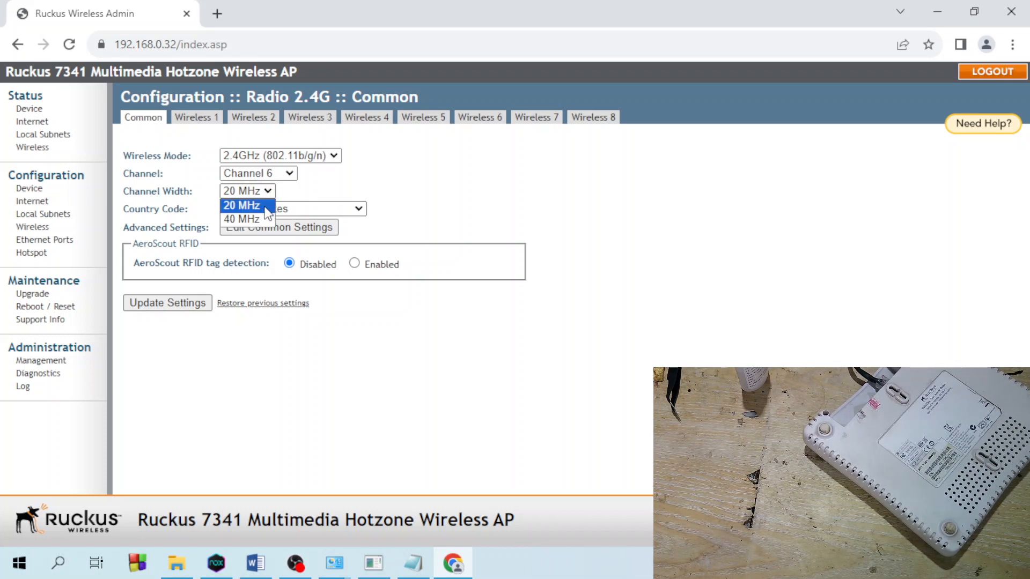
click(268, 193)
click(268, 193)
click(261, 218)
click(269, 193)
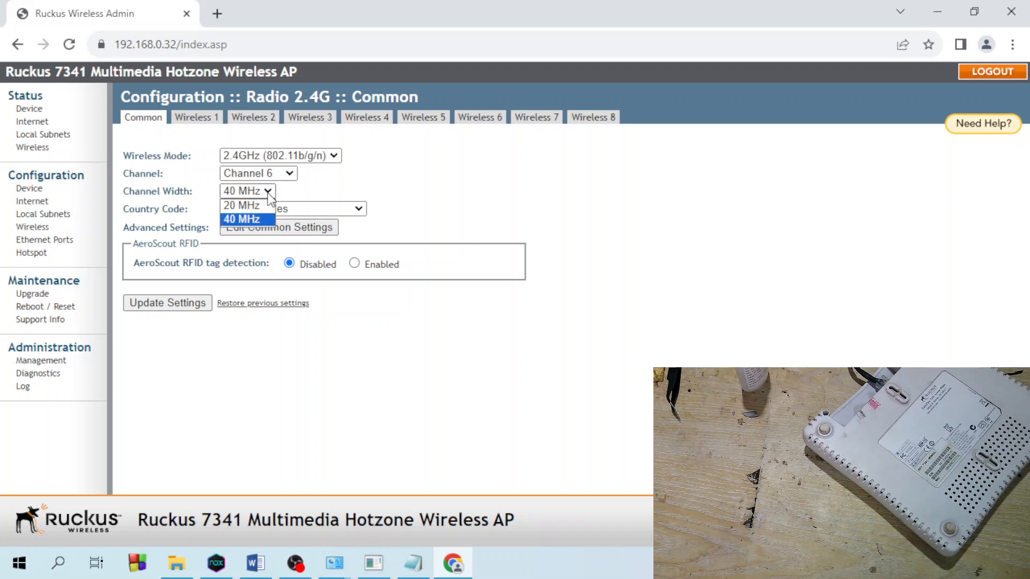
click(263, 206)
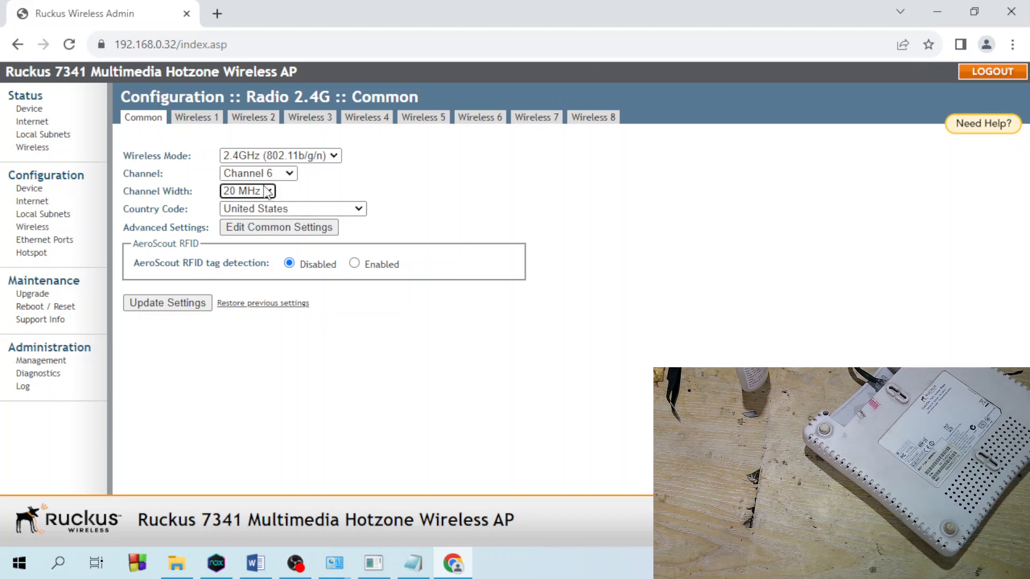
click(269, 193)
click(261, 207)
- Choose Indonesia2 as the 2.4G country code and accept the region warning to reboot
click(333, 210)
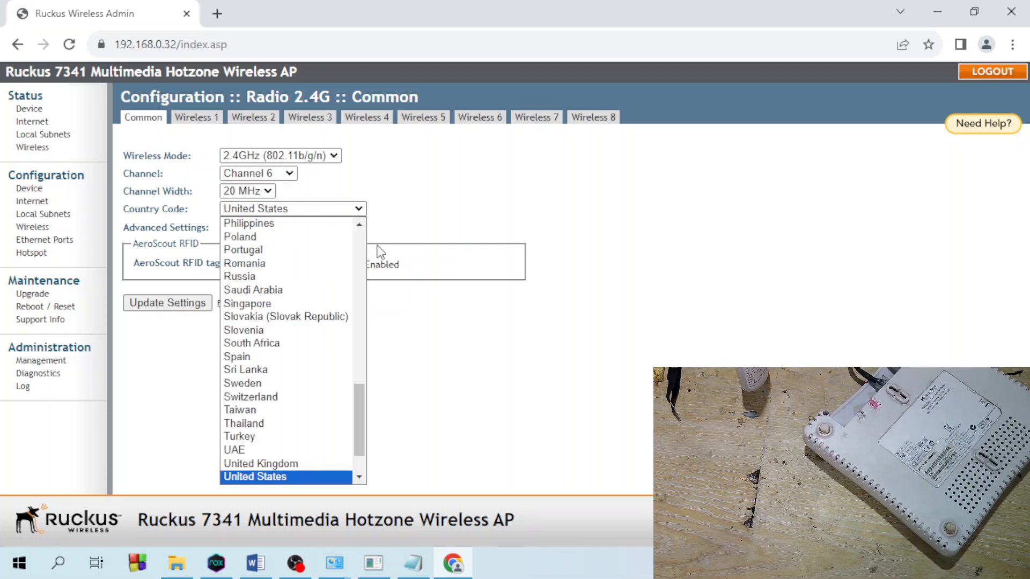
drag(359, 404, 344, 318)
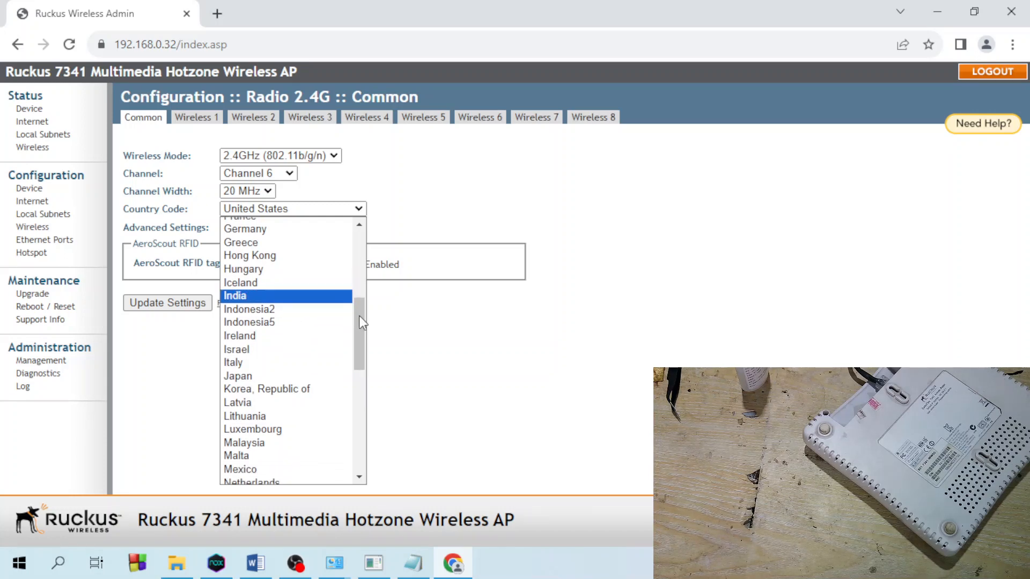
drag(360, 324, 362, 347)
click(284, 230)
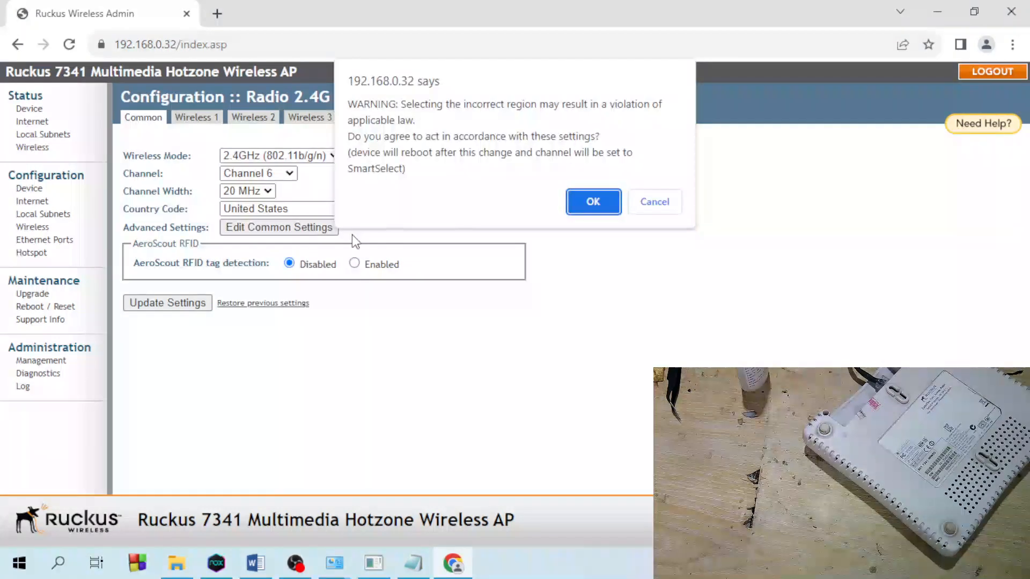
click(594, 200)
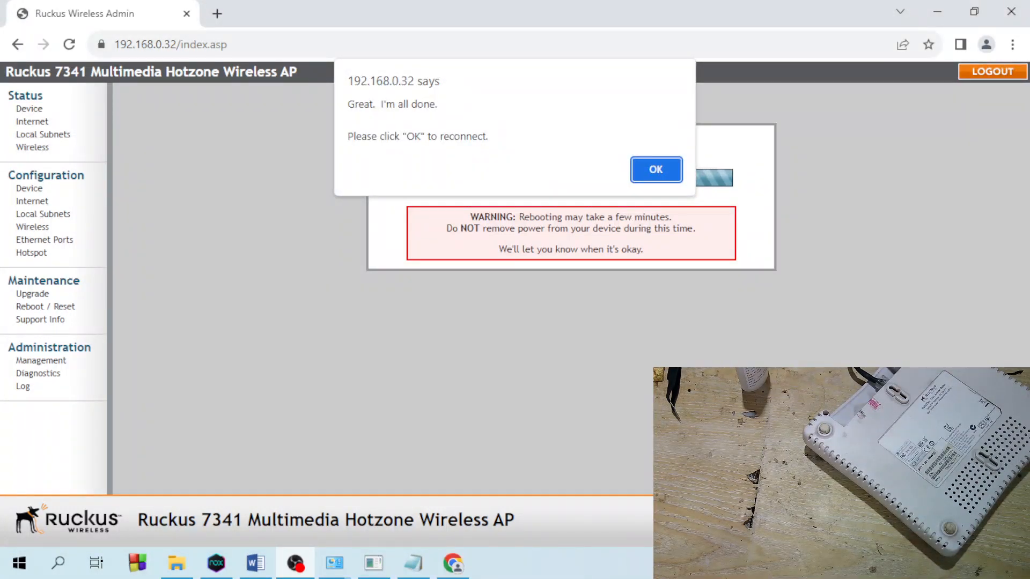
- Acknowledge the 'Great. I'm all done' reboot notice to reconnect to the login page
click(670, 181)
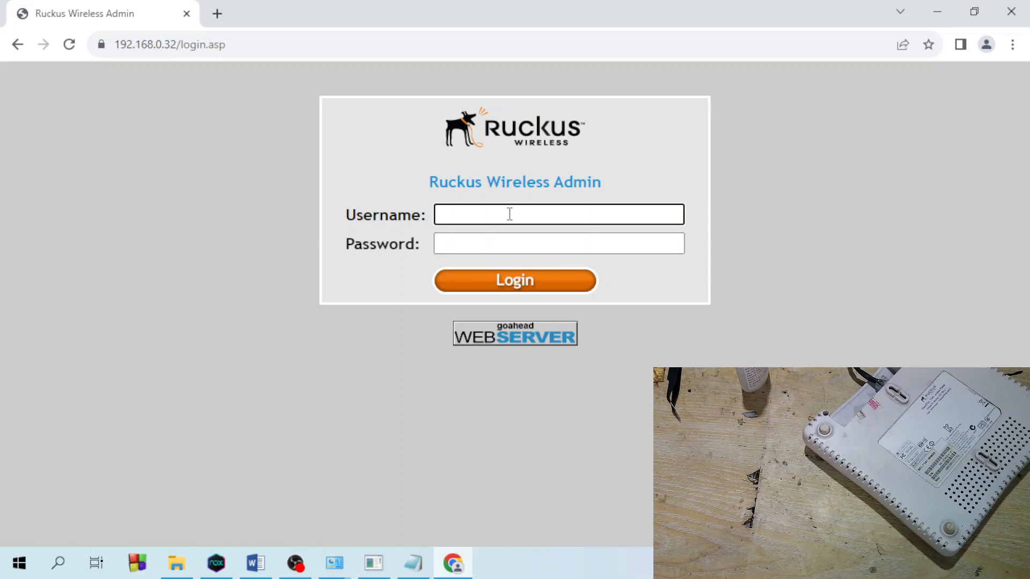
- Sign in with the administrator username and password, declining the browser's offer to save it
key(Tab)
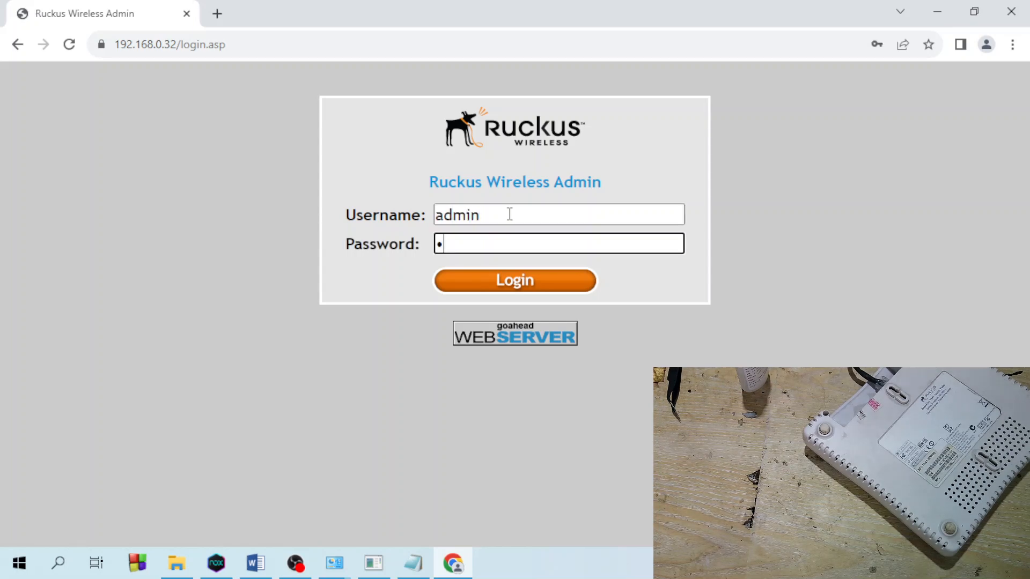
key(Return)
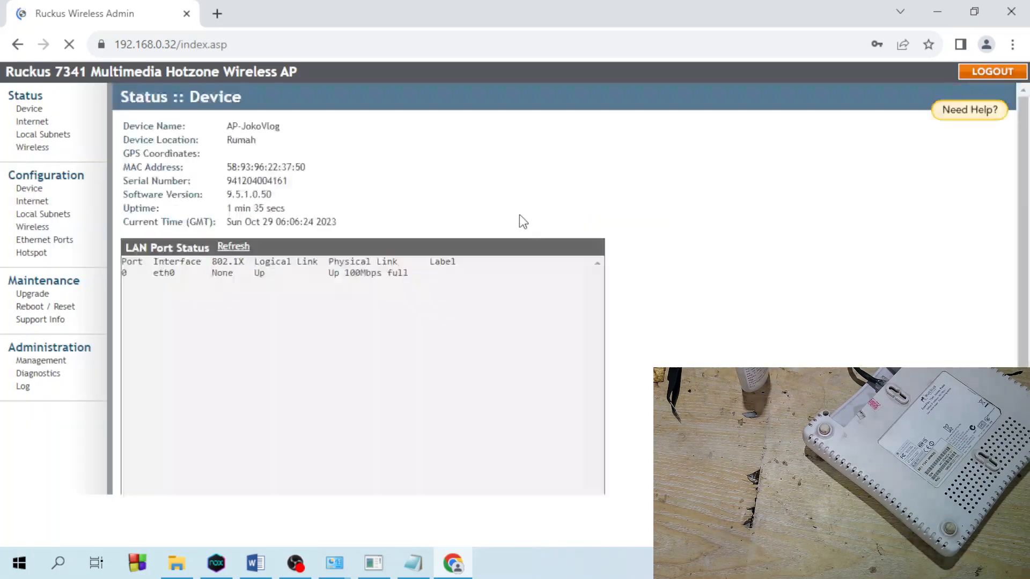
click(894, 275)
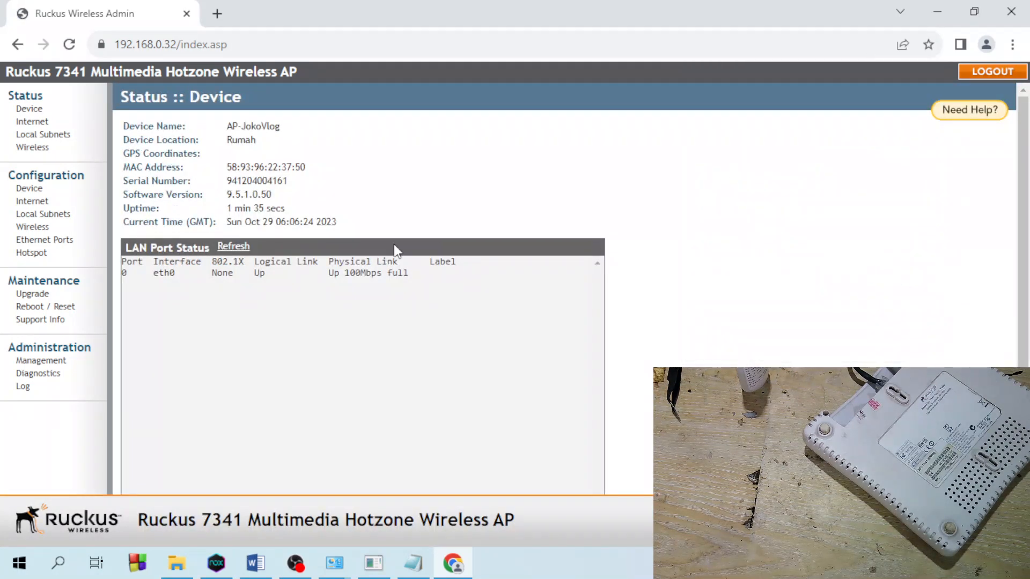
- View the 2.4G radio's advanced common settings, then go back to the common settings
click(33, 227)
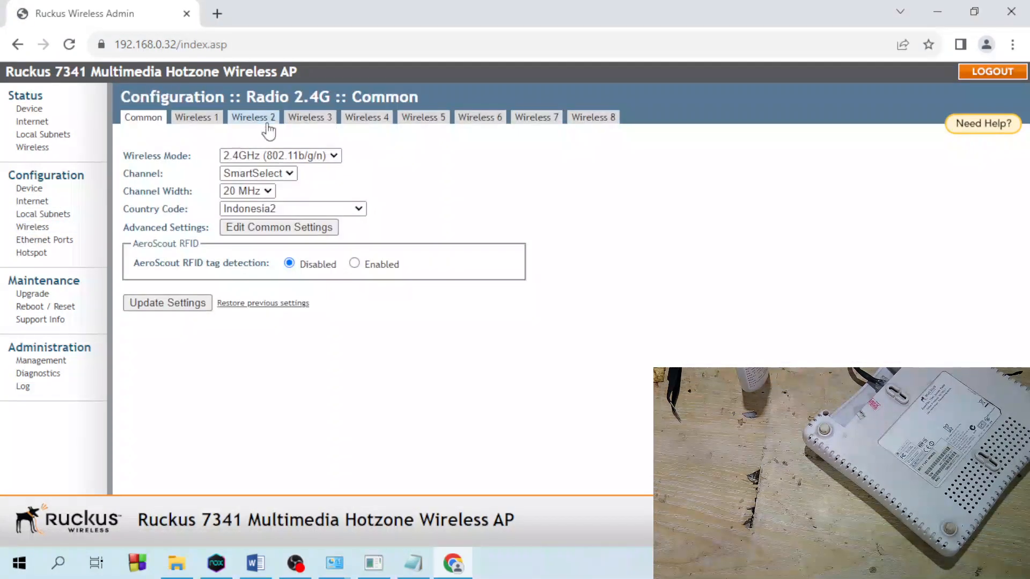
click(278, 230)
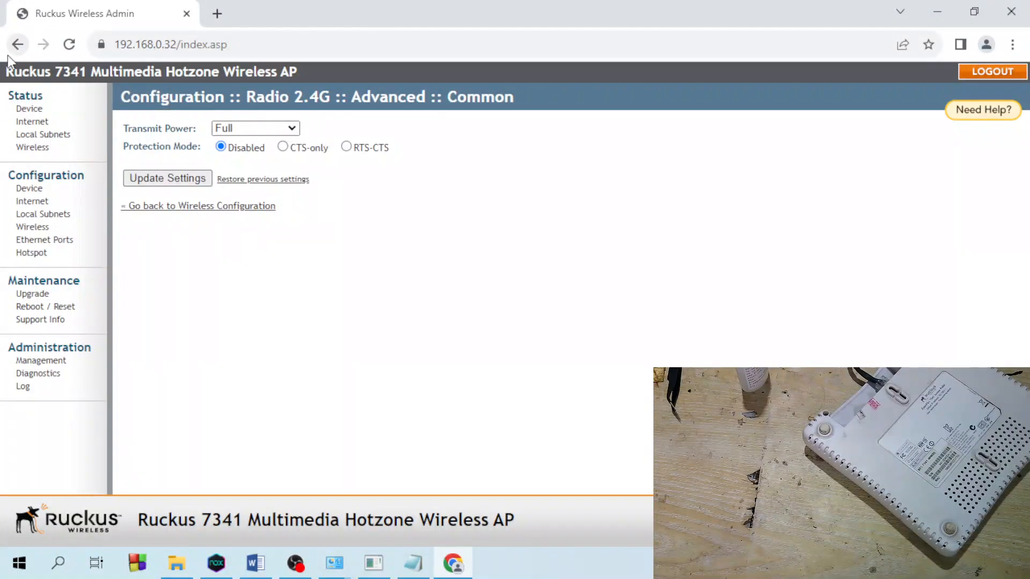
click(18, 44)
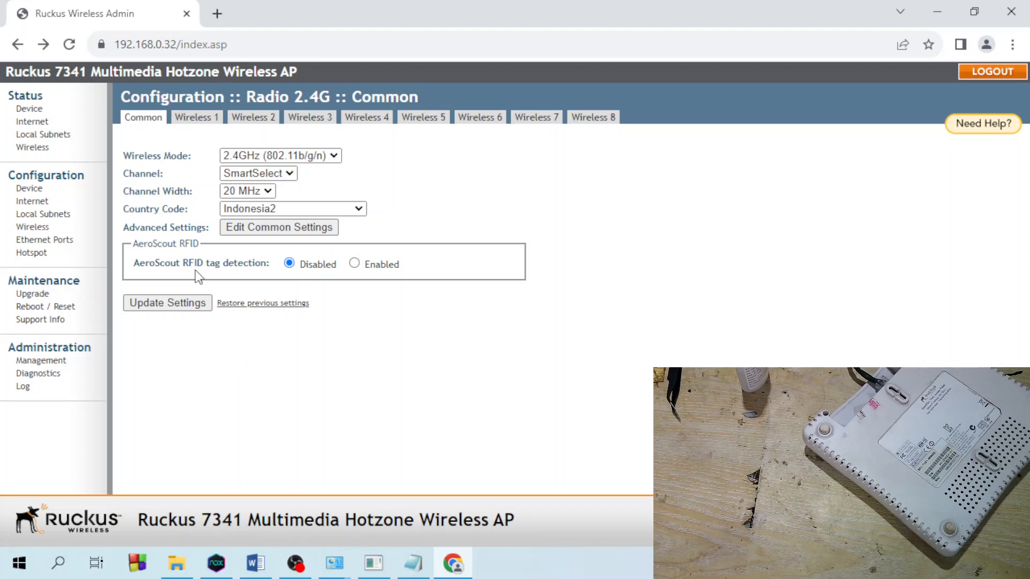
- On the Wireless 1 tab, enter JOKOVLOG_AP as the wireless network name
click(200, 117)
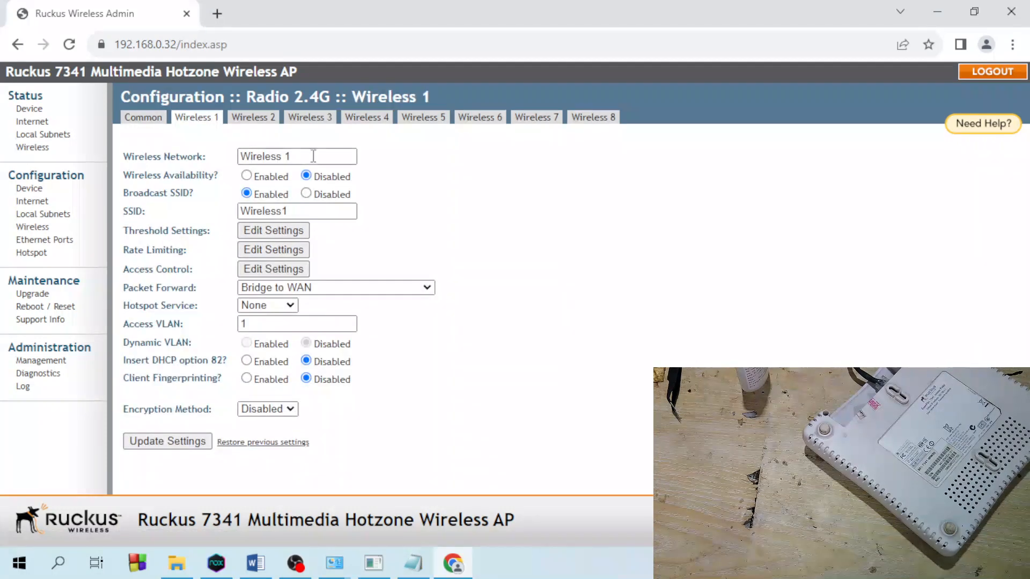
drag(319, 155, 174, 157)
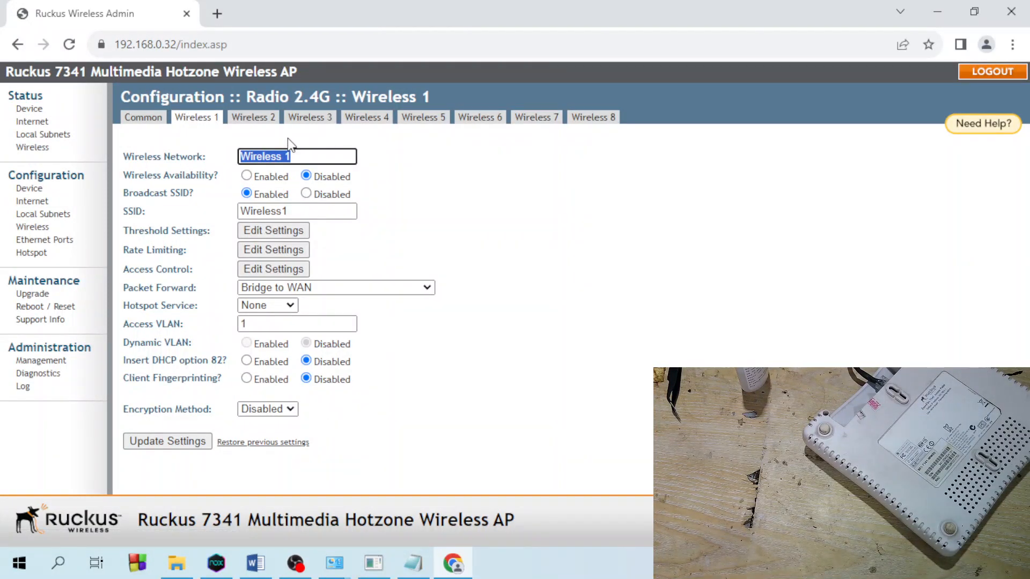
text(JOKOVLOG_AP)
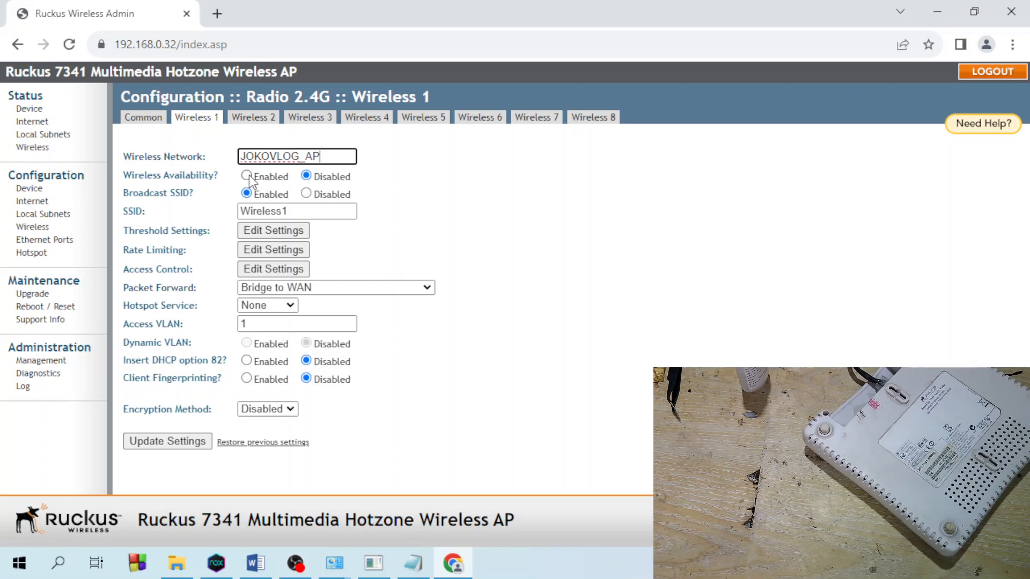
key(ctrl+a)
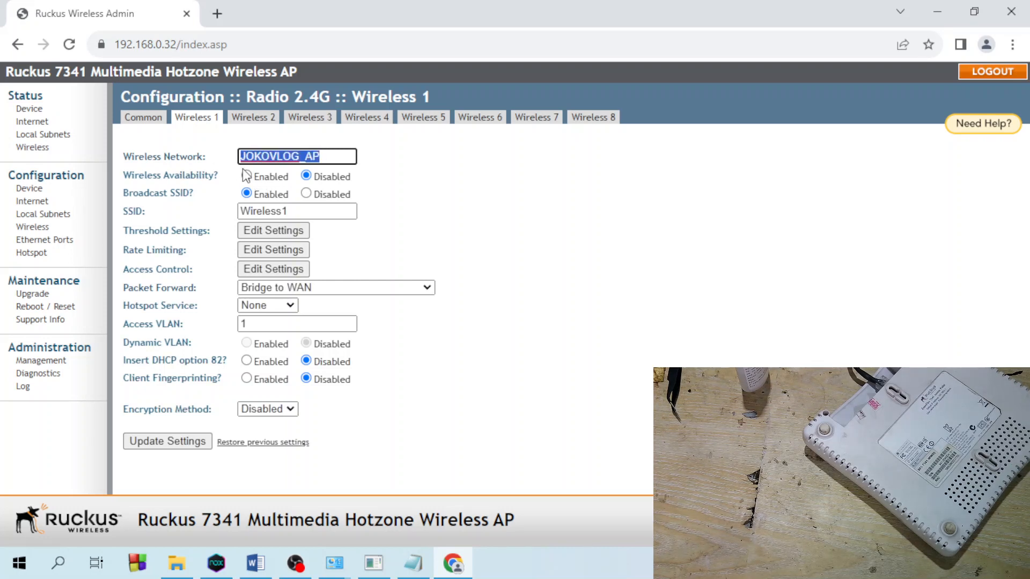
- Set Wireless 1 availability to Enabled and replace the network name with AP-01
click(246, 176)
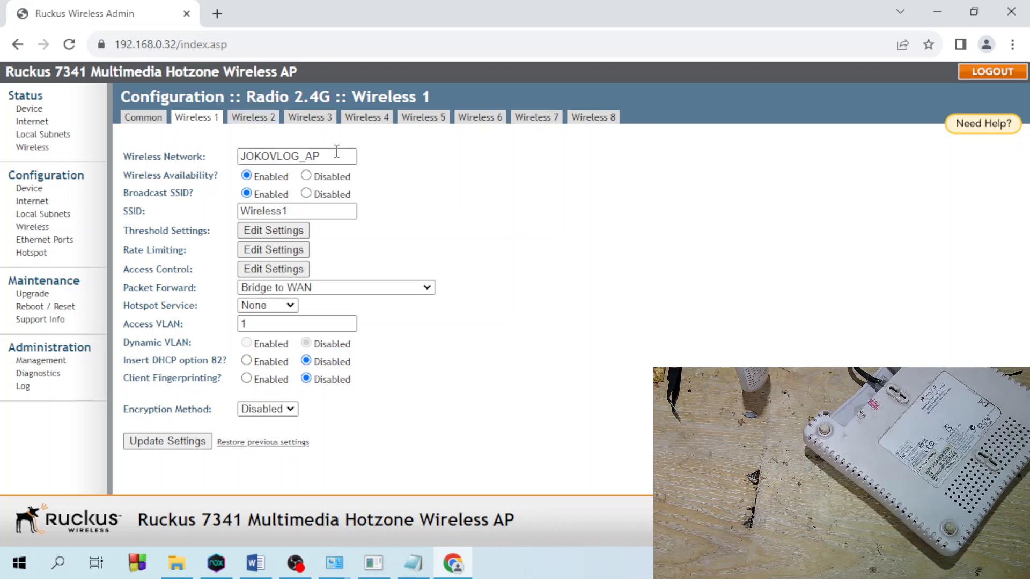
drag(338, 155, 230, 155)
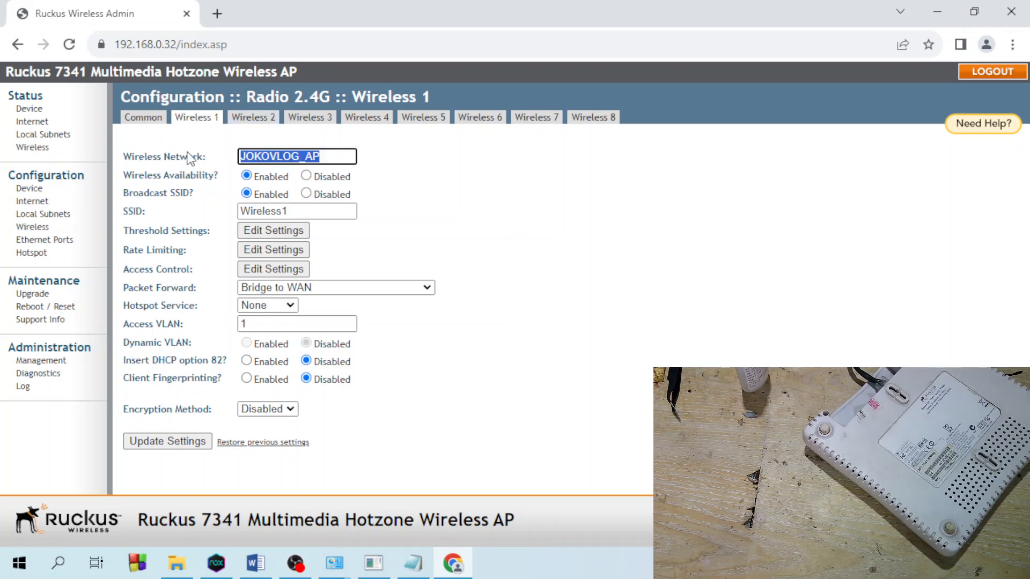
text(AP-01)
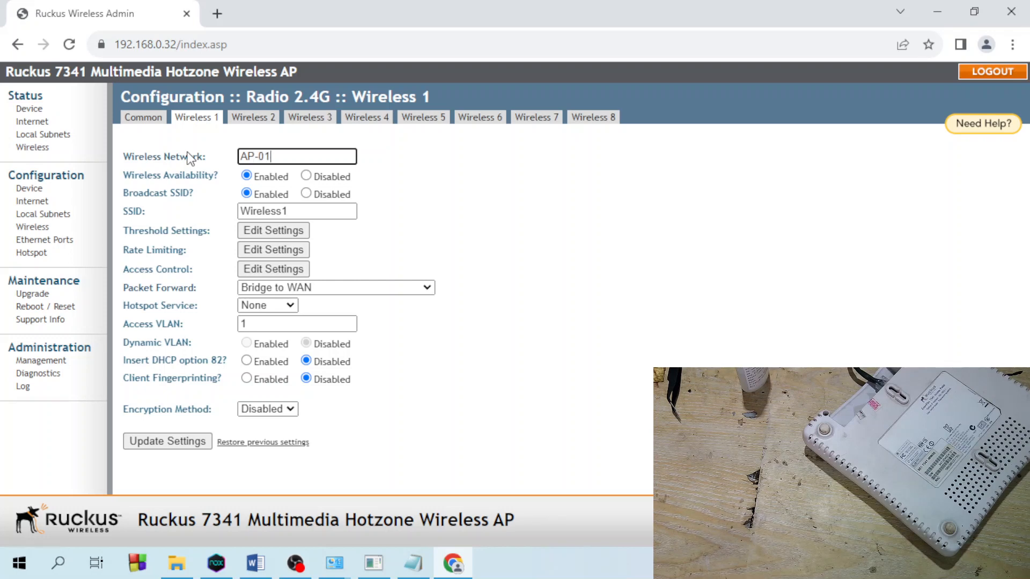
- Reload to discard unsaved edits and set Wireless 1 availability to Enabled
click(69, 45)
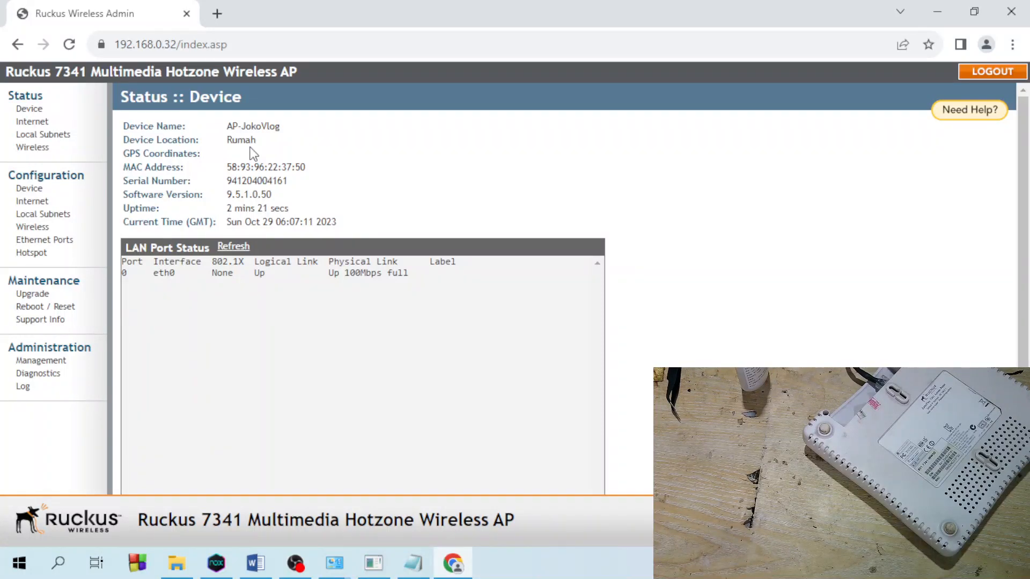
click(41, 227)
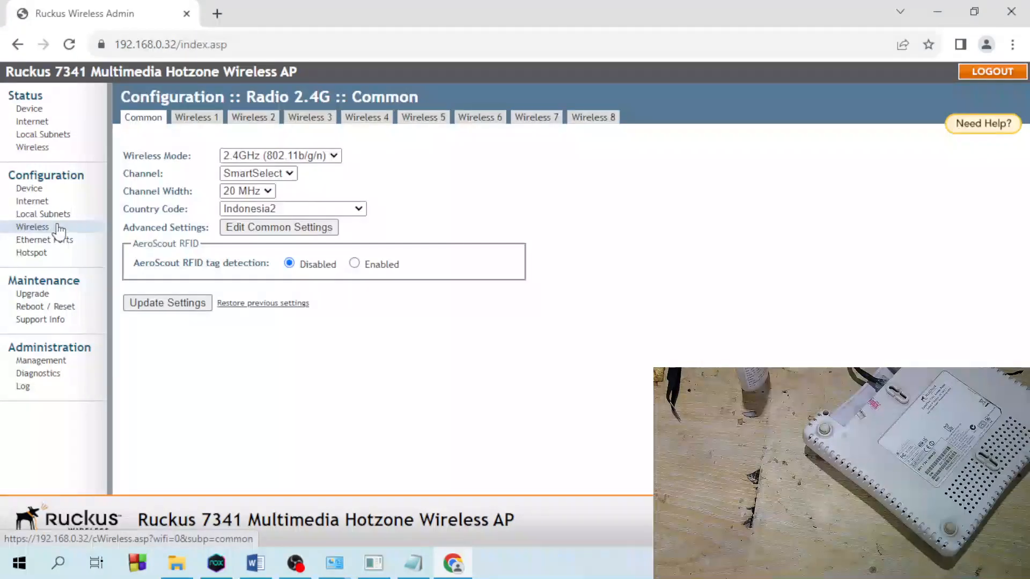
click(195, 117)
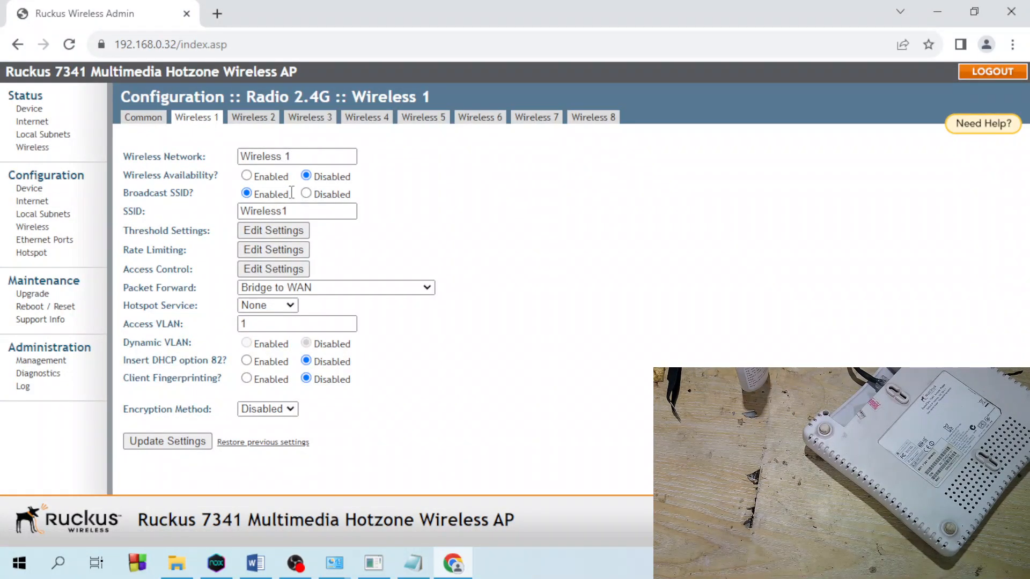
click(246, 176)
- Change the Wireless 1 SSID to AP_JokoVlog and view the packet forwarding choices
drag(303, 209, 136, 194)
text(ap)
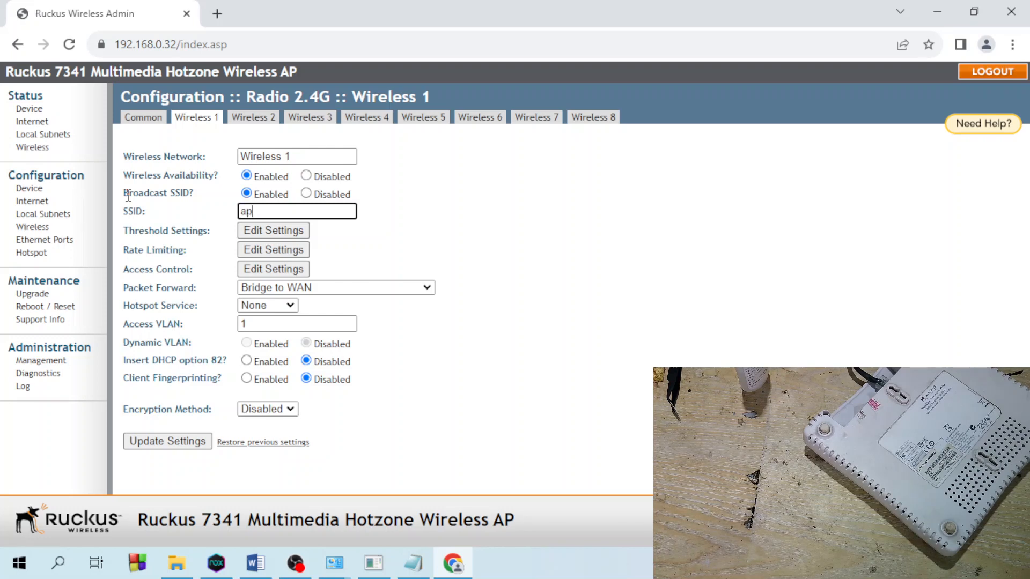
text(_jOKO)
key(BackSpace)
key(BackSpace)
key(BackSpace)
key(BackSpace)
key(BackSpace)
key(BackSpace)
key(BackSpace)
text(AP_JokoVlog)
click(289, 290)
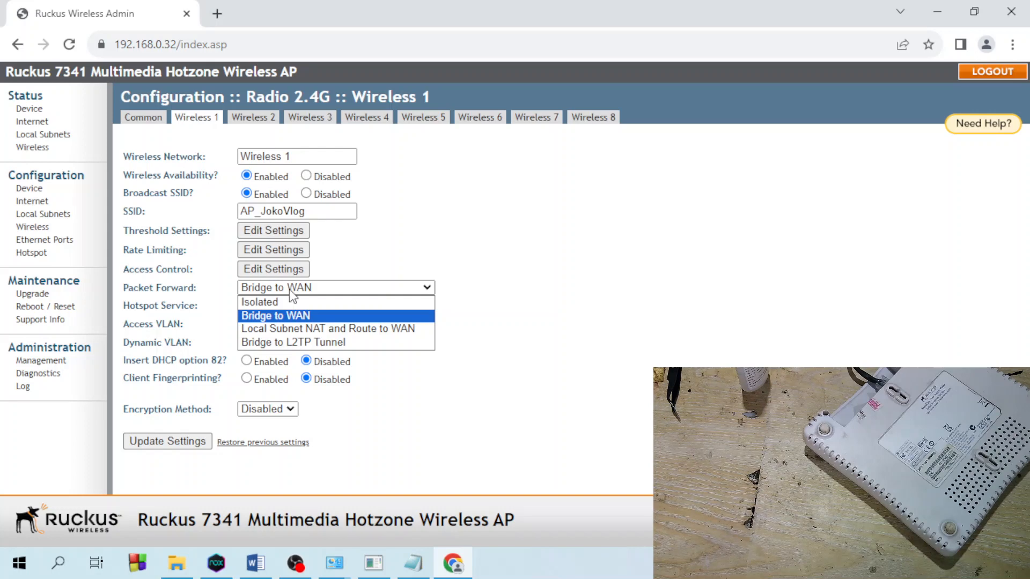
click(289, 289)
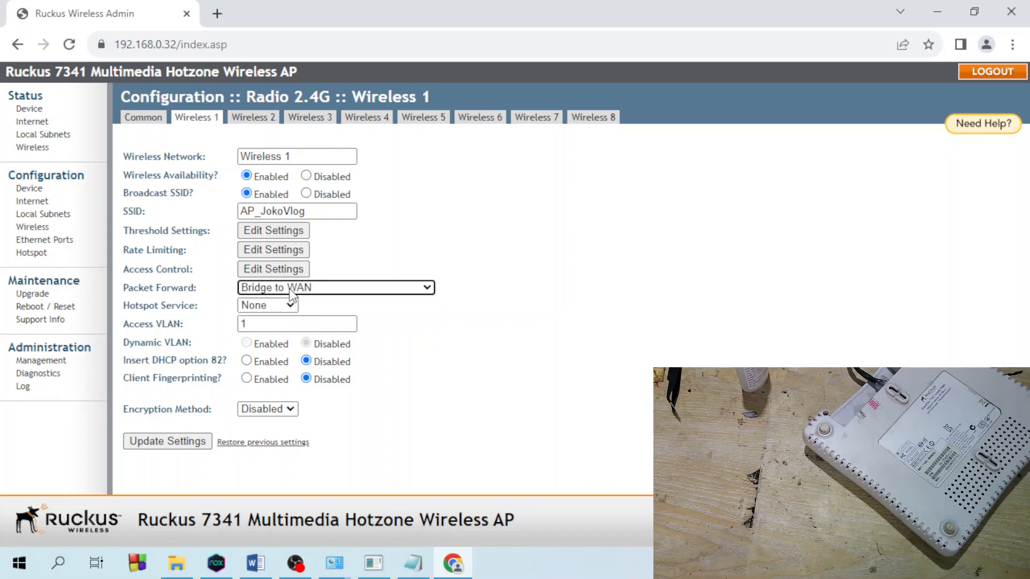
click(281, 305)
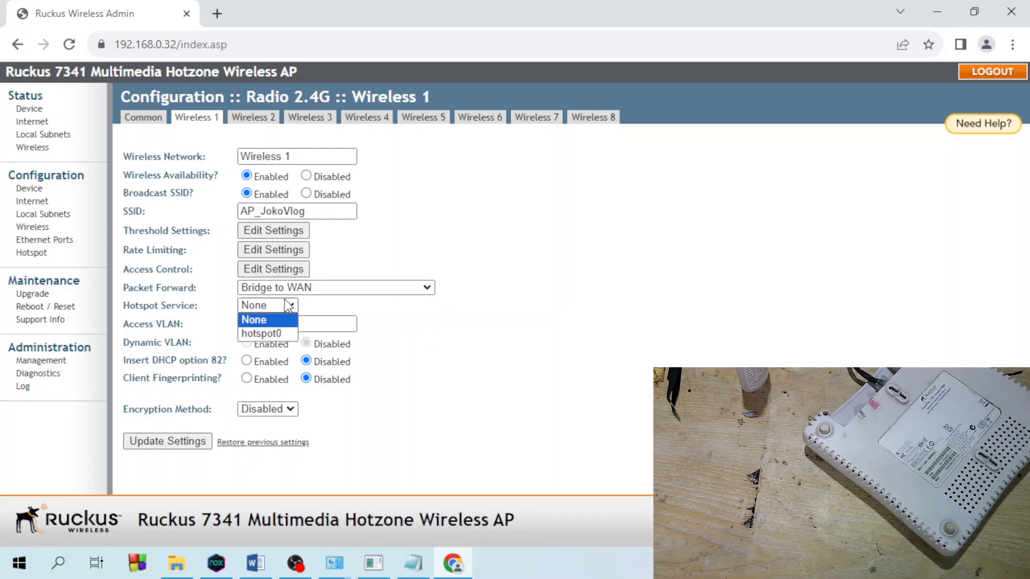
click(288, 306)
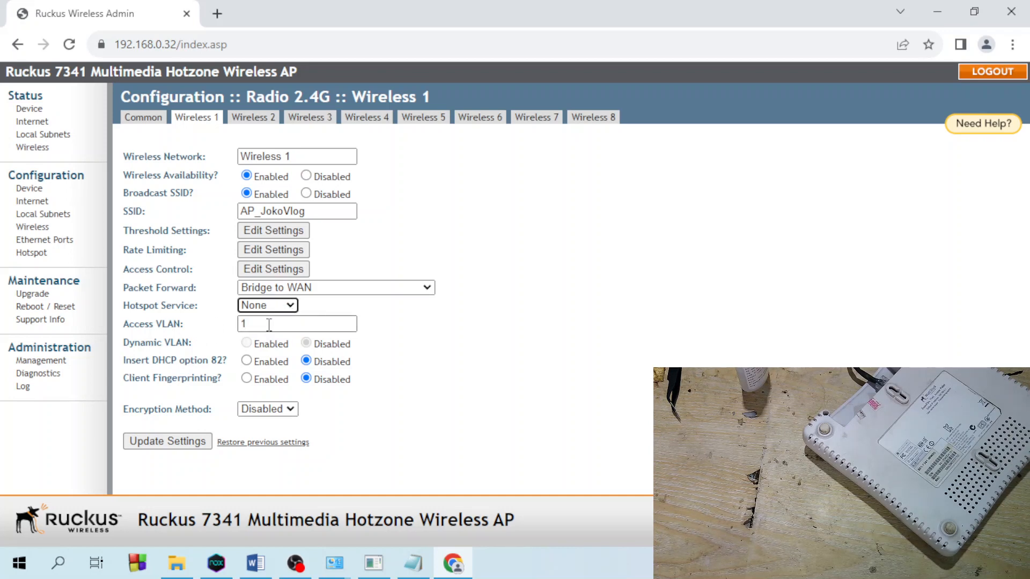
key(Tab)
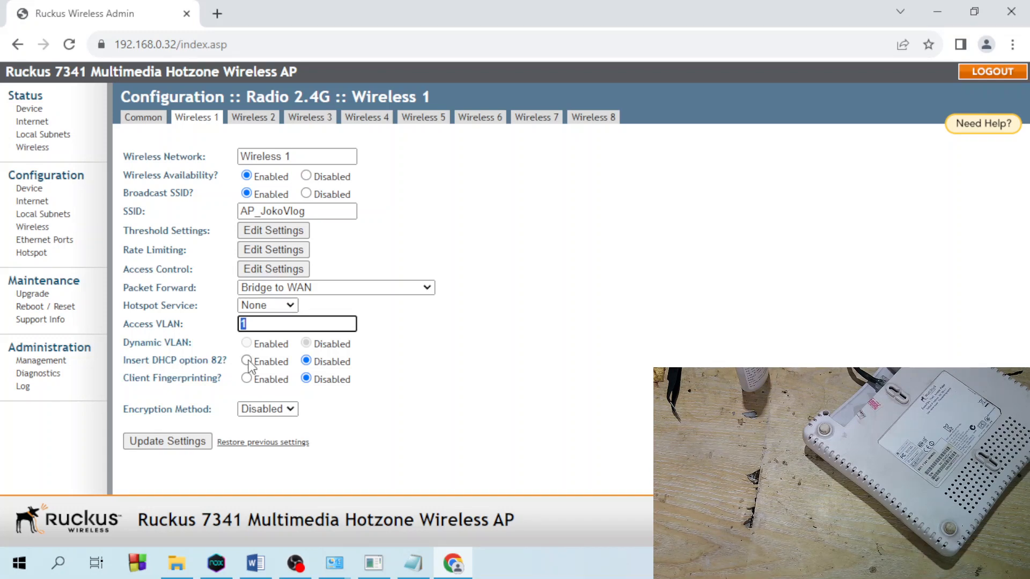
click(278, 409)
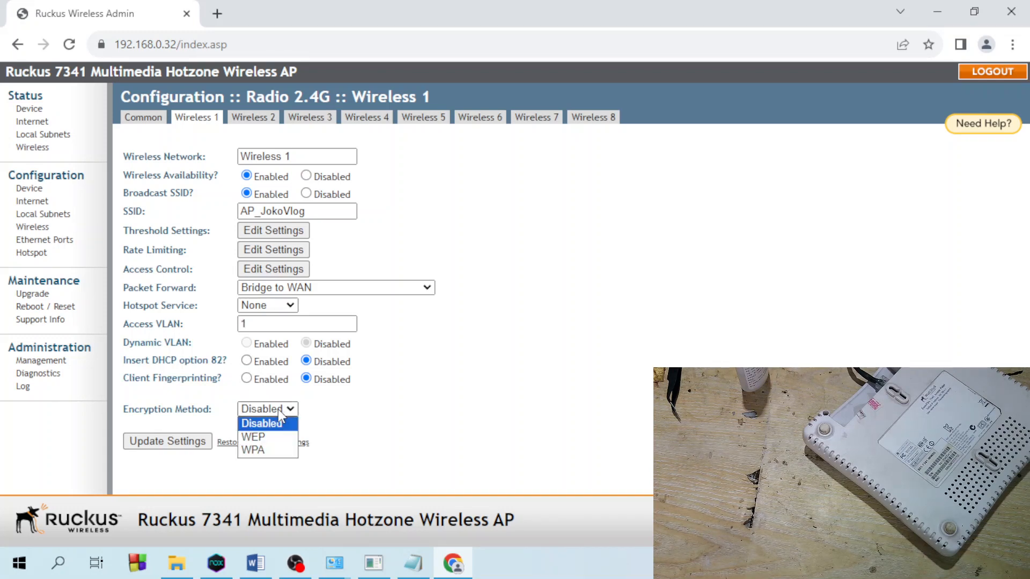
- After trying WEP and Disabled, set the Wireless 1 encryption method to WPA
click(277, 410)
click(278, 407)
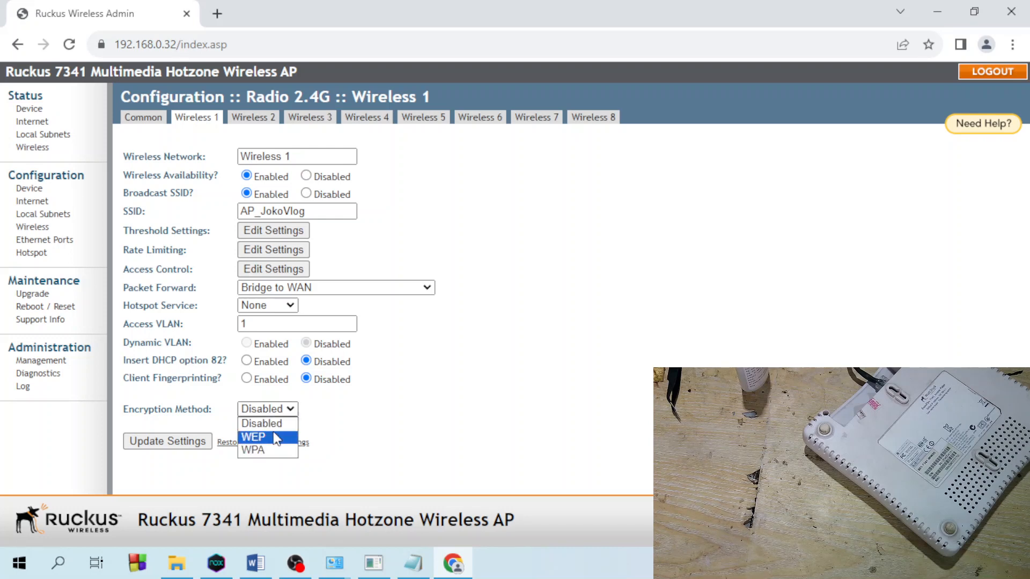
click(277, 437)
click(277, 410)
click(277, 423)
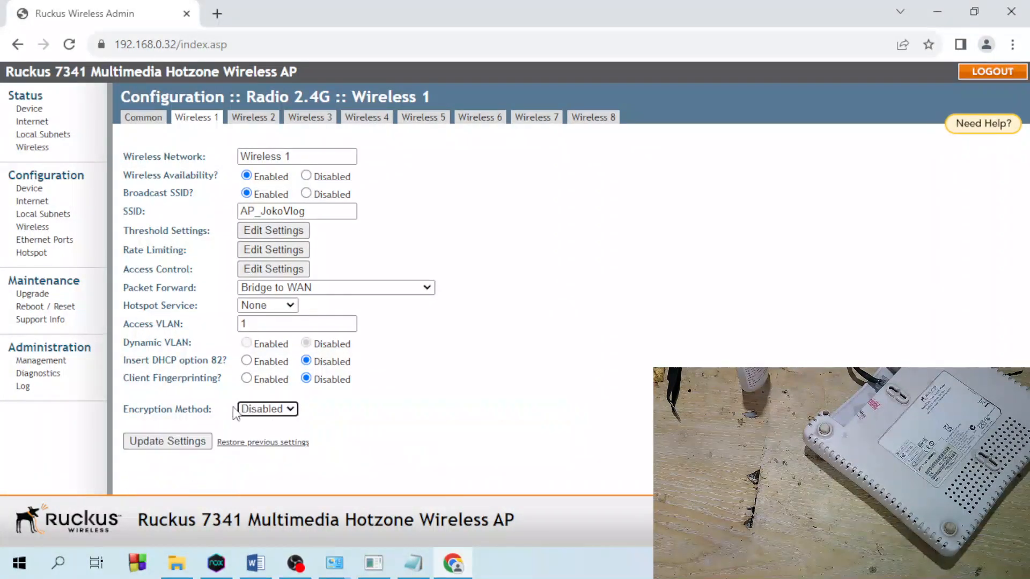
click(268, 407)
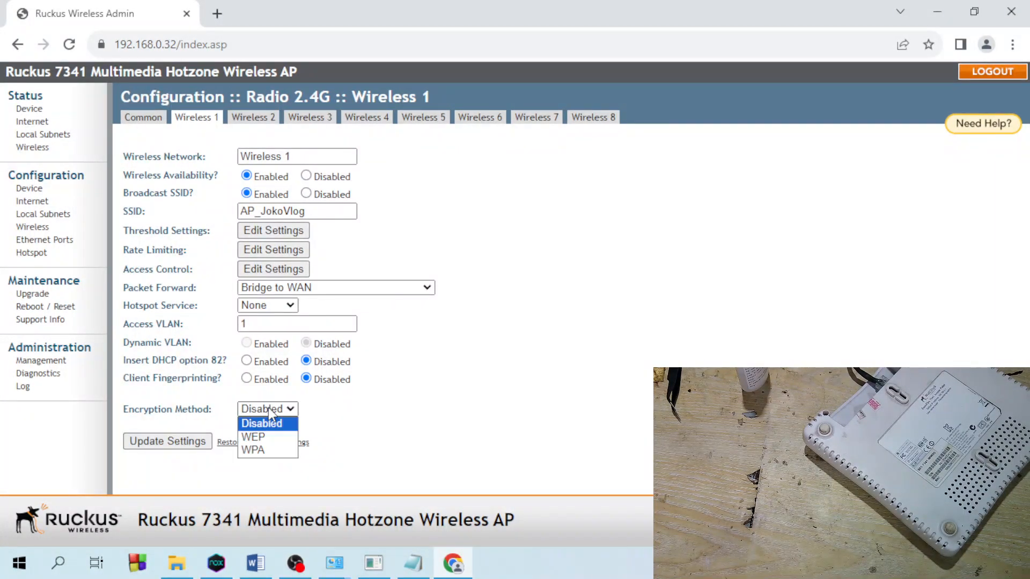
click(274, 437)
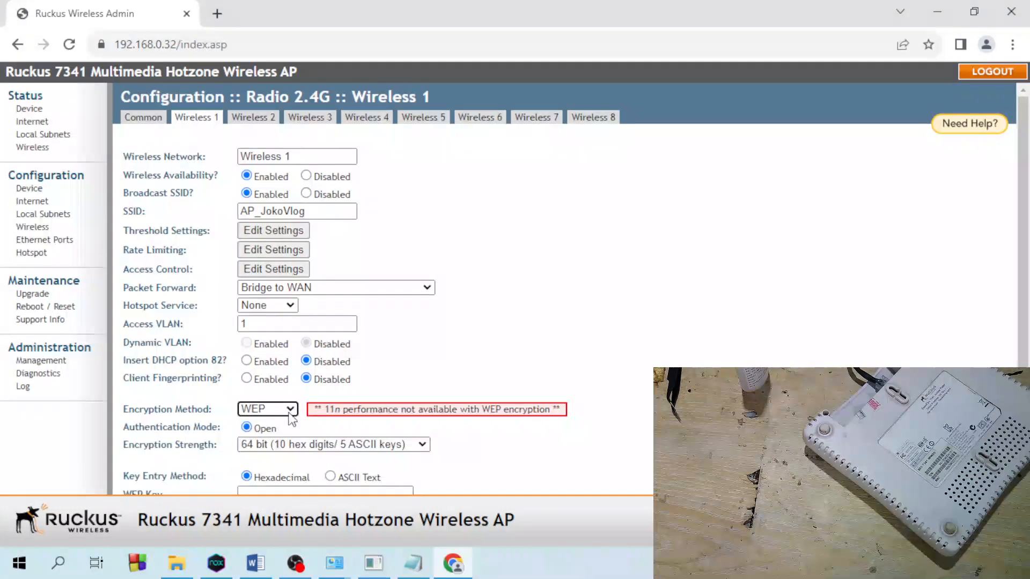
click(273, 408)
click(280, 450)
scroll(372, 440, down, 1)
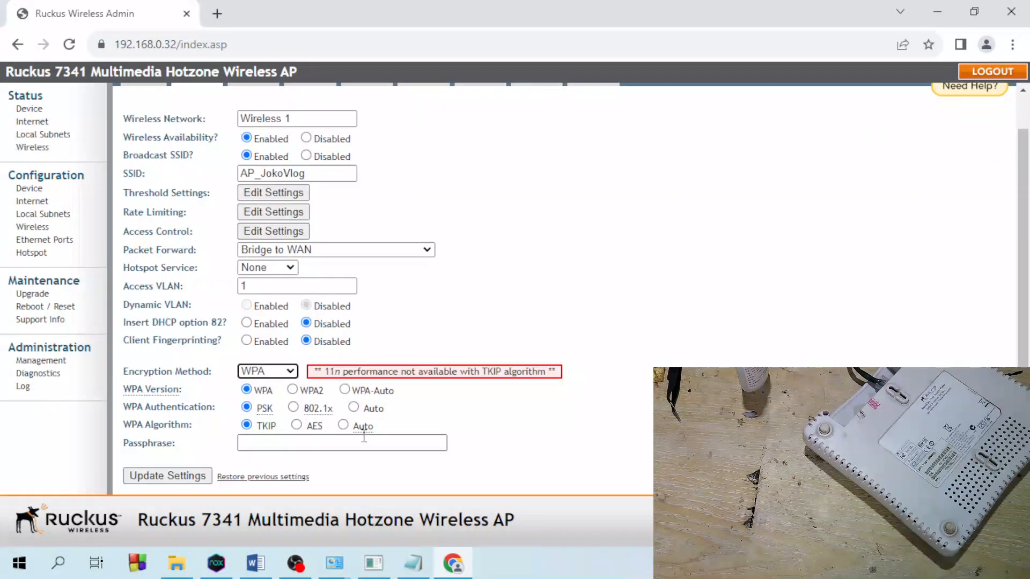
- Settle on WPA version WPA2, PSK authentication and the TKIP algorithm
click(348, 391)
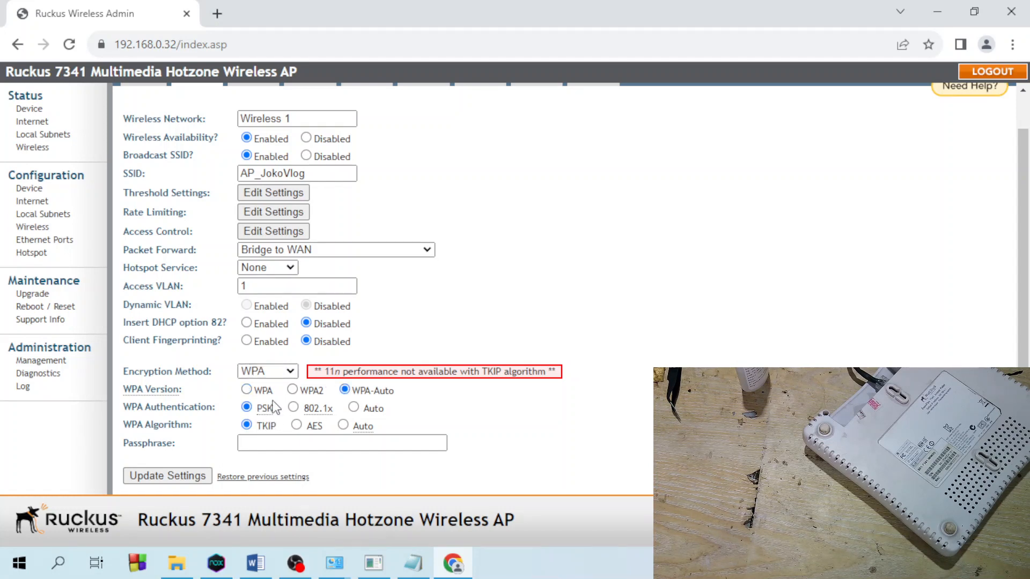
click(246, 390)
click(292, 390)
click(319, 409)
click(353, 409)
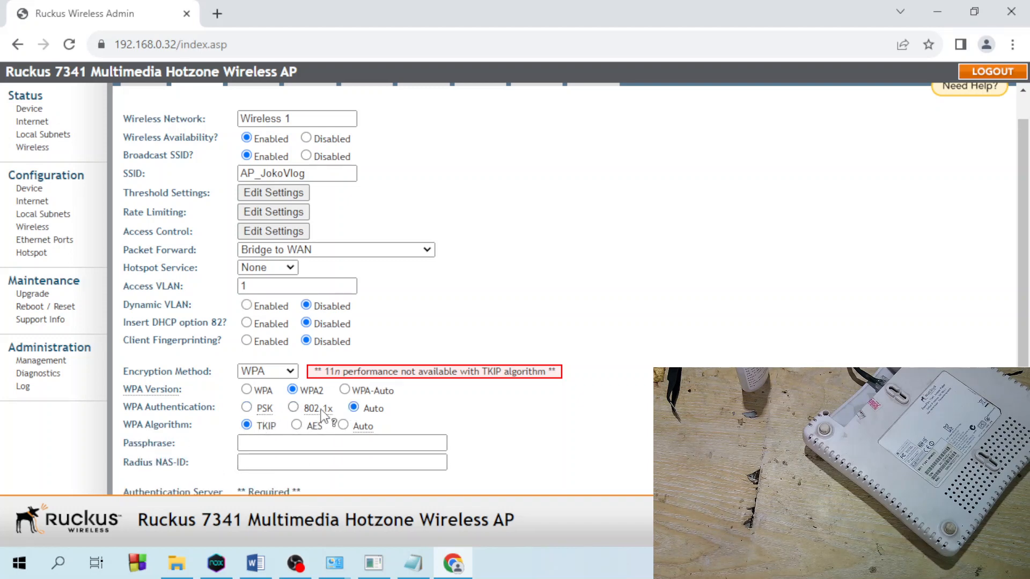
click(247, 408)
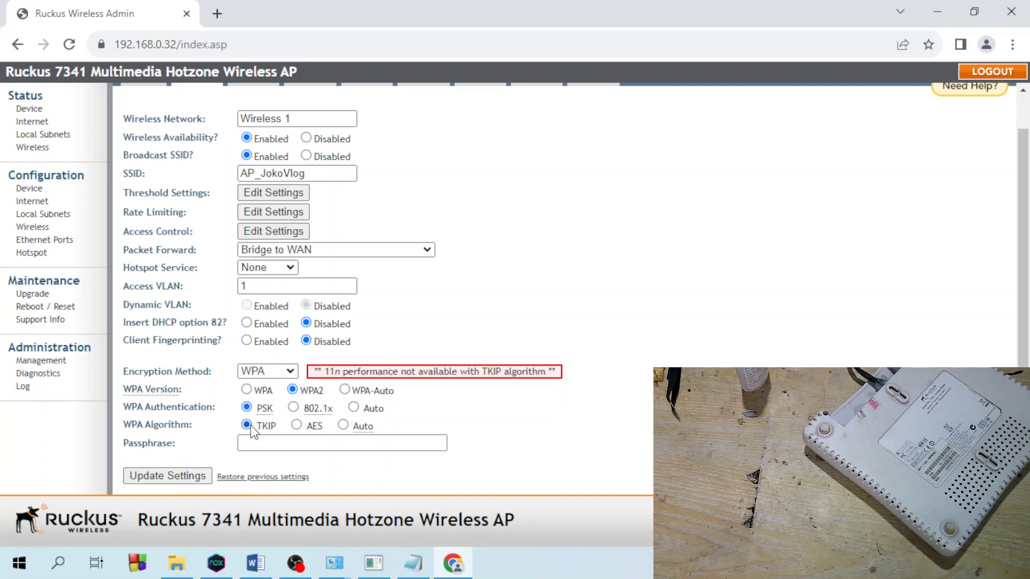
click(297, 425)
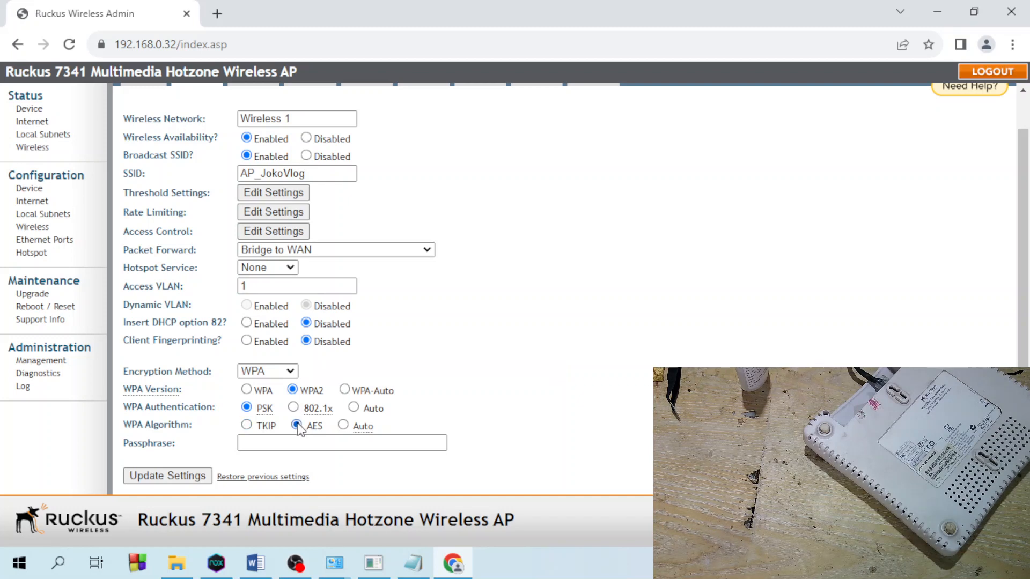
click(344, 425)
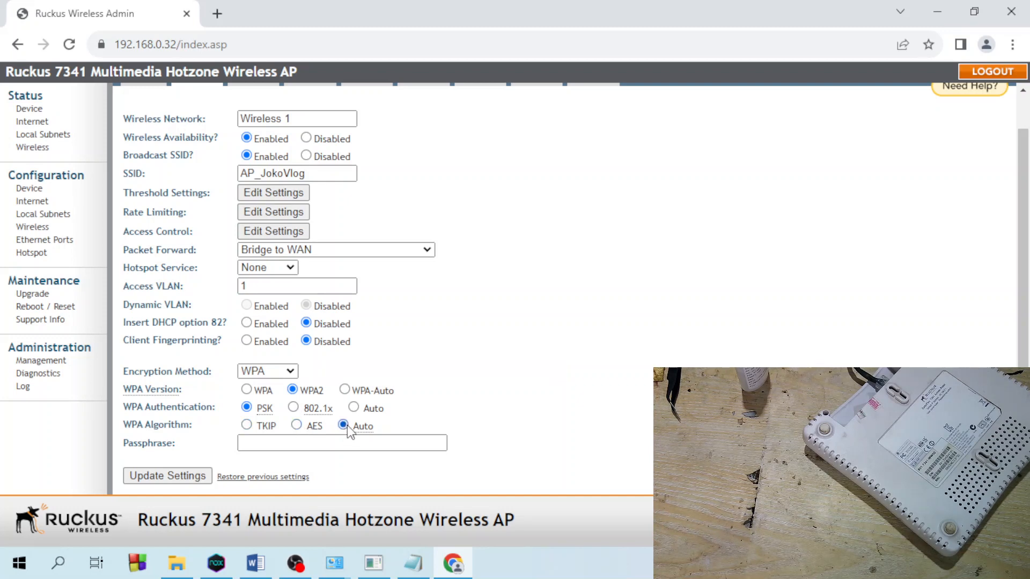
click(247, 425)
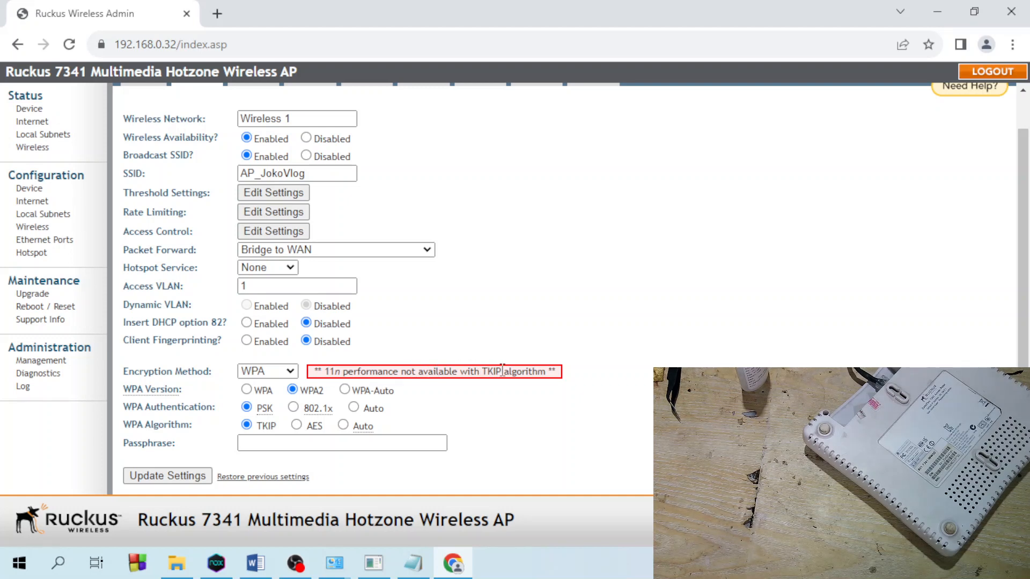
- Keep WPA as the encryption method and inspect the TKIP 11n performance warning
click(288, 373)
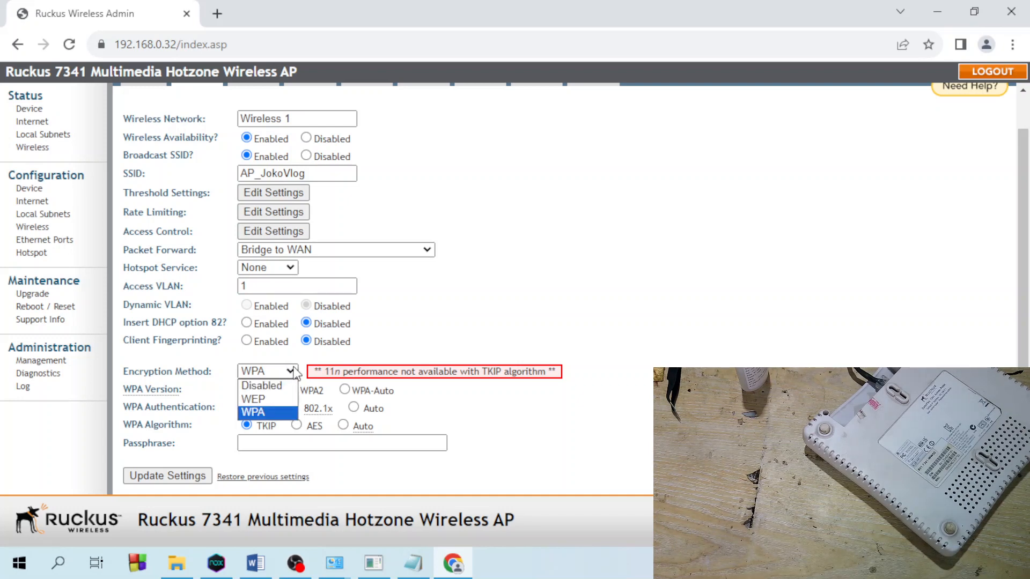
click(296, 373)
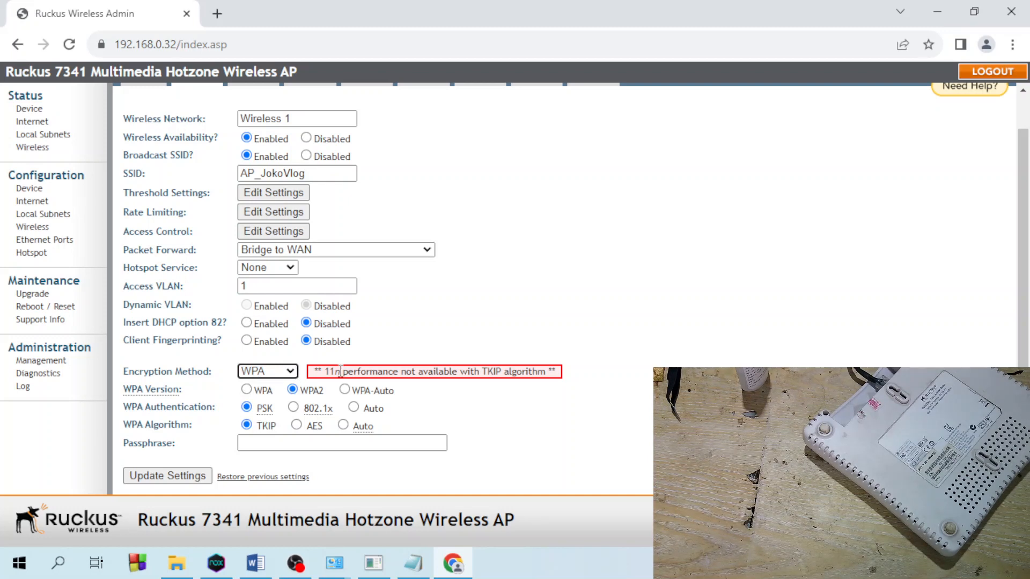
drag(343, 371, 334, 373)
scroll(336, 375, up, 1)
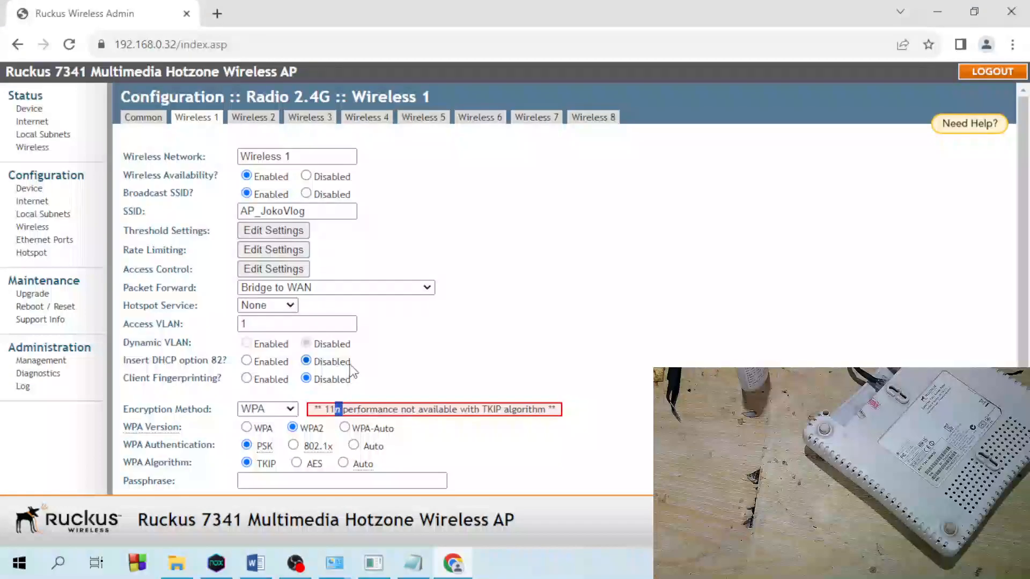
- Open the radio's Common settings in a new browser tab, then return to the Wireless 1 tab
right_click(138, 120)
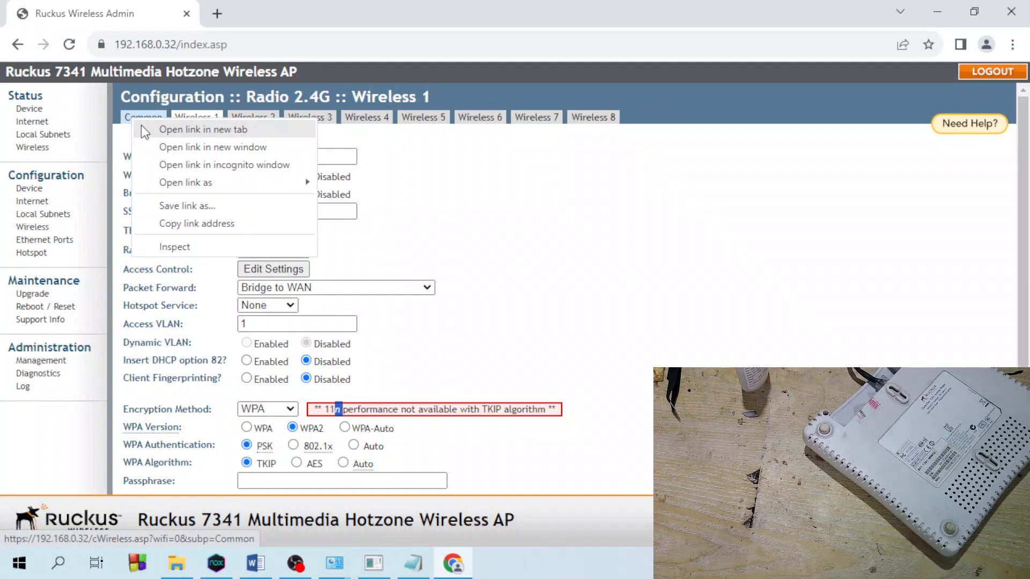
click(177, 129)
click(244, 16)
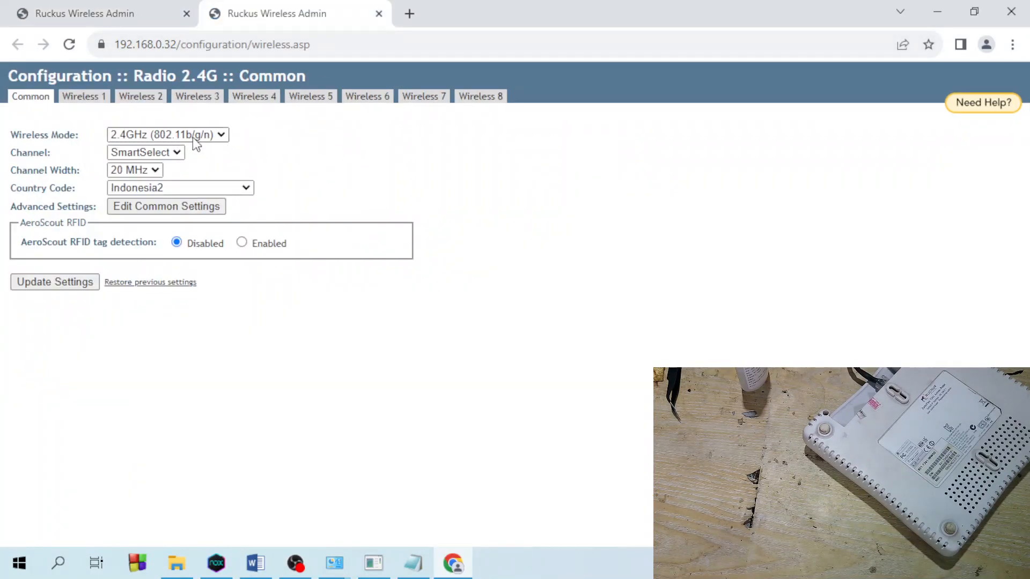
click(151, 6)
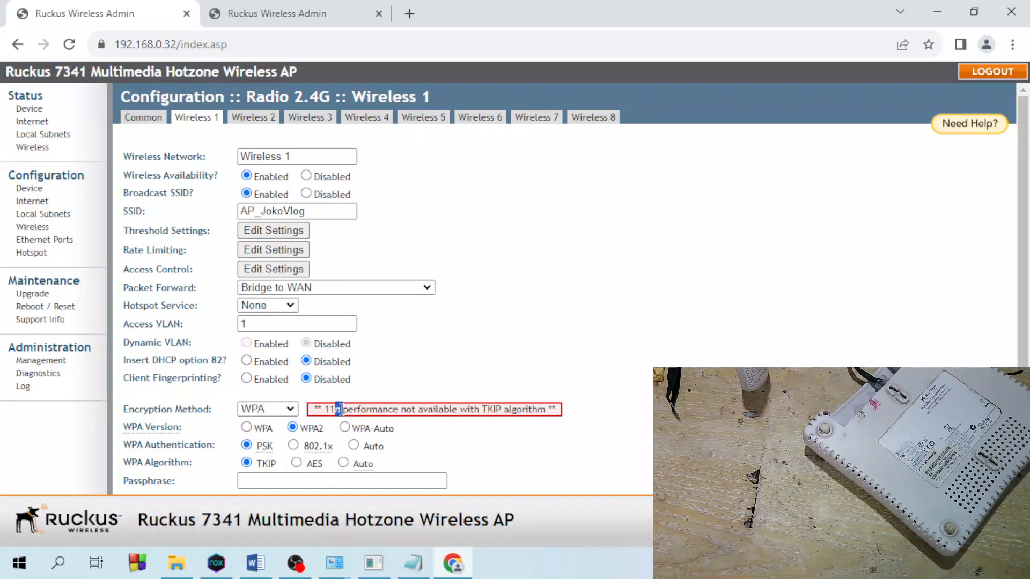
click(316, 16)
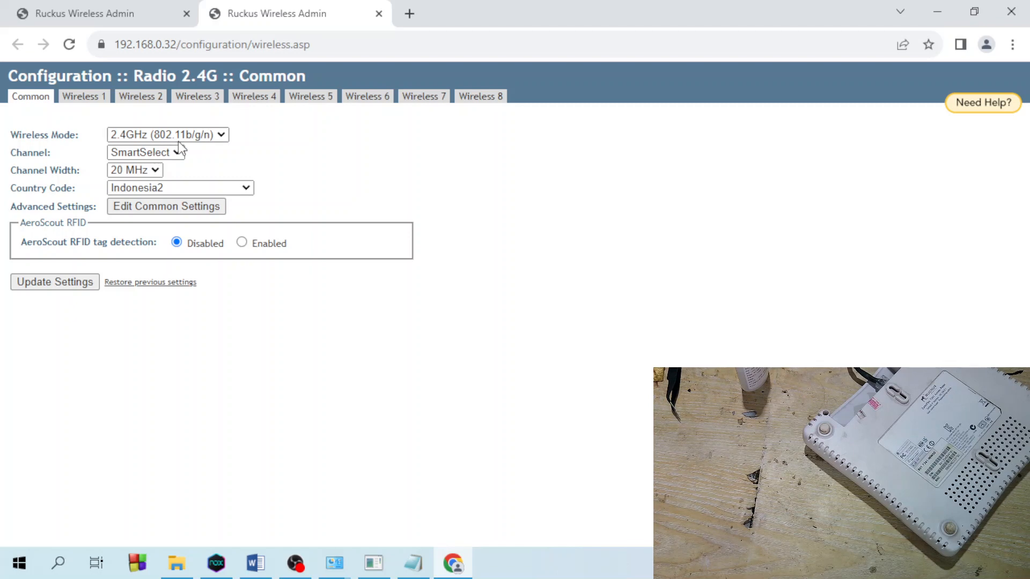
click(32, 15)
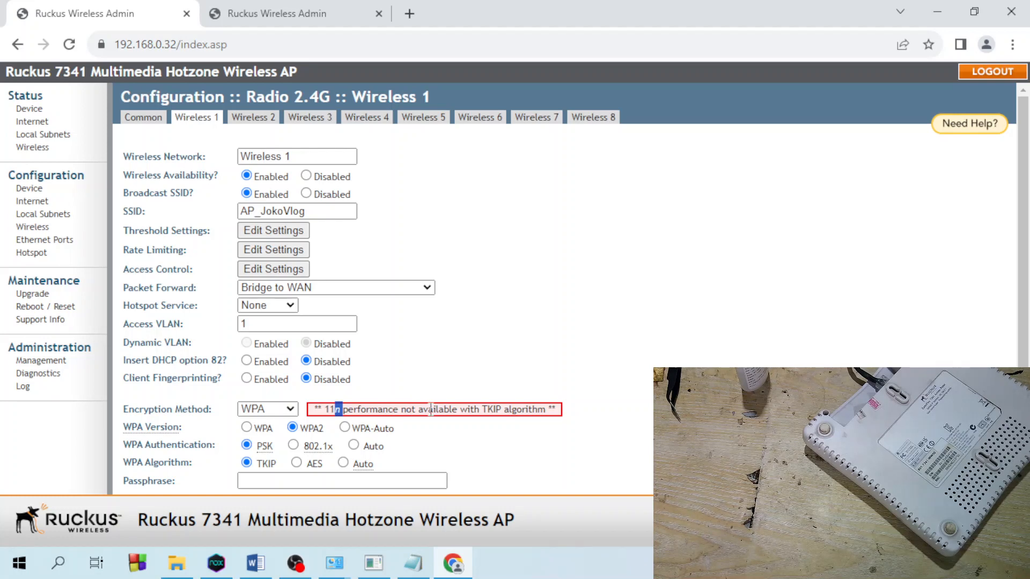
- Try the WPA version and algorithm options, leaving WPA2 with the Auto algorithm
click(248, 428)
click(306, 428)
click(298, 464)
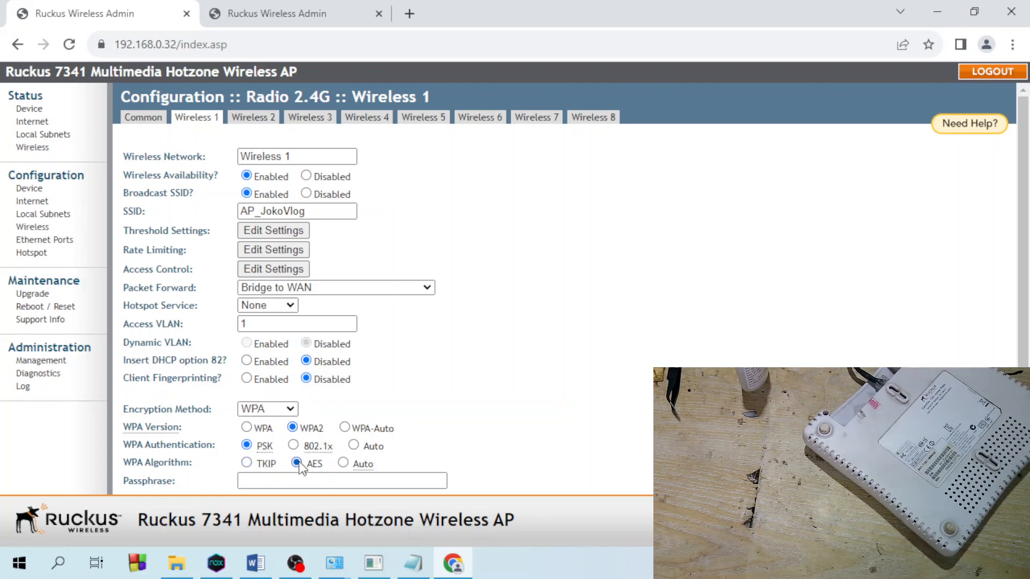
click(344, 463)
click(297, 464)
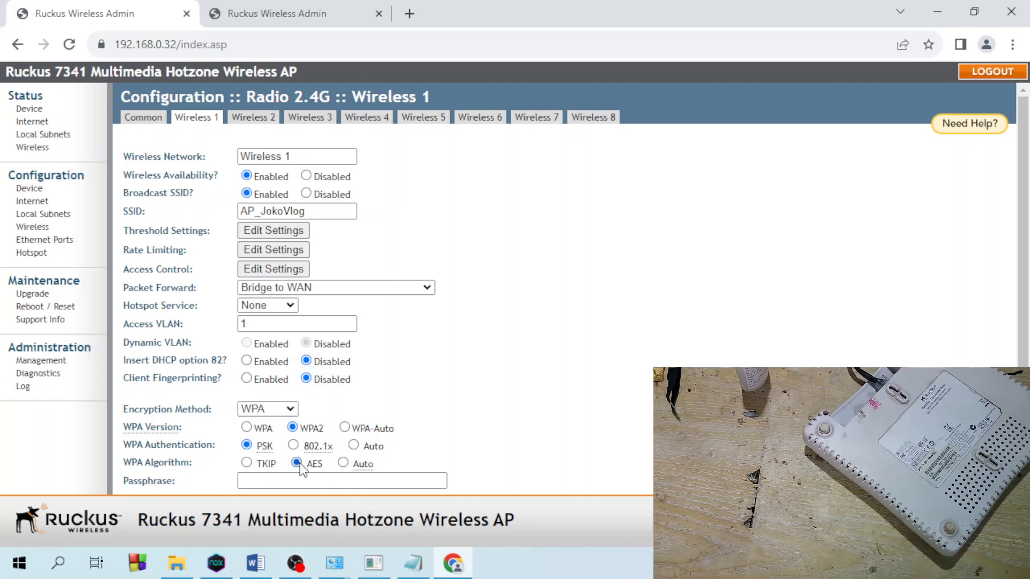
click(343, 464)
scroll(325, 461, down, 1)
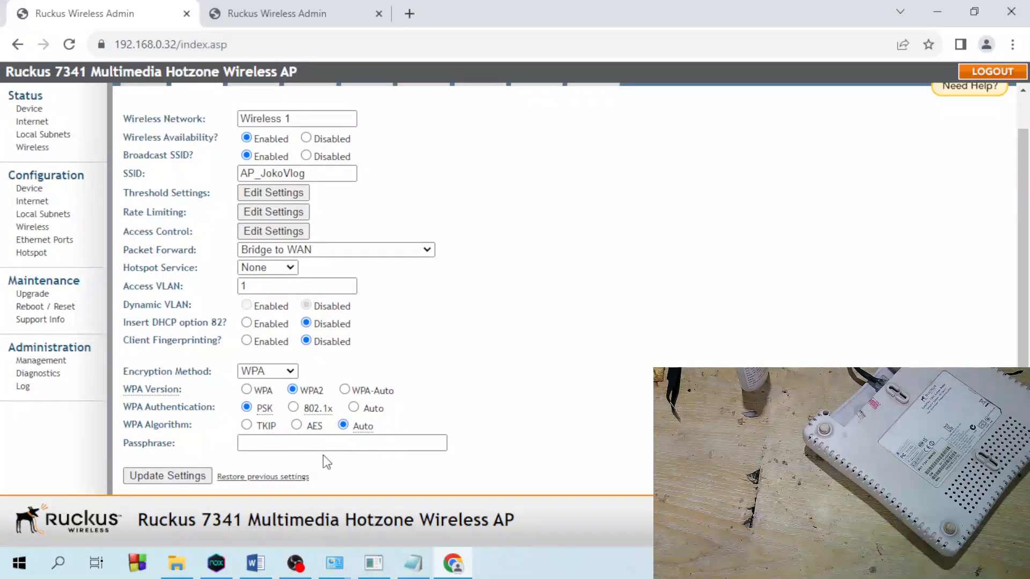
- Set WPA2, PSK and AES, enter the Wi-Fi passphrase, and update the Wireless 1 settings
click(344, 391)
click(354, 407)
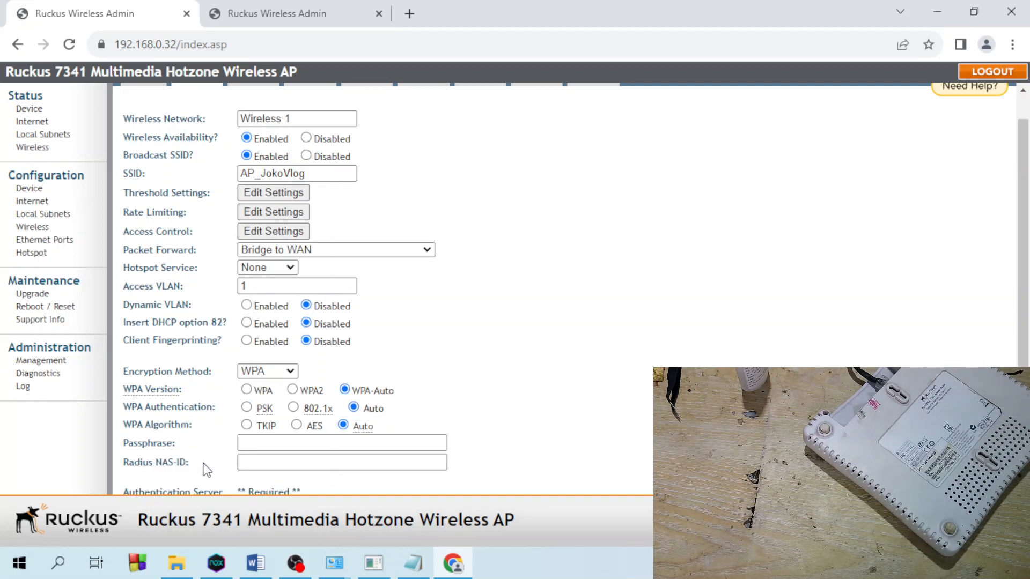
click(247, 408)
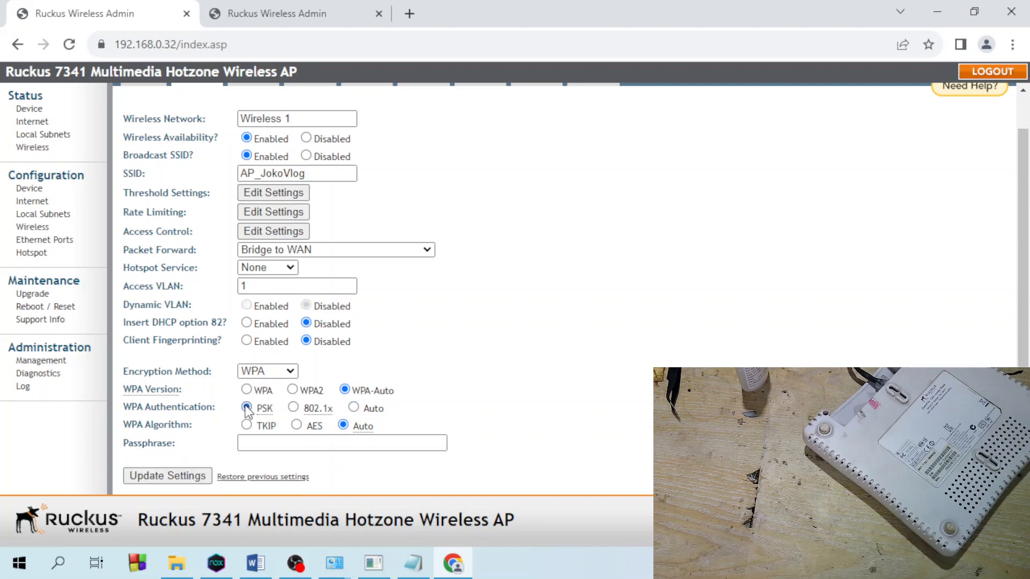
click(298, 427)
click(294, 390)
click(307, 443)
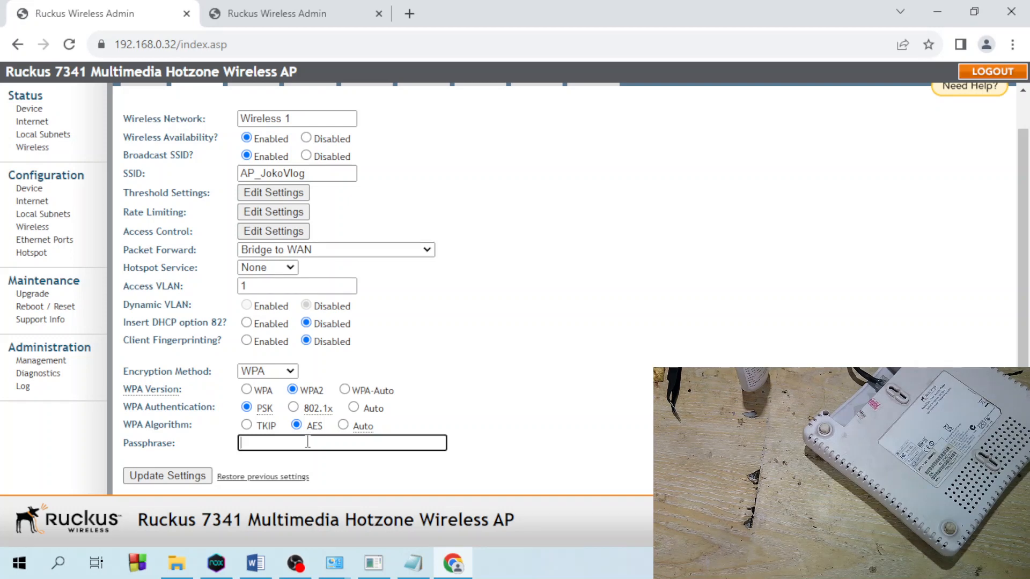
click(167, 476)
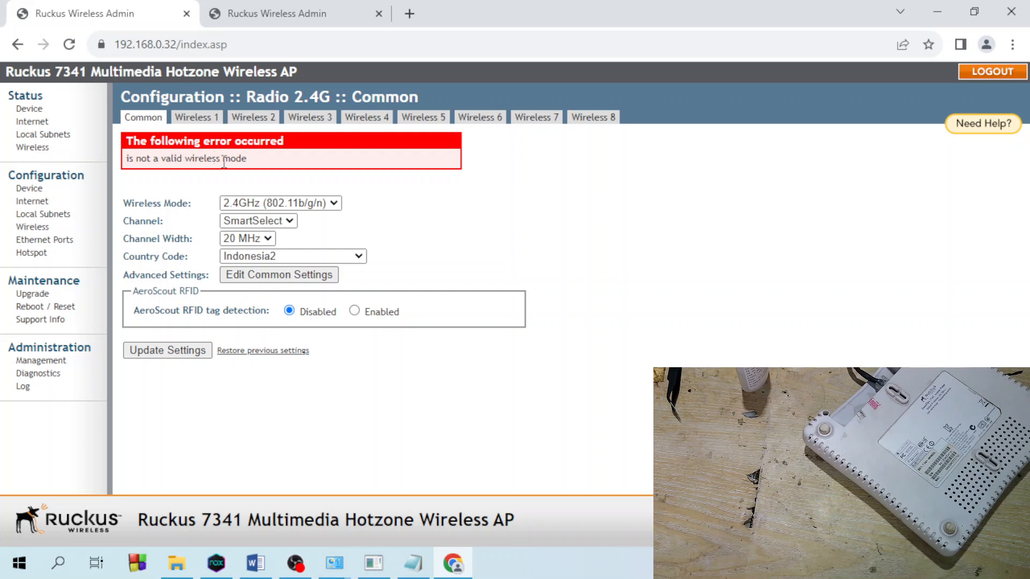
- Re-select the 802.11b/g/n wireless mode, then restore Wireless 1's previous settings
click(291, 202)
click(279, 216)
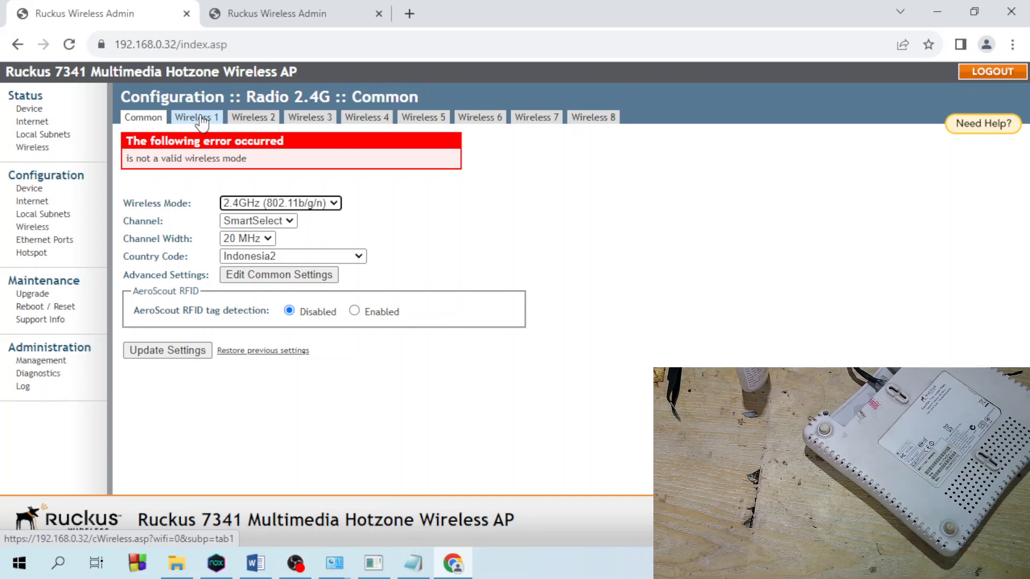
click(202, 122)
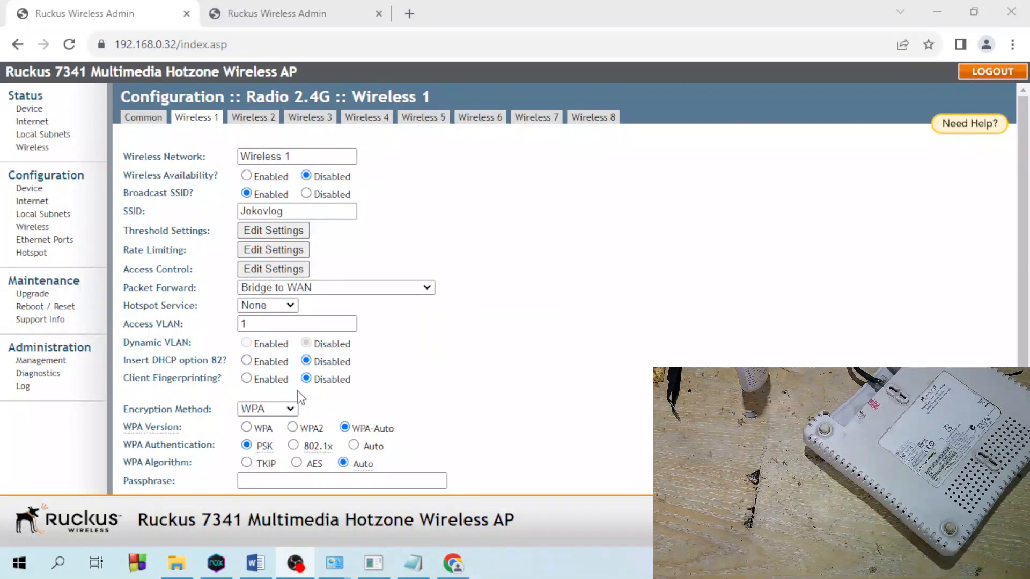
scroll(298, 397, down, 1)
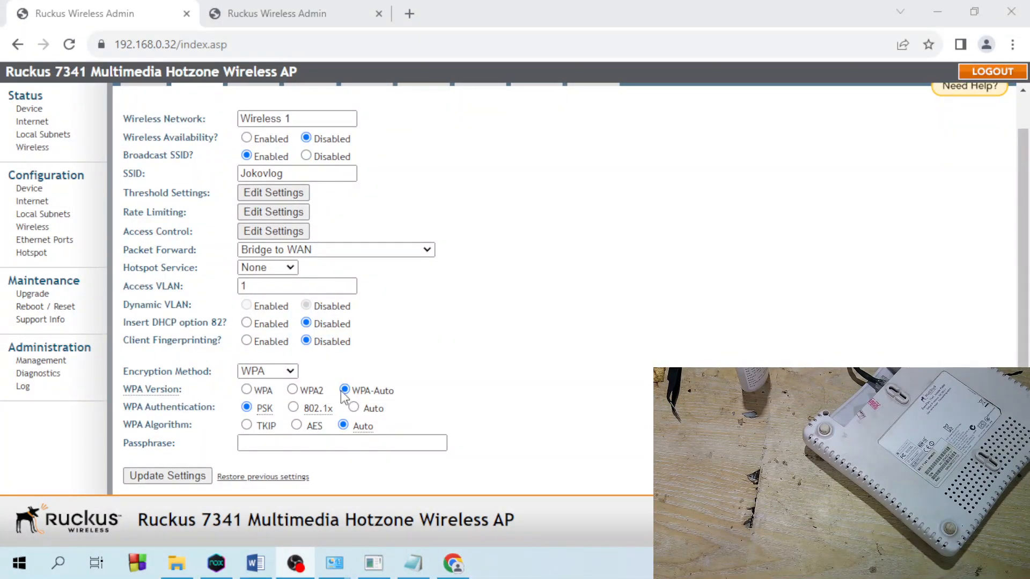
click(303, 444)
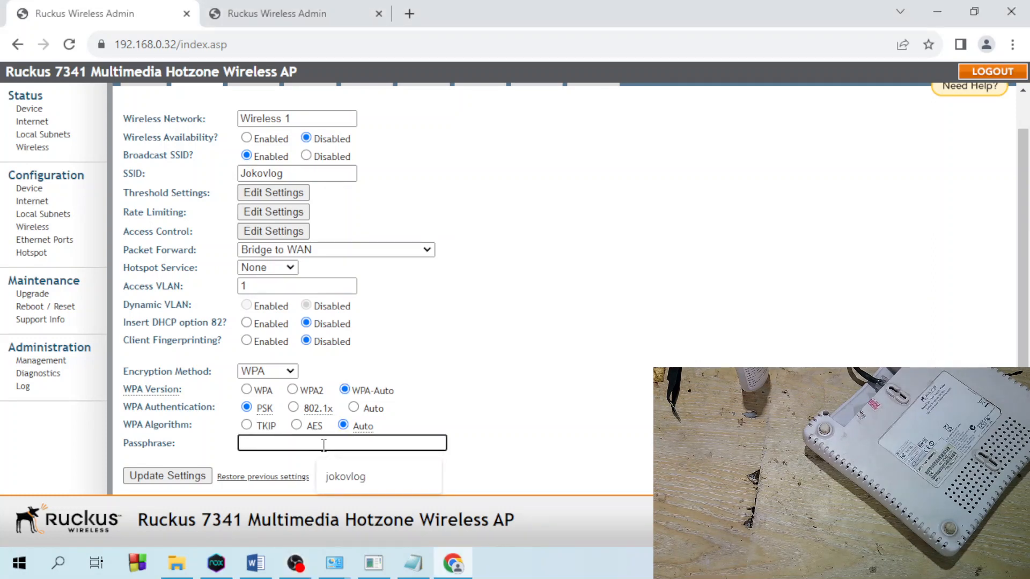
click(291, 480)
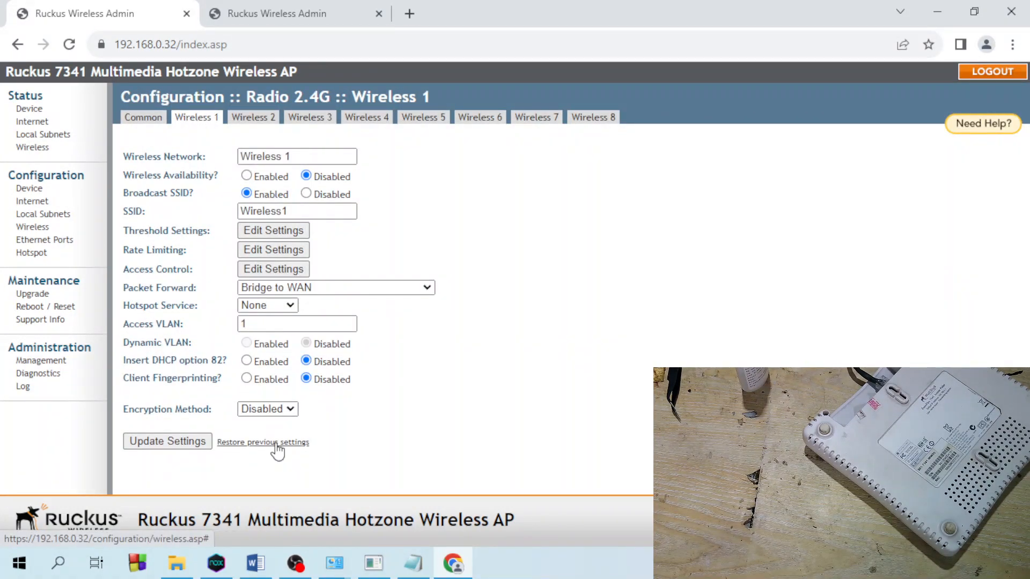
- Set Wireless 1 to WPA with WPA-Auto version and Auto algorithm, autofilling the saved passphrase
click(143, 118)
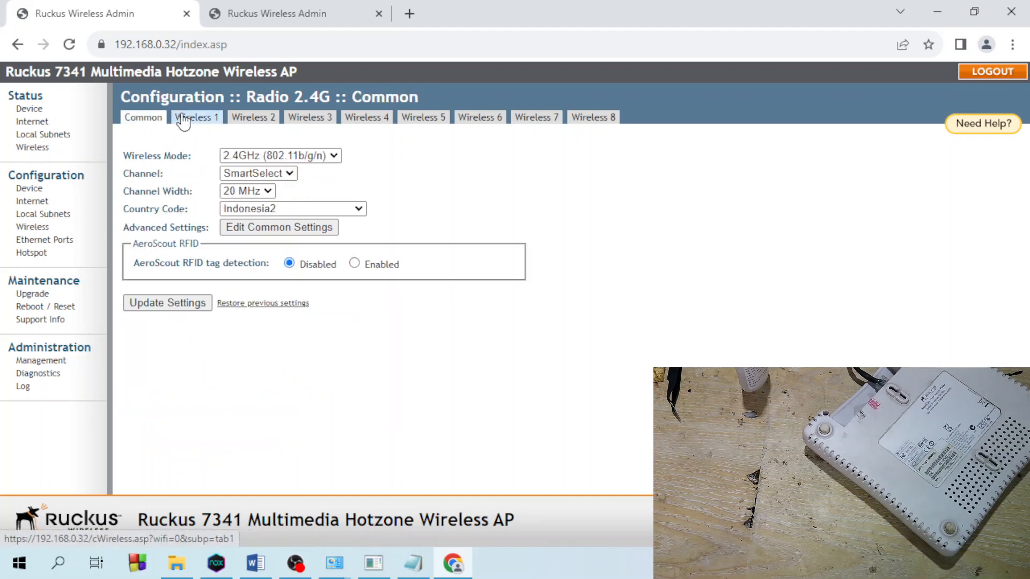
click(183, 118)
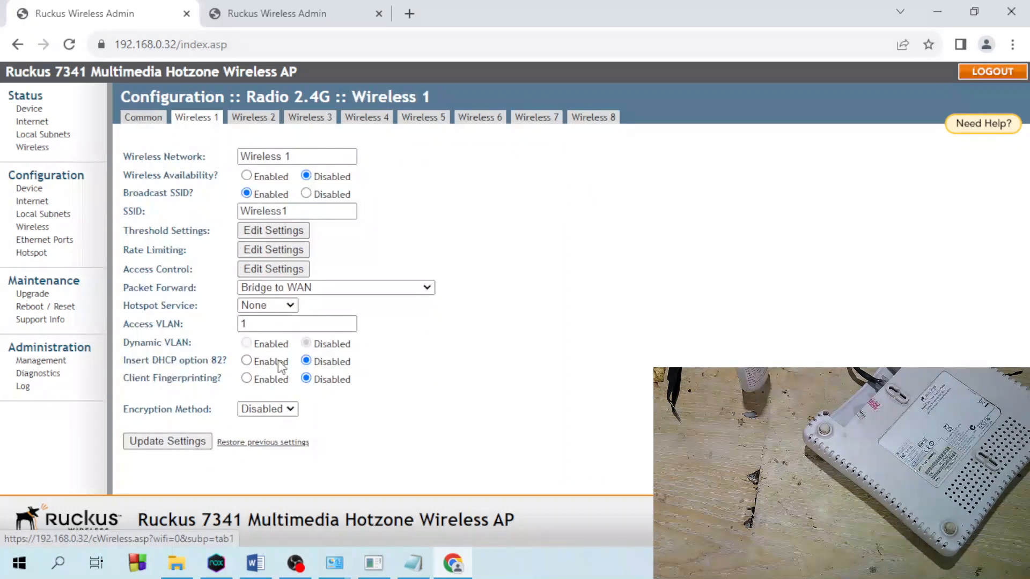
click(283, 409)
click(270, 451)
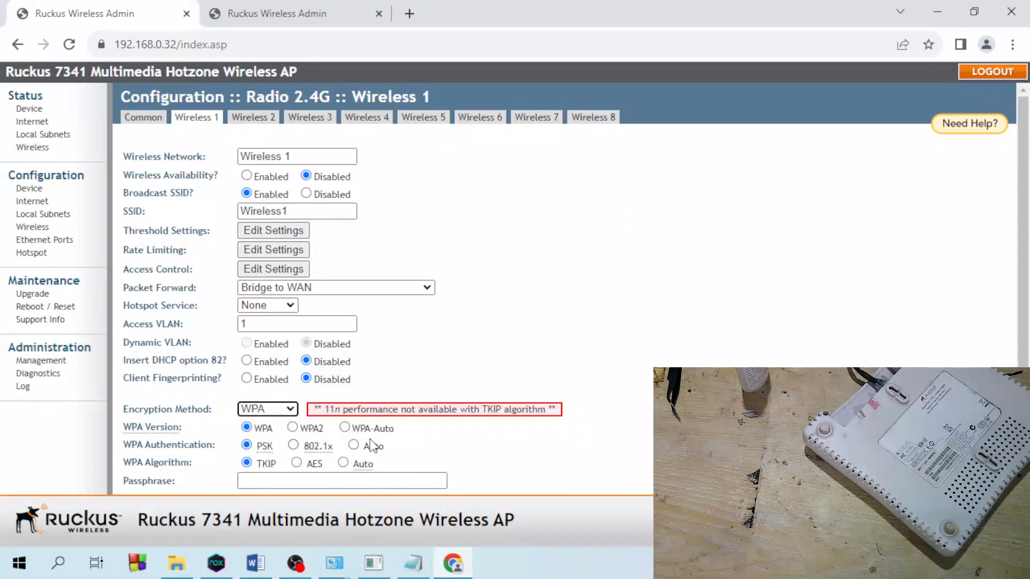
scroll(385, 424, down, 1)
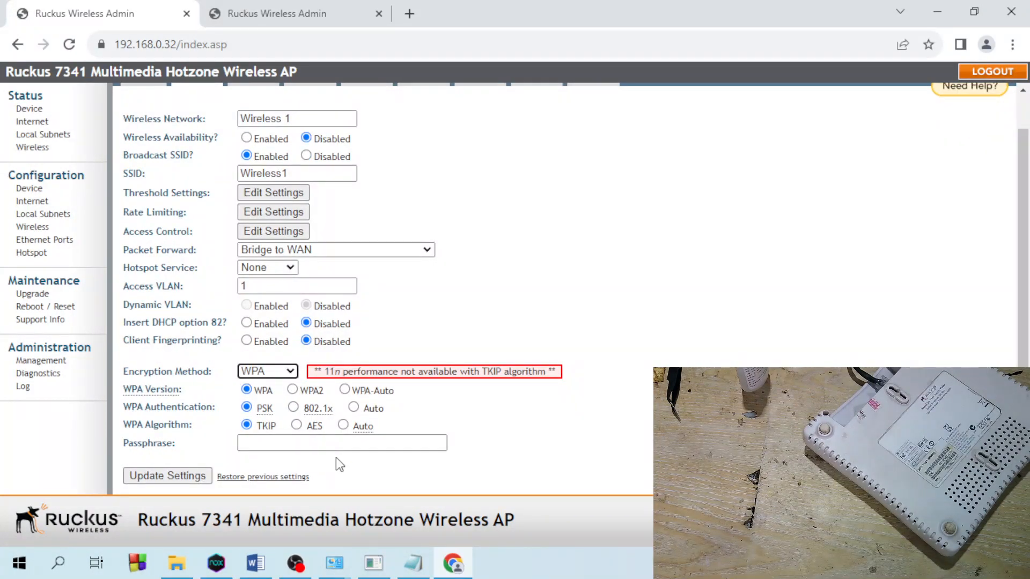
click(344, 391)
click(345, 425)
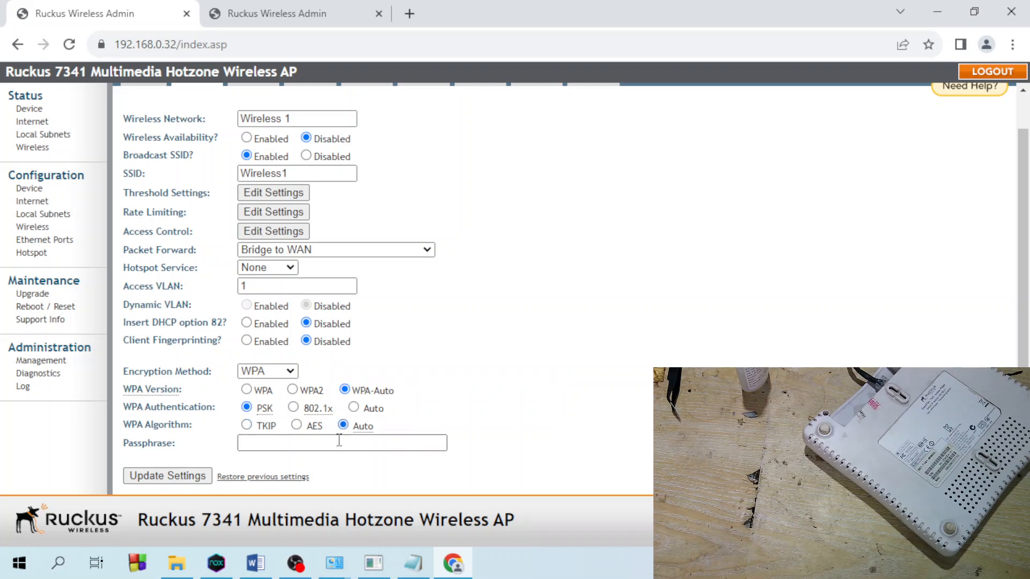
click(339, 441)
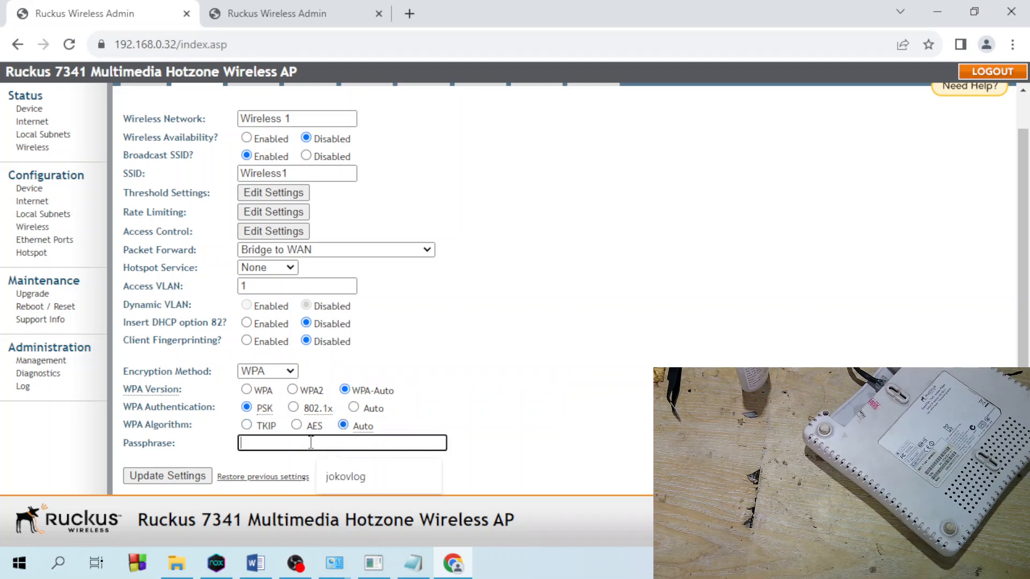
click(359, 479)
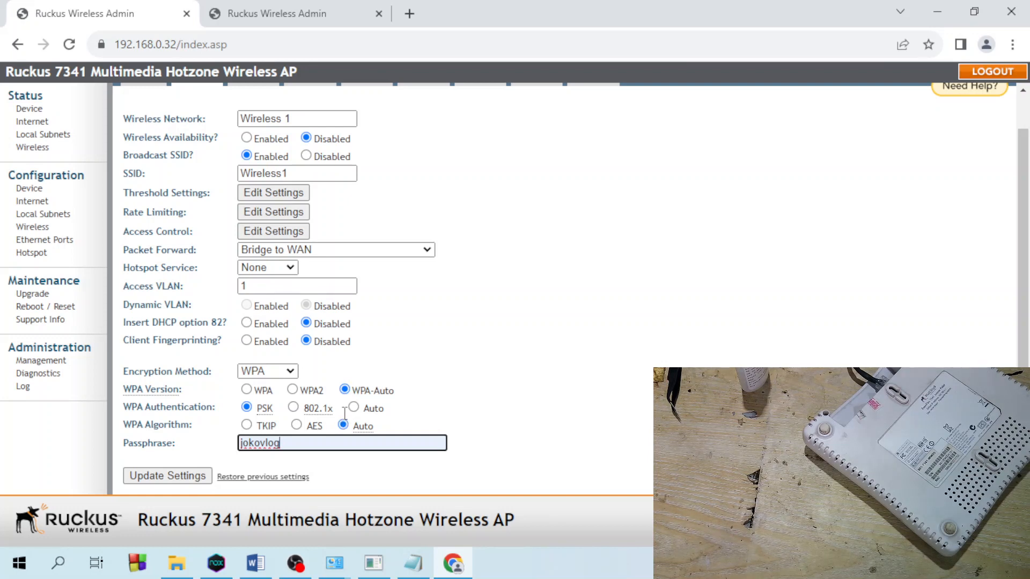
- Update the Wireless 1 WPA-Auto settings, check the saved banner, and return to Radio 2.4G Common
click(177, 475)
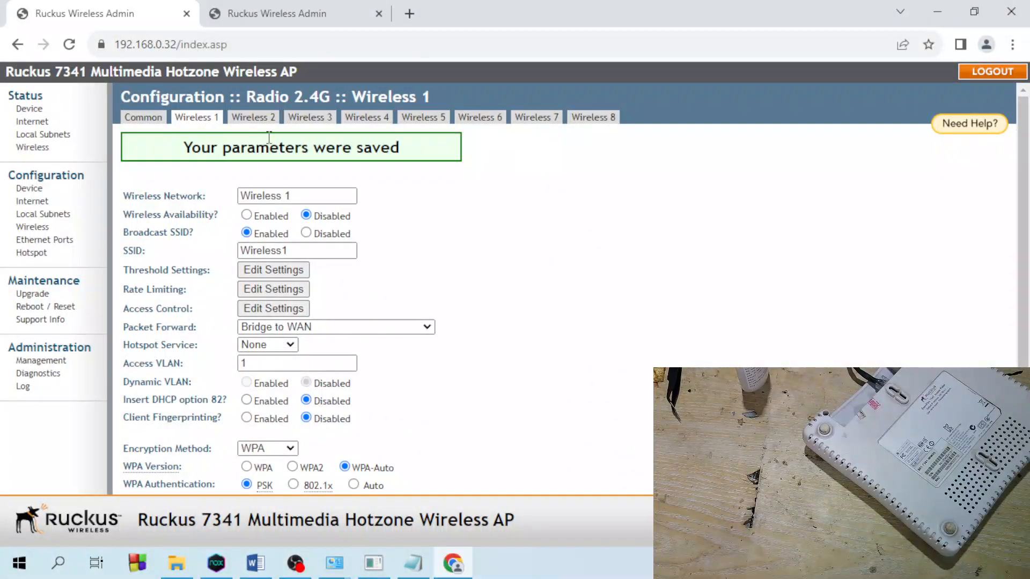
scroll(433, 380, down, 2)
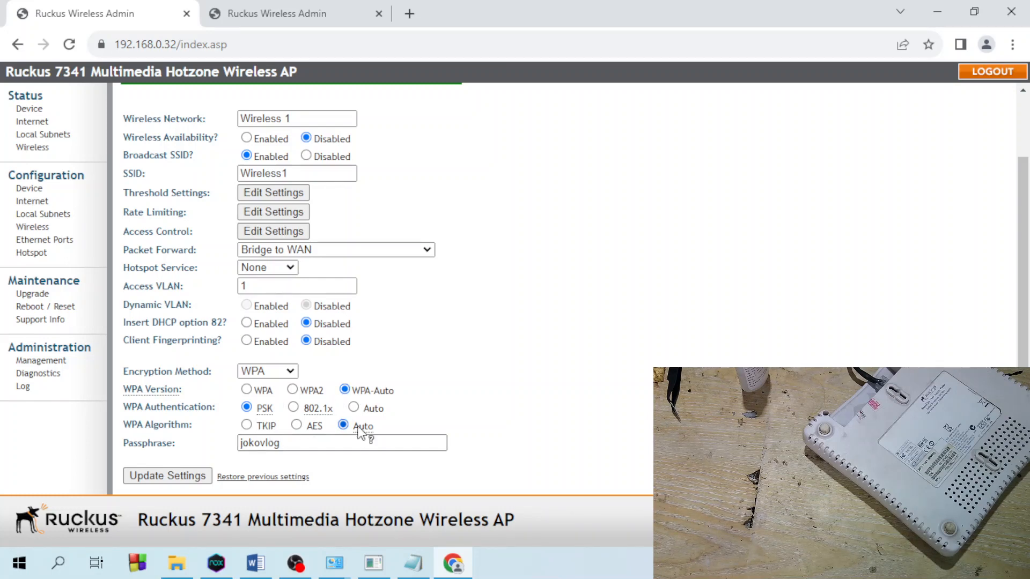
scroll(321, 407, up, 2)
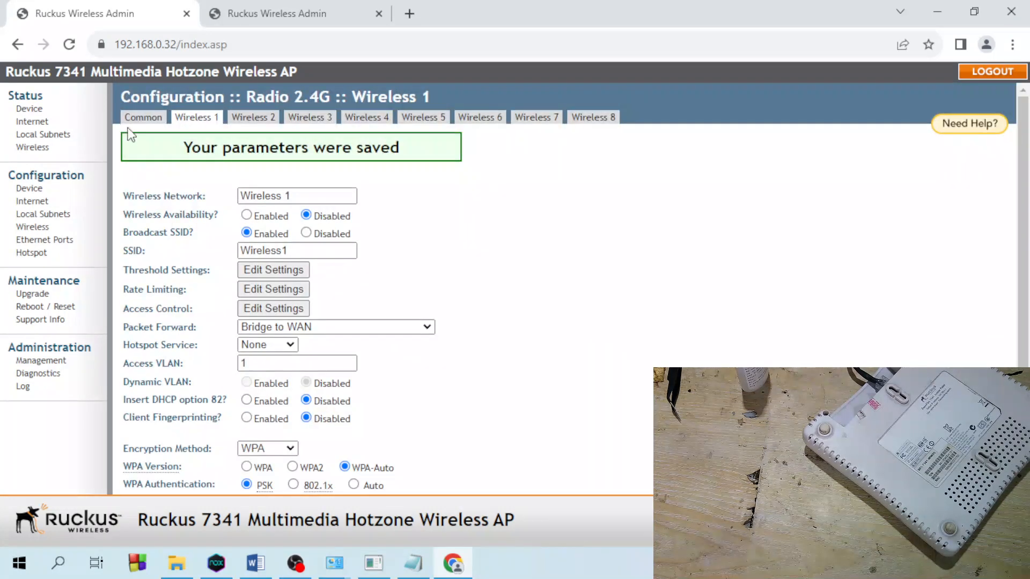
click(141, 120)
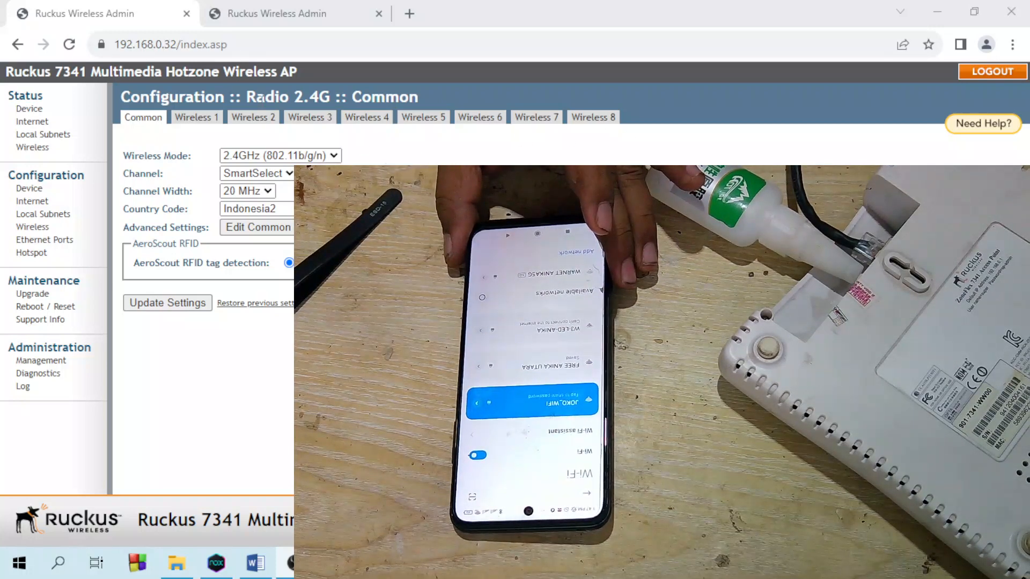
- Set Wireless 1 availability to Enabled and save its settings
click(196, 128)
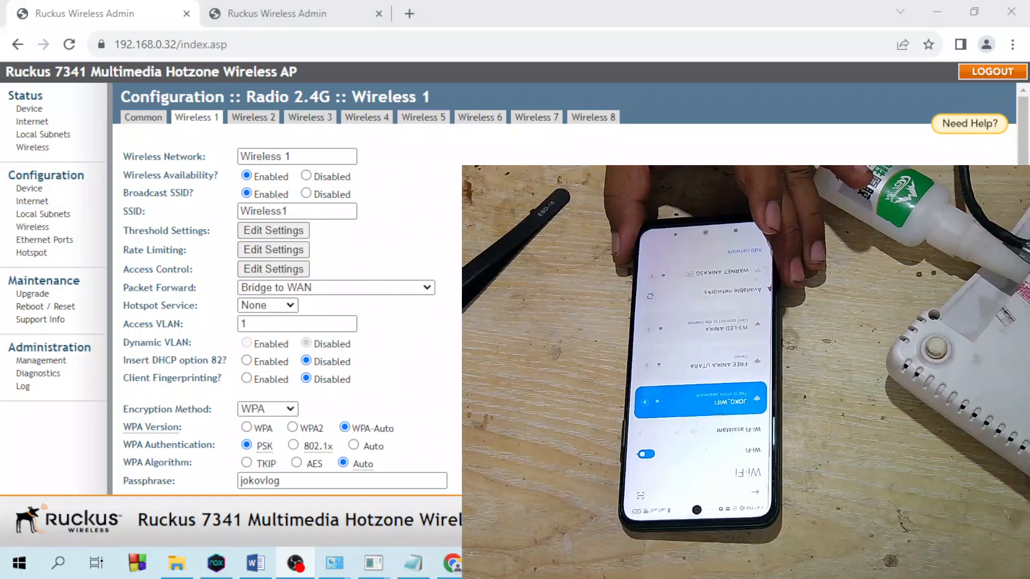
scroll(320, 449, down, 1)
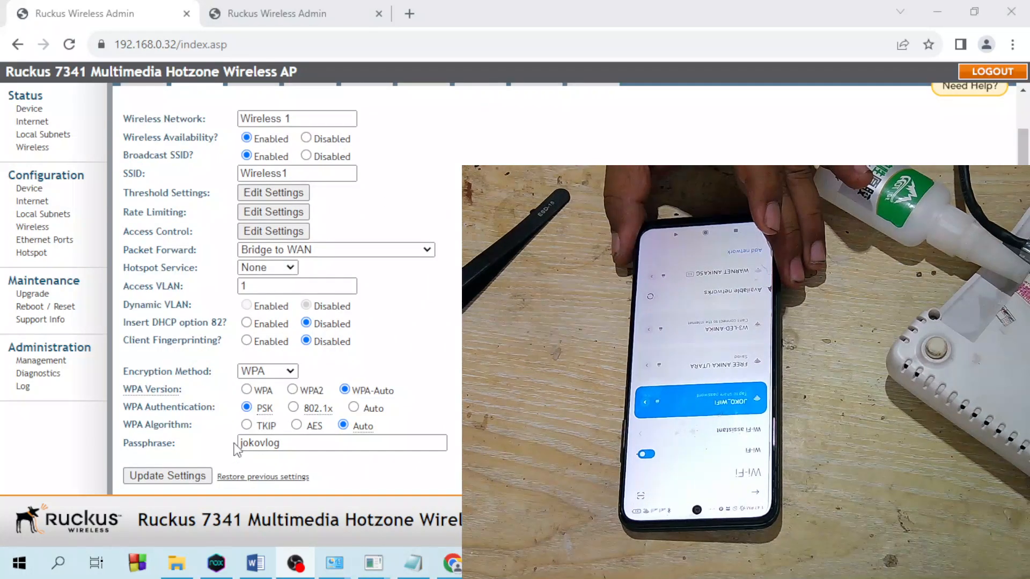
click(505, 230)
click(177, 472)
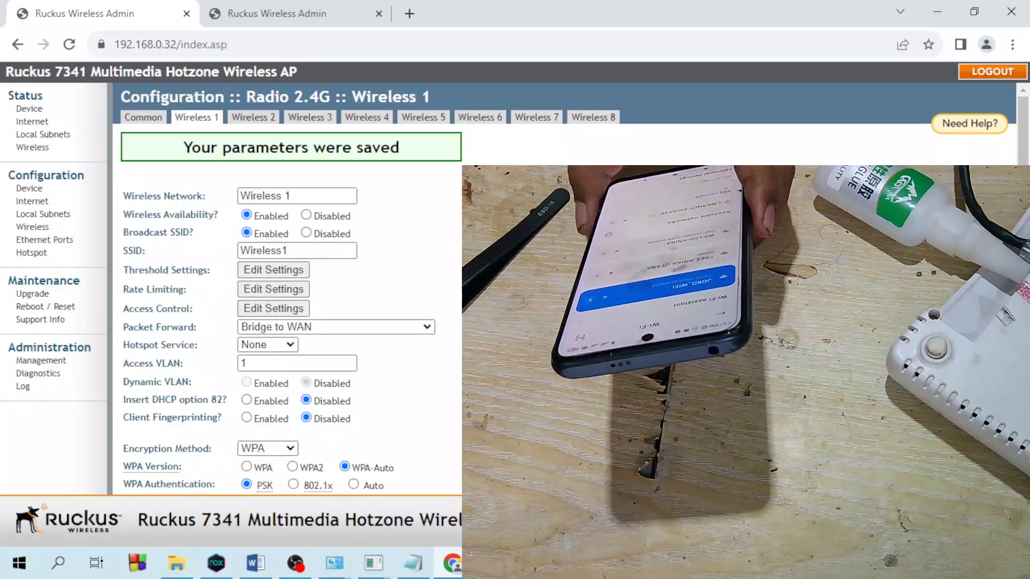
- Replace the Wireless 1 SSID with AP-JokoVlog and save the change
scroll(287, 322, down, 2)
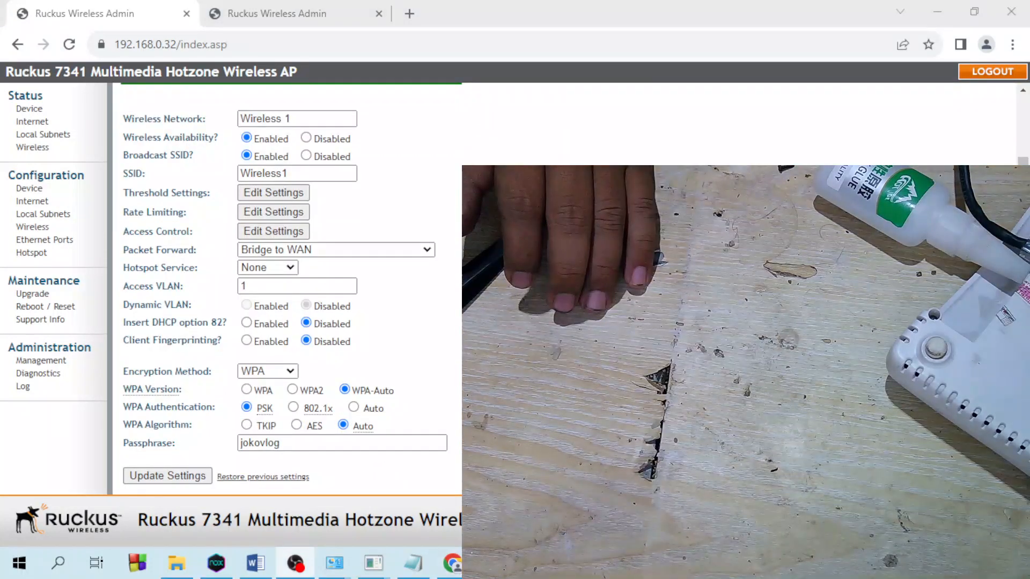
double_click(263, 174)
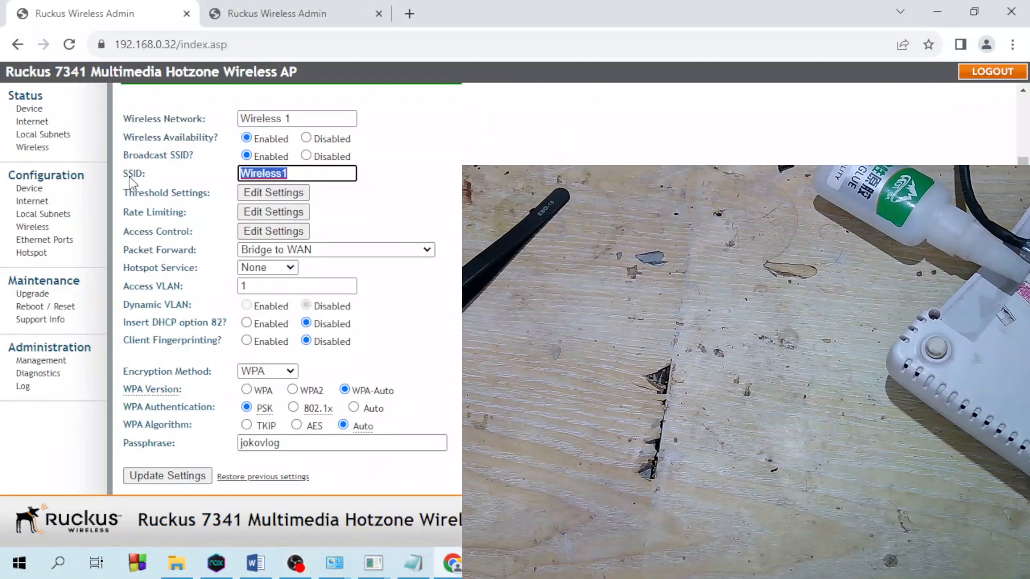
text(AP-JokoVlog)
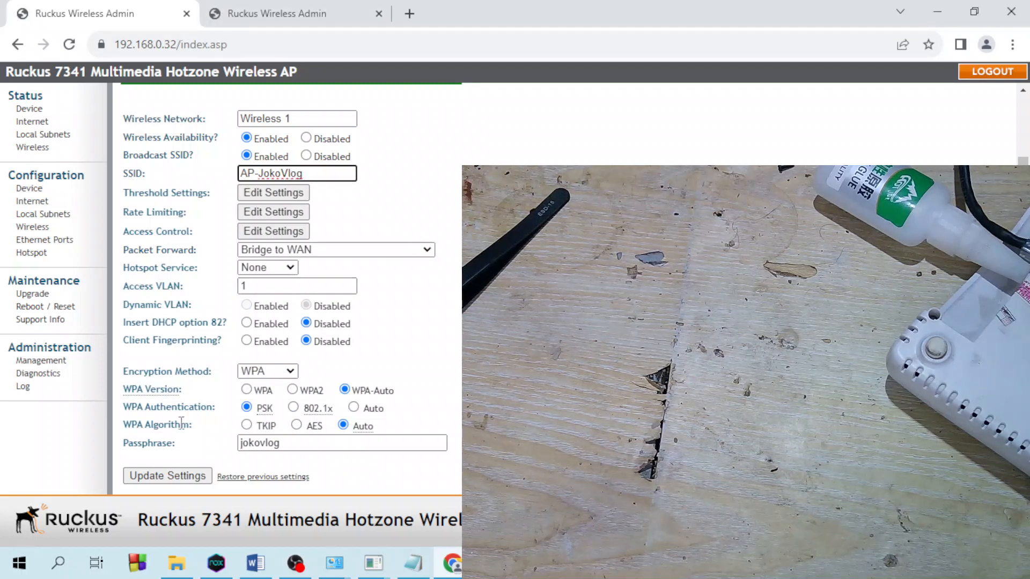
click(167, 479)
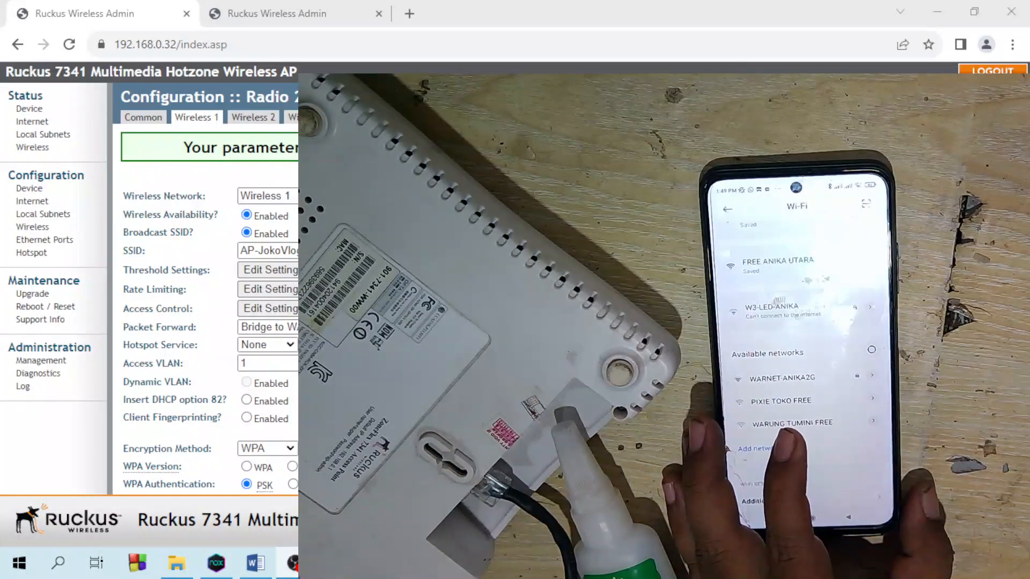
- Reload the Wireless 1 page to confirm the saved AP-JokoVlog settings
scroll(204, 321, down, 1)
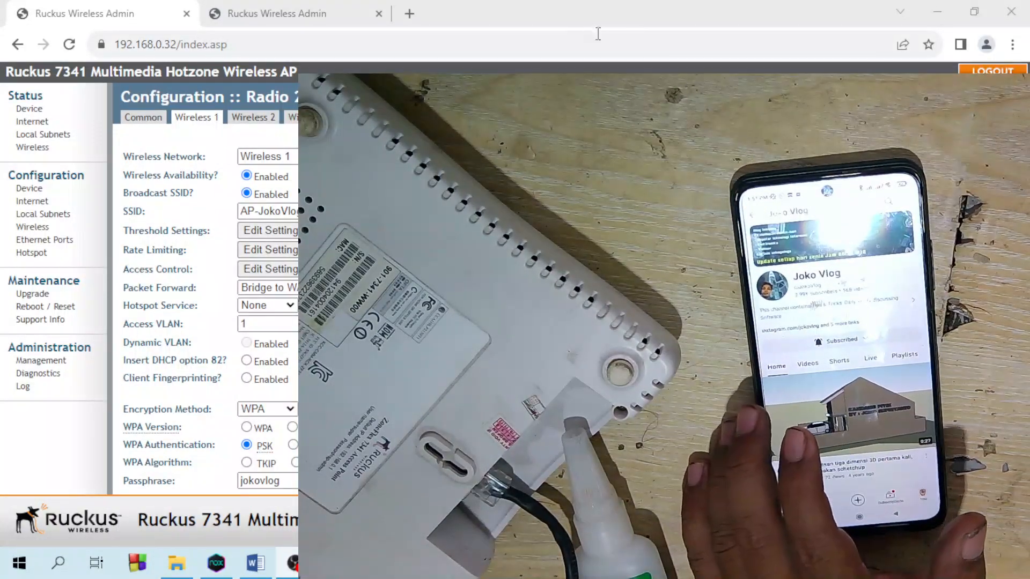
click(193, 119)
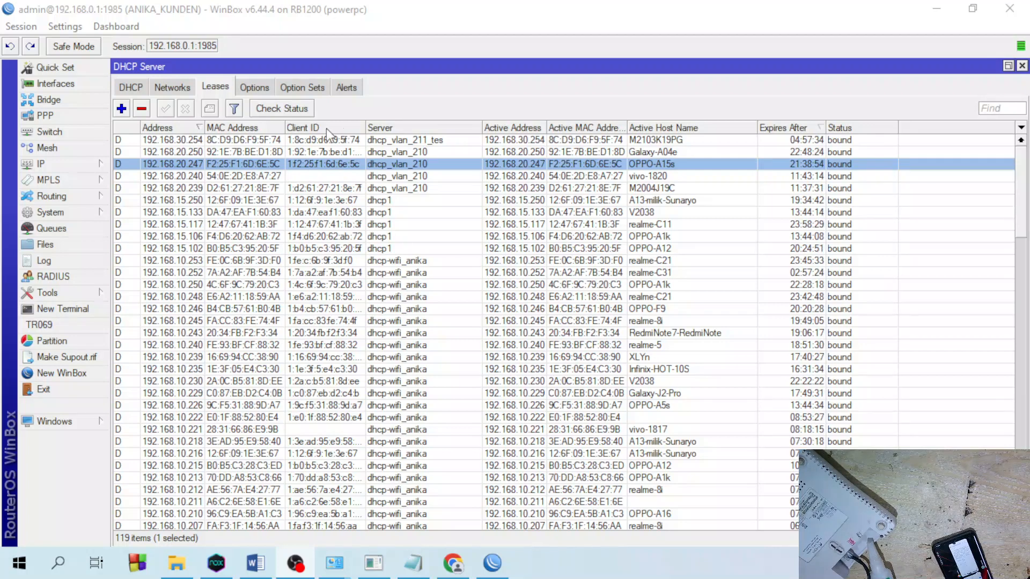
- In WinBox, check that vlan211_testing holds address 192.168.30.1/24 under IP > Addresses
click(1021, 65)
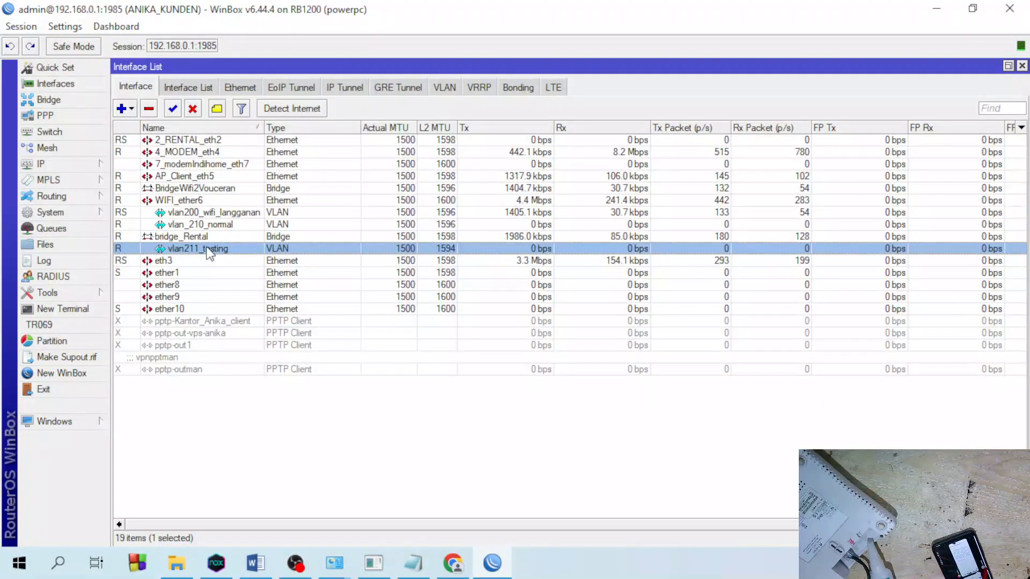
click(164, 237)
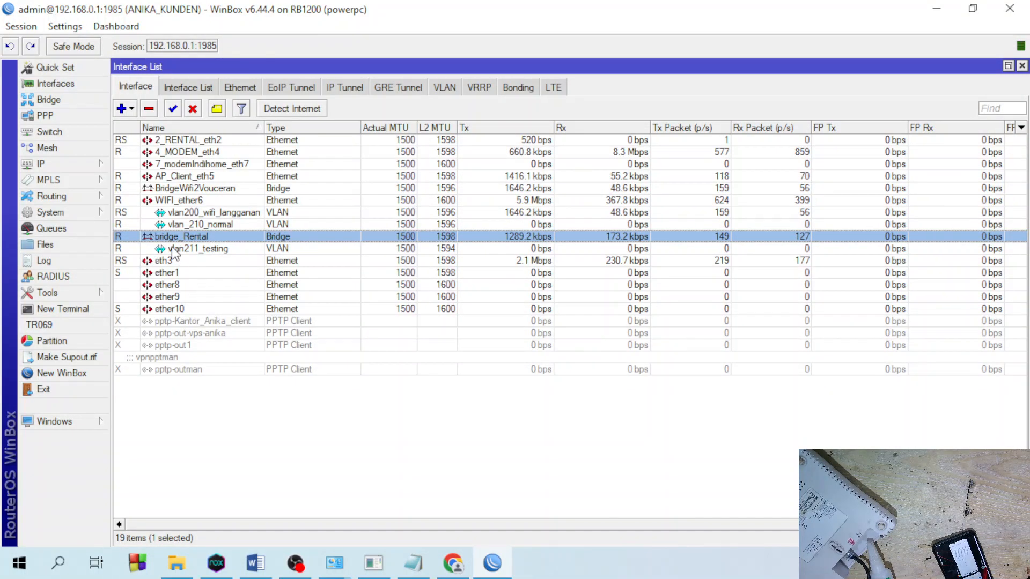
click(174, 250)
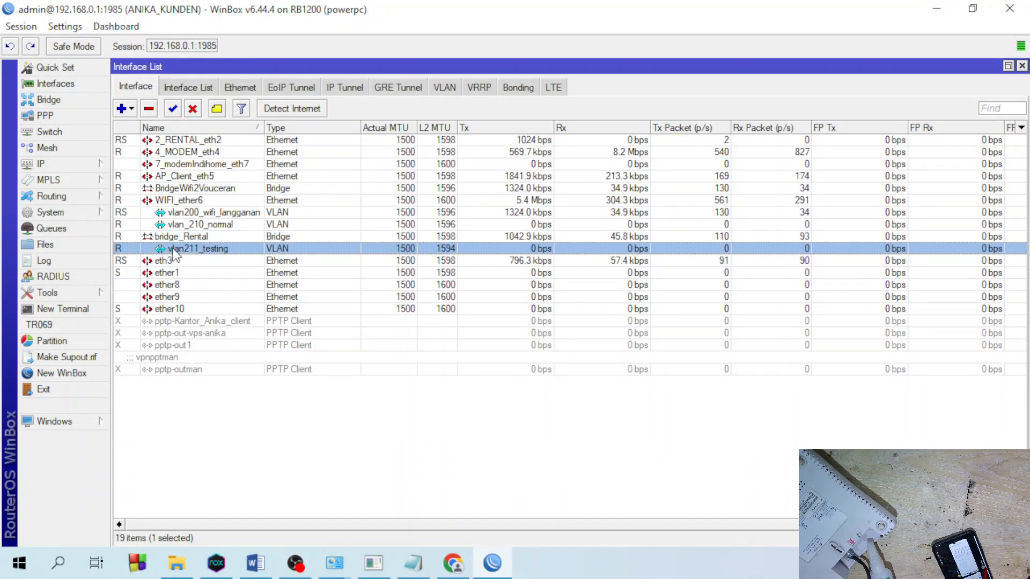
click(57, 164)
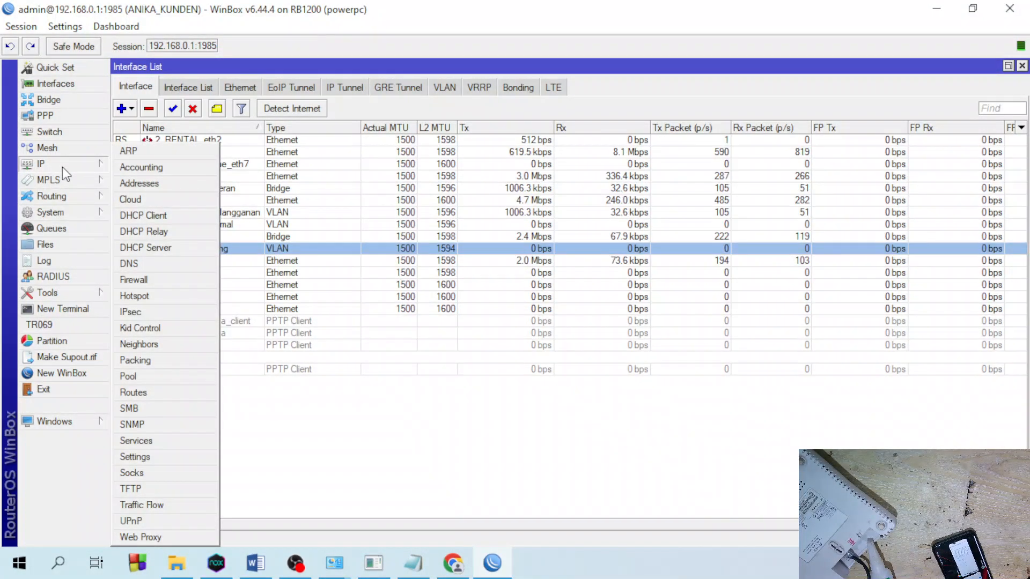
mouse_move(81, 180)
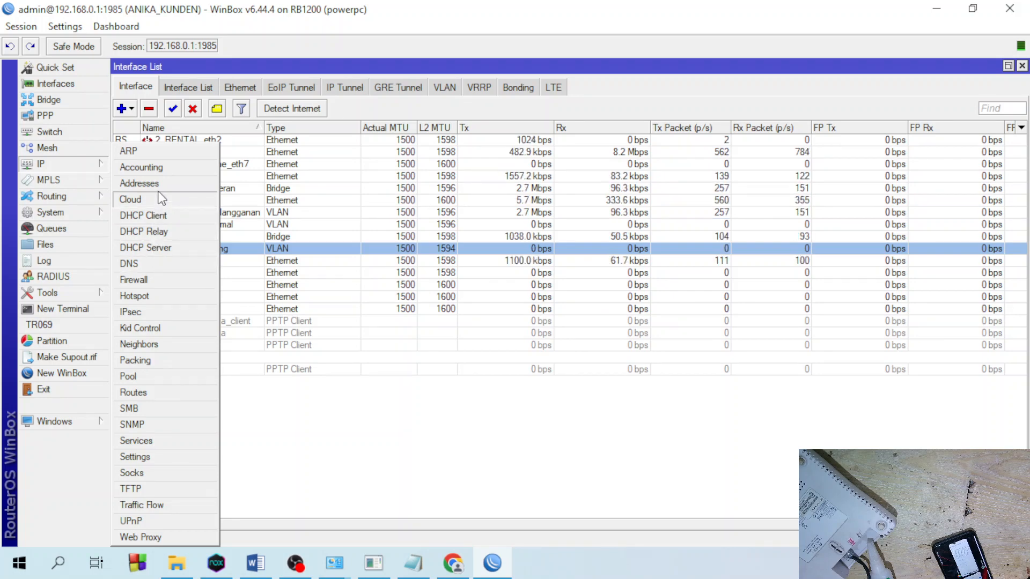
click(141, 183)
click(569, 149)
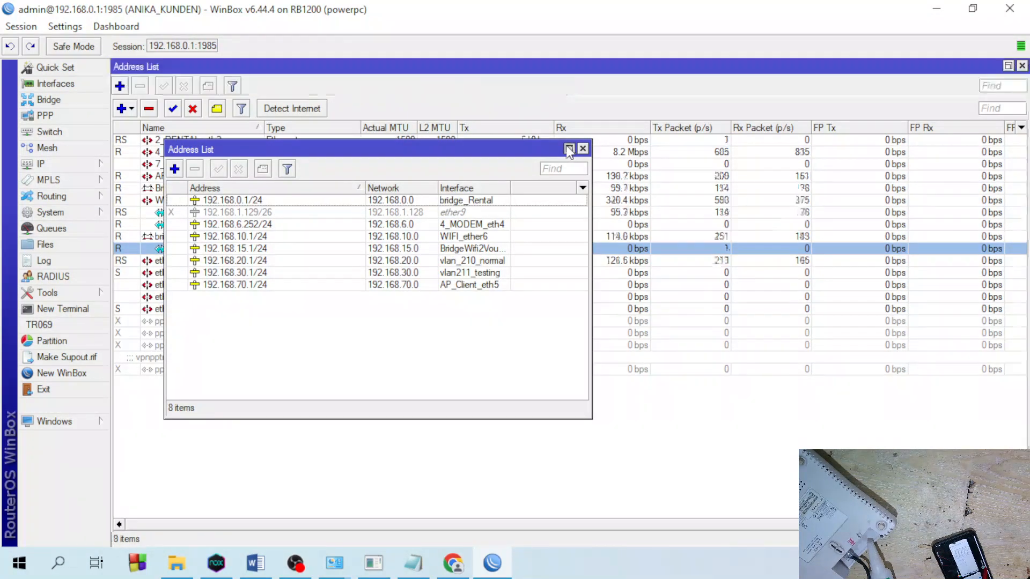
click(351, 201)
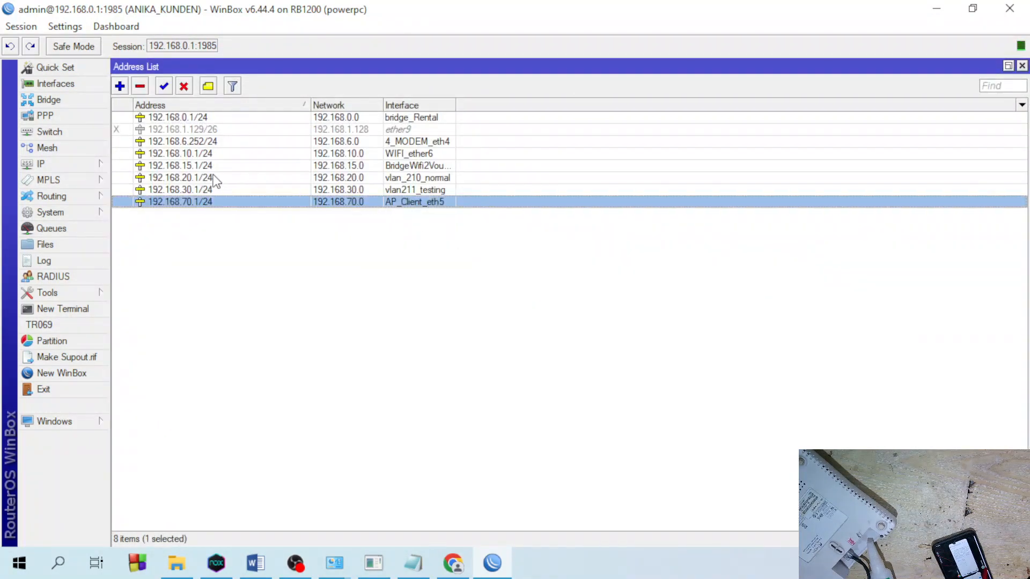
click(200, 190)
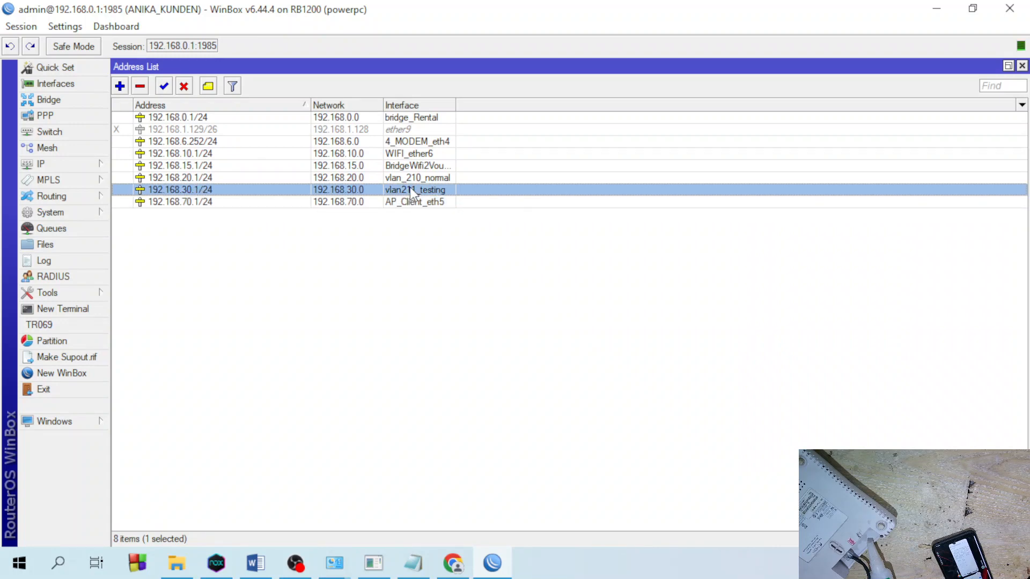
click(1022, 65)
- Confirm the vlan211_testing interface has VLAN ID 211, then close WinBox
double_click(205, 251)
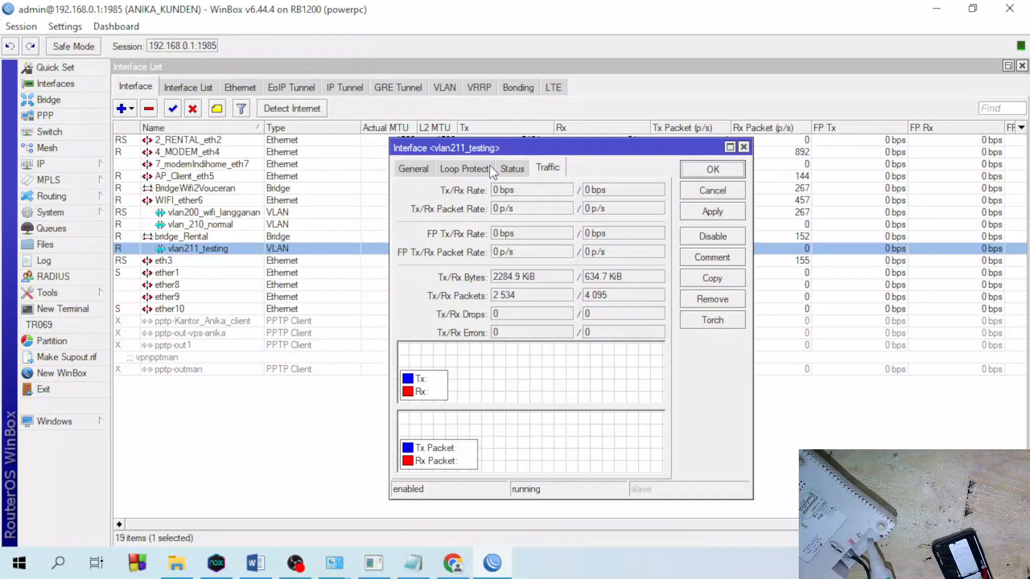
click(413, 169)
double_click(466, 345)
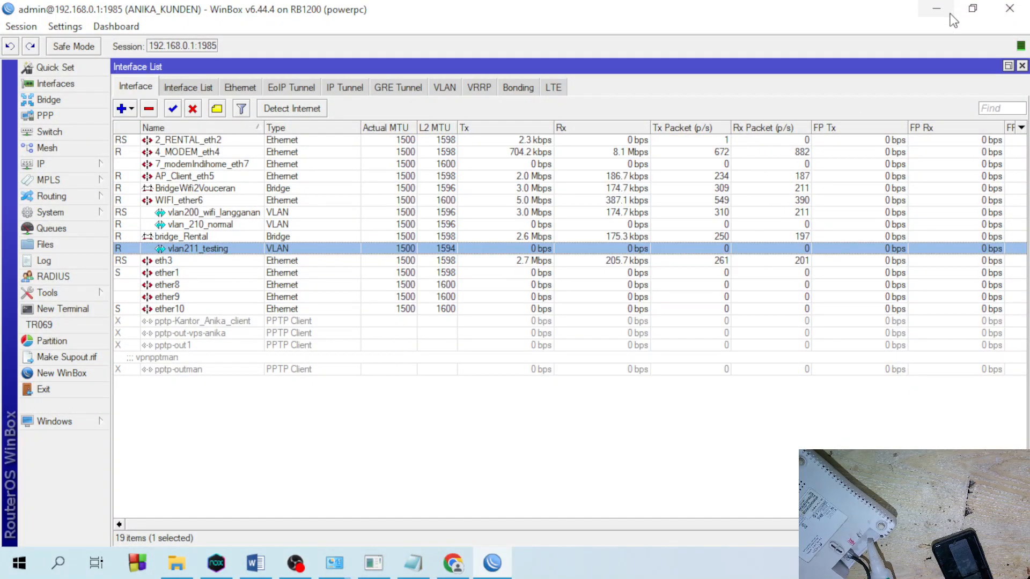
click(744, 147)
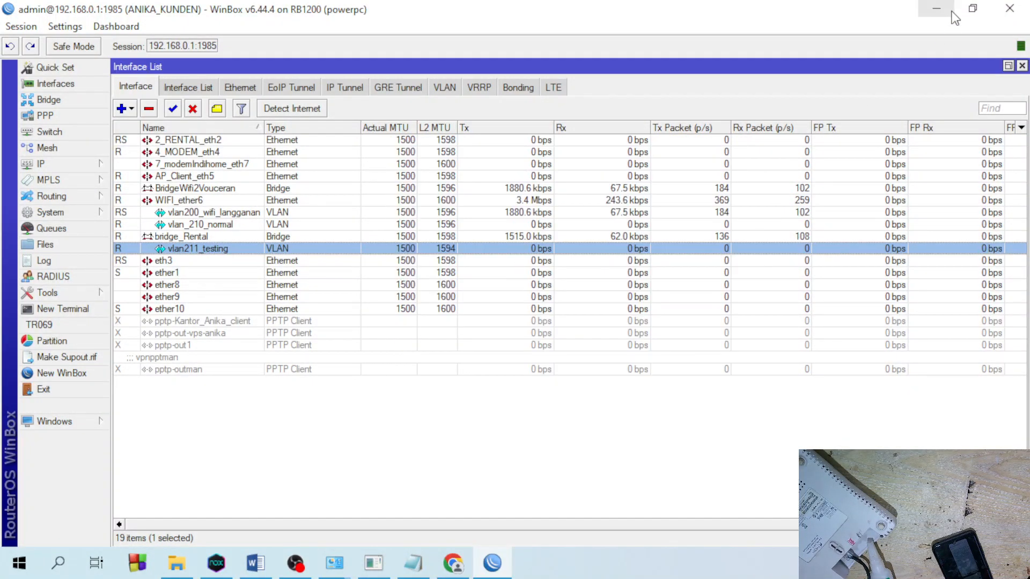
click(1008, 10)
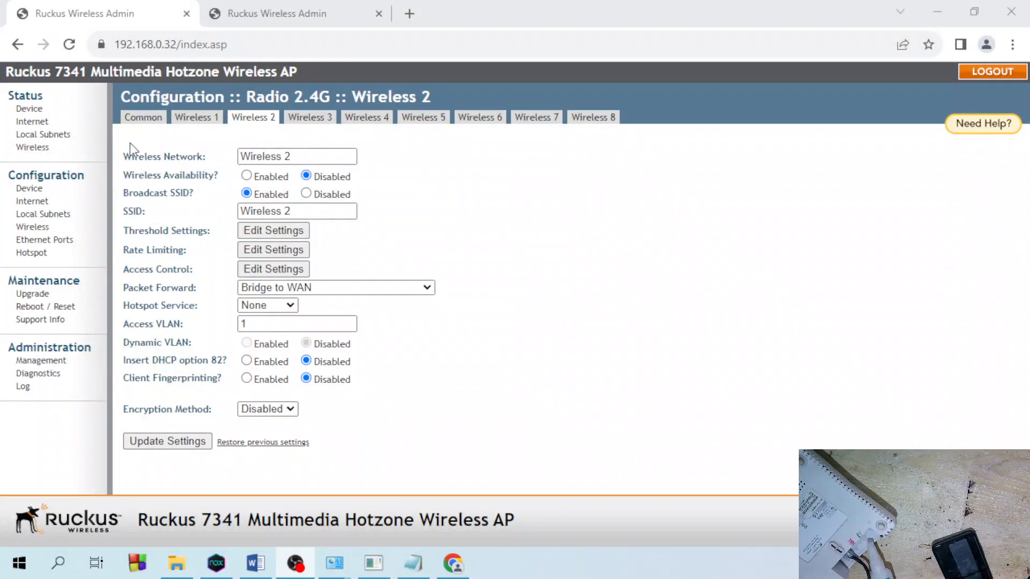
- Review the Wireless 1 settings and its passphrase
click(198, 119)
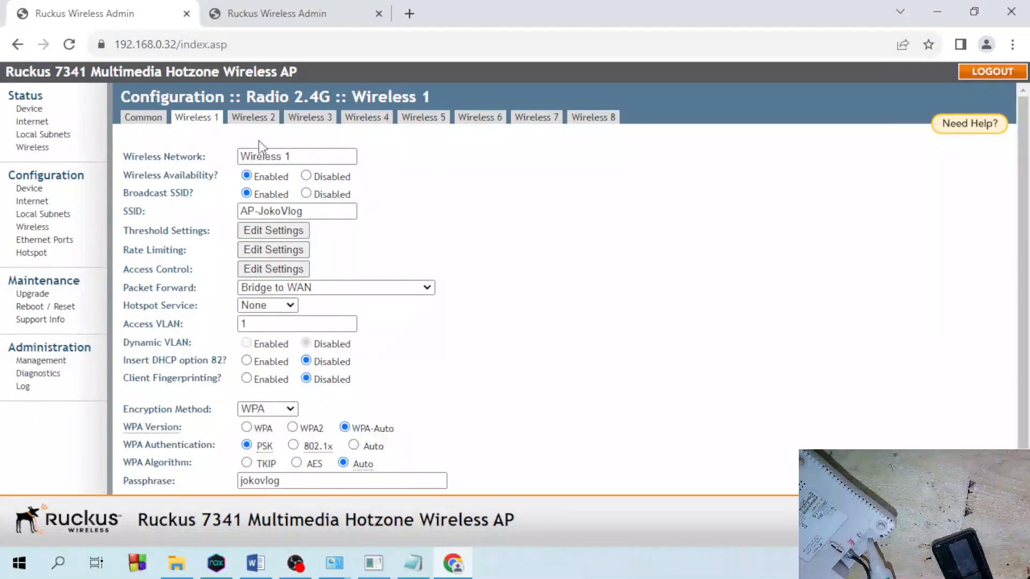
scroll(305, 350, down, 1)
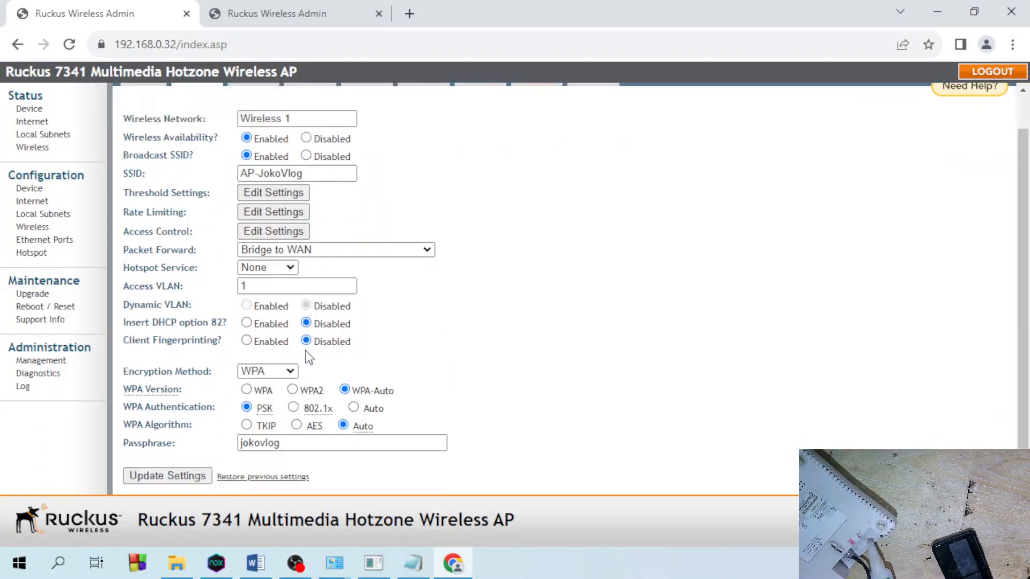
click(296, 442)
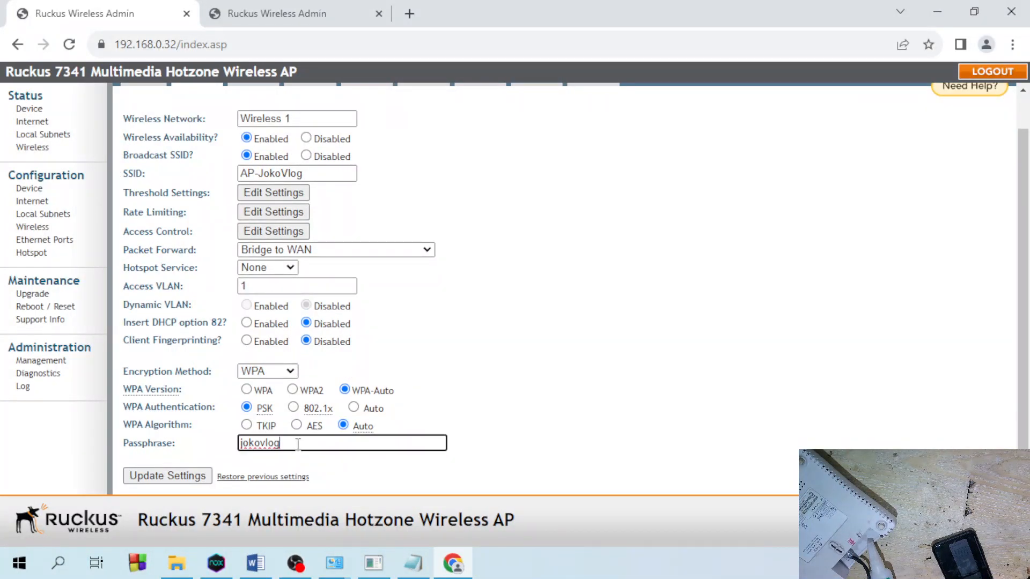
scroll(298, 437, up, 1)
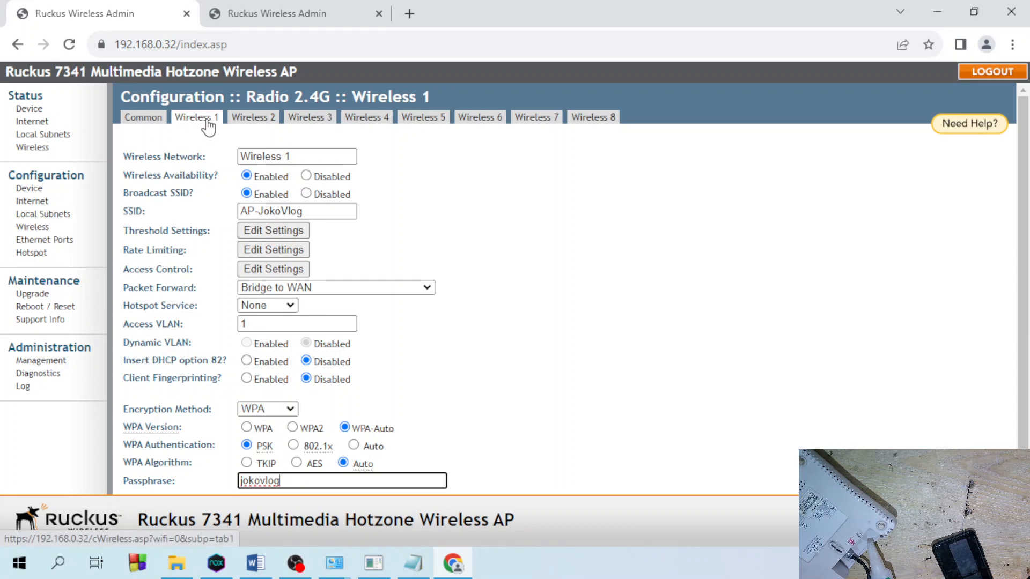
- Rename the Wireless 2 network to VLAN_AP2
click(257, 123)
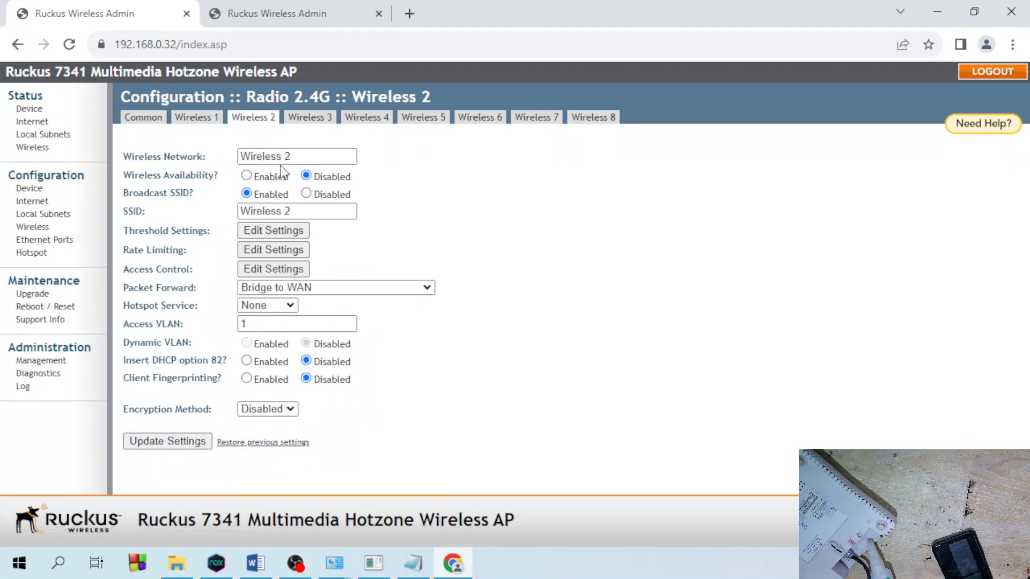
click(301, 156)
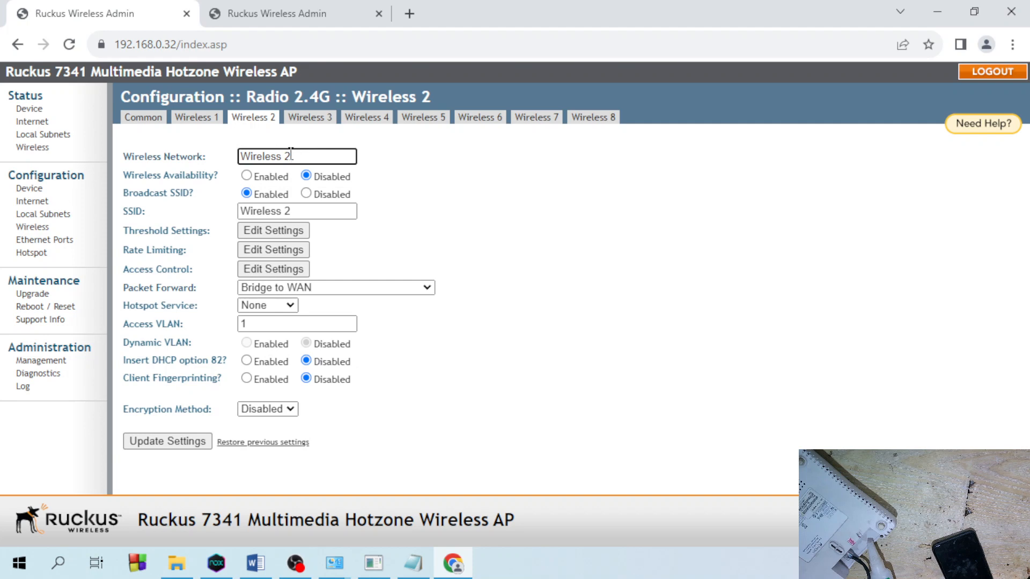
key(ctrl+a)
text(VAN_AP)
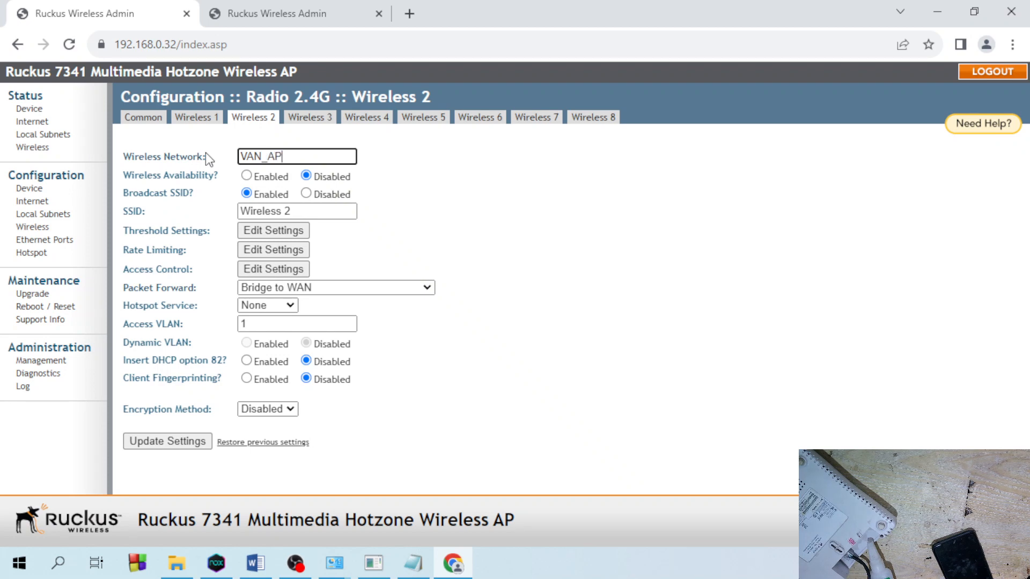
text(2)
click(249, 155)
text(L)
- Set the Wireless 2 SSID to VLAN_JokoVlog
drag(298, 211, 133, 211)
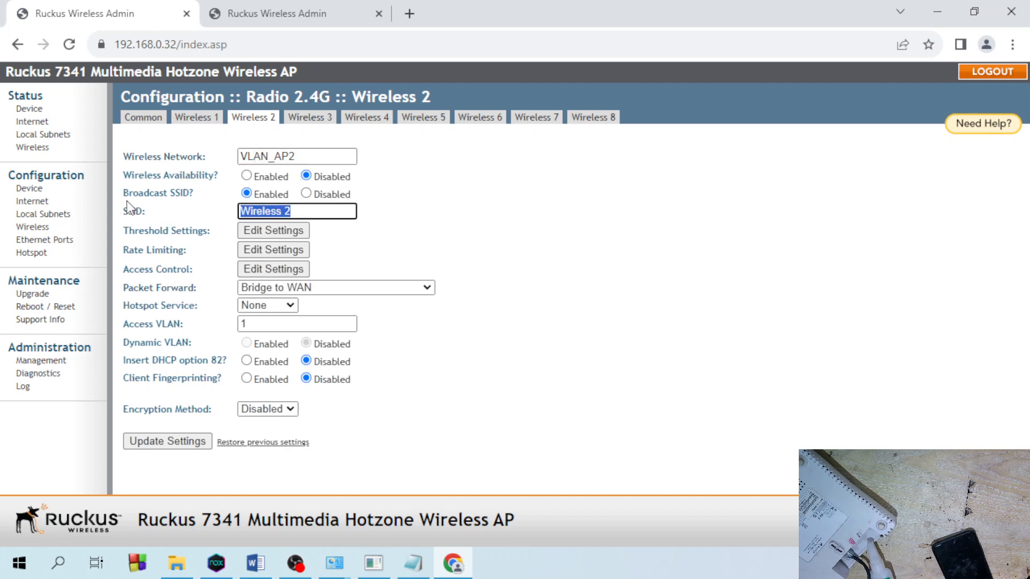
text(VLAN)
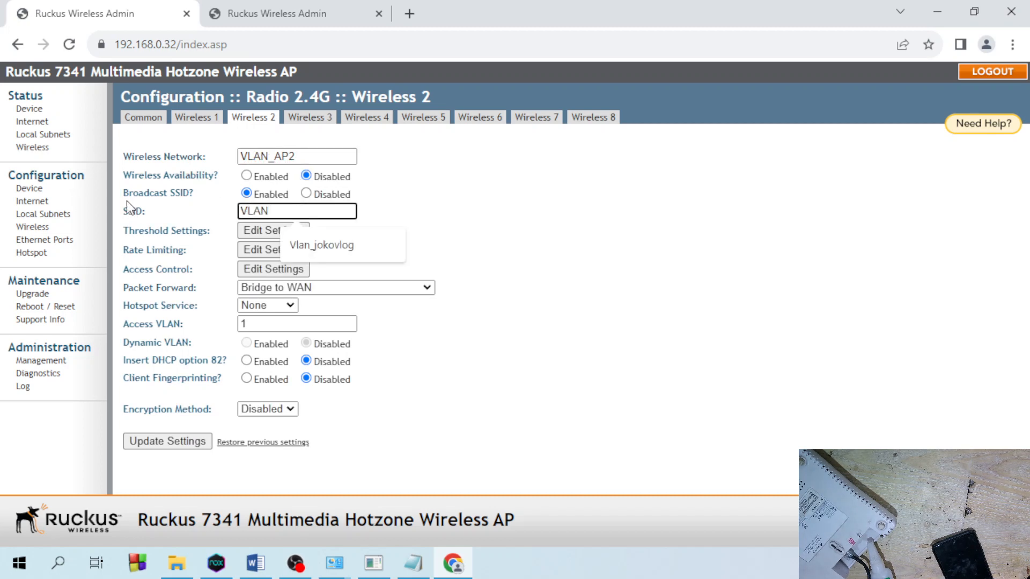
text(-Joko)
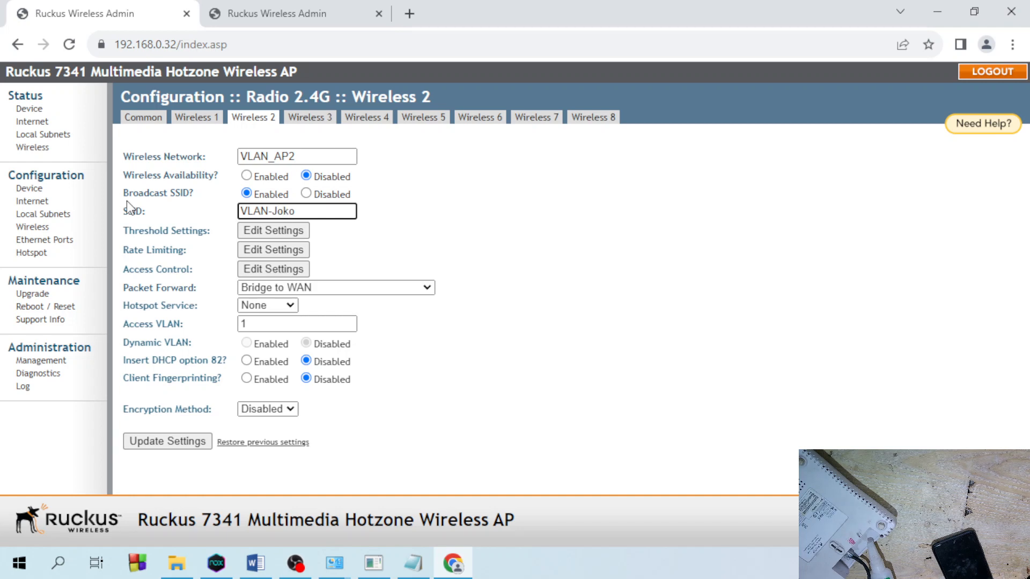
key(BackSpace)
key(BackSpace)
key(BackSpace)
text(OKOVLOG)
drag(336, 213, 118, 213)
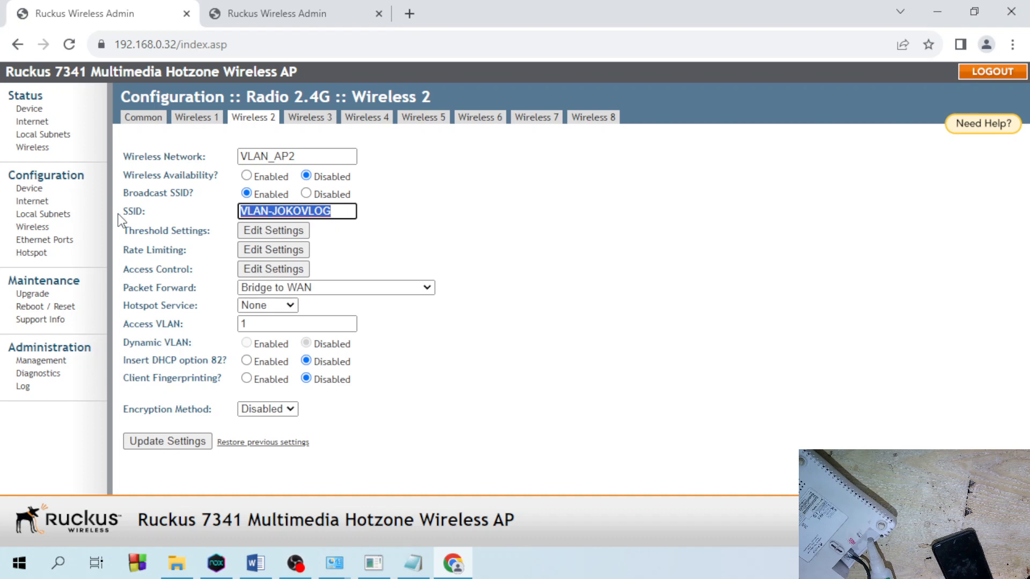
key(BackSpace)
text(jOK)
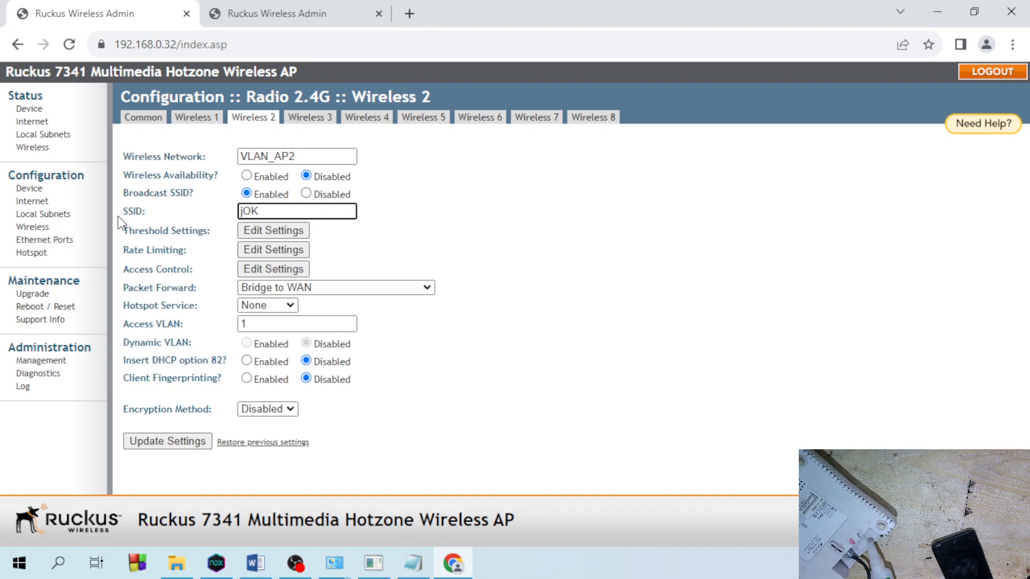
key(BackSpace)
key(BackSpace)
key(BackSpace)
text(VLAN)
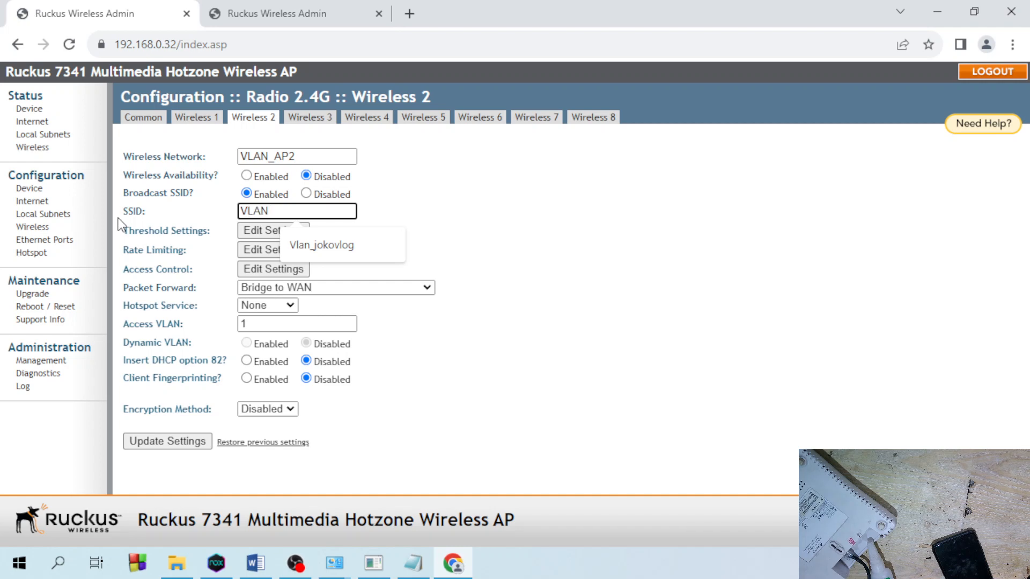
text(_JokoVlog)
click(544, 227)
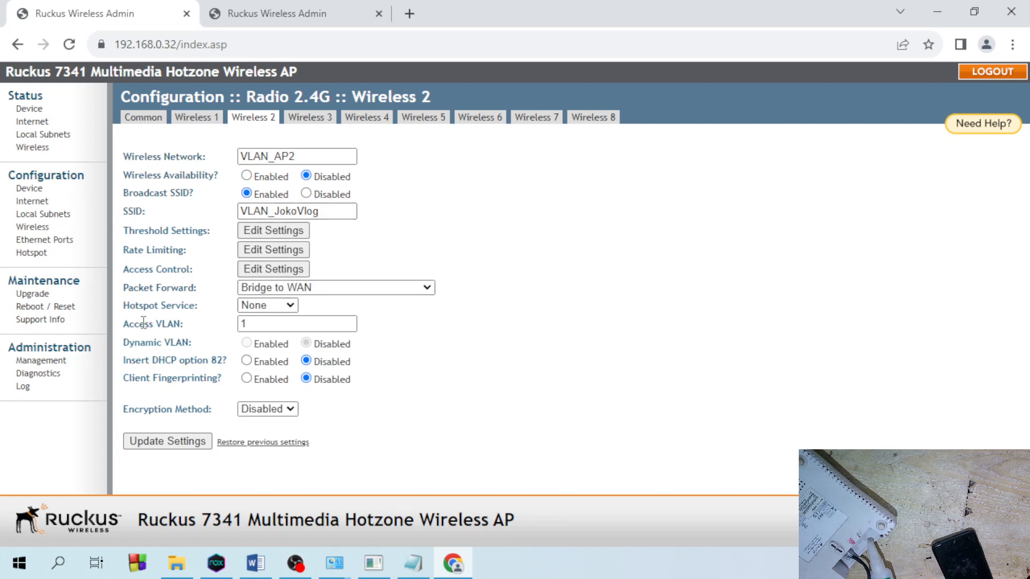
- Set Access VLAN to 211 and enable the VLAN_AP2 network
drag(140, 322, 192, 328)
click(255, 323)
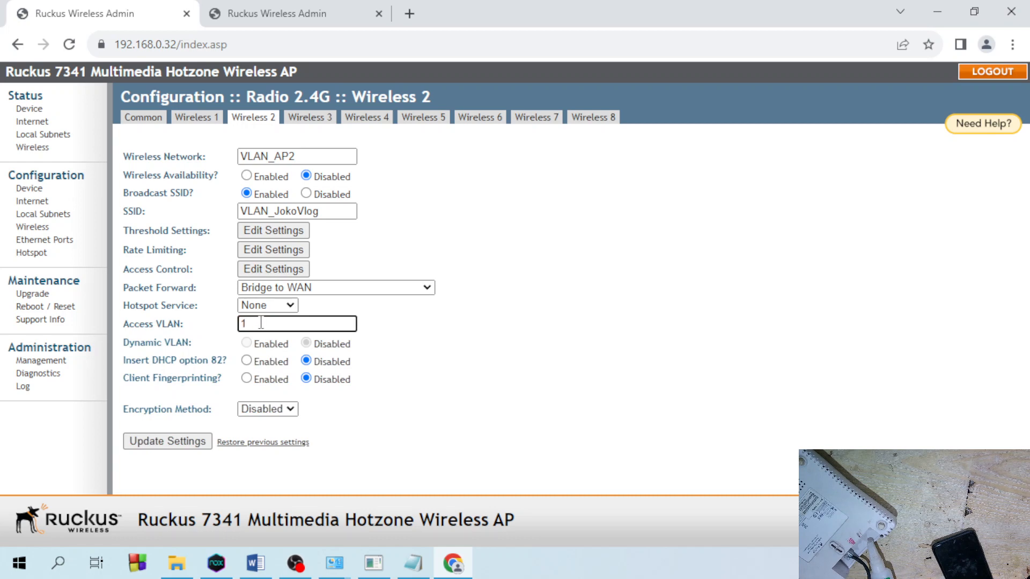
drag(261, 323, 233, 326)
text(211)
drag(274, 325, 214, 326)
click(250, 177)
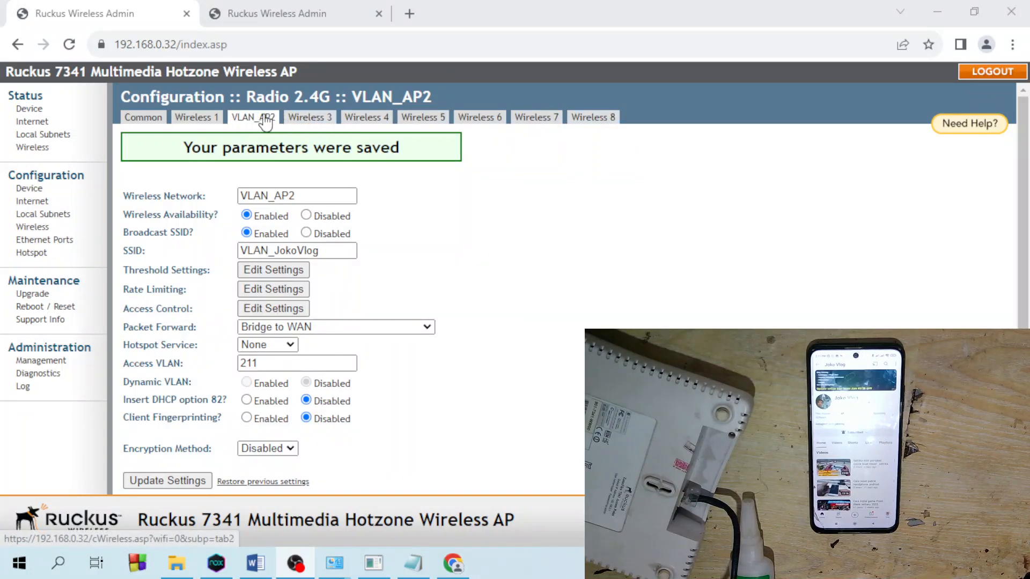
- Review Wireless 1, VLAN_AP2 and Wireless 3–7, then show the 2.4G Common radio settings
click(205, 122)
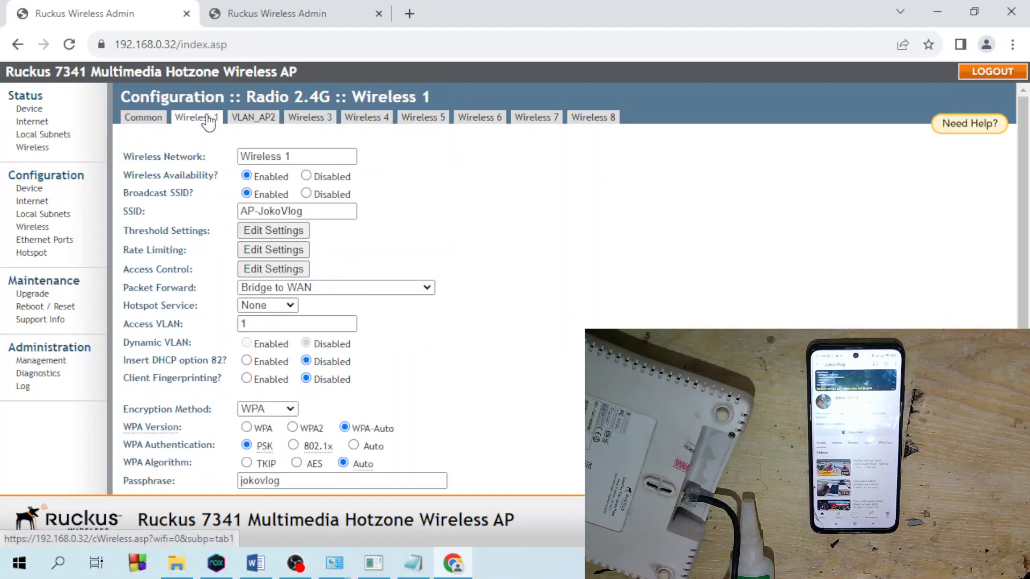
click(249, 123)
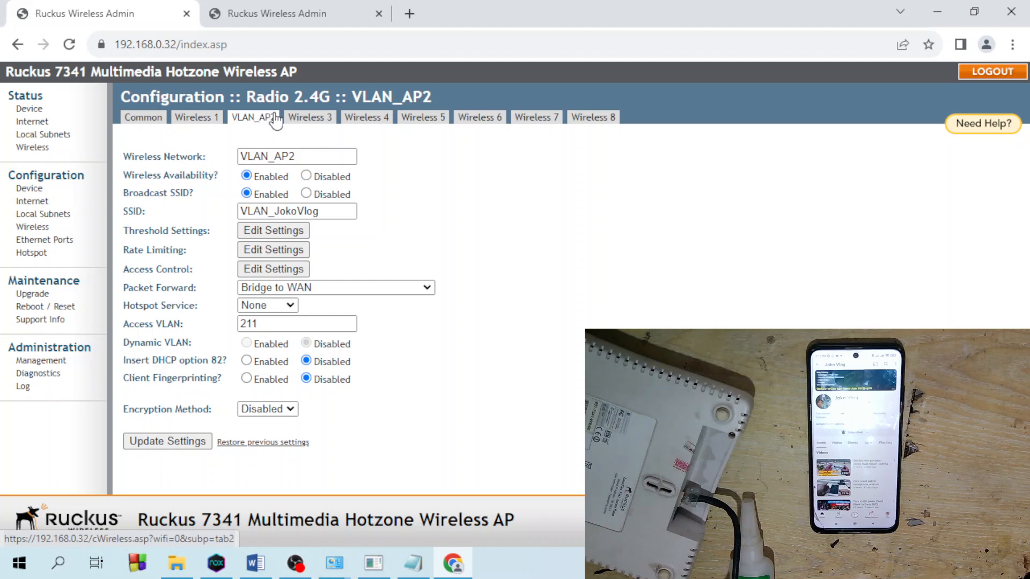
click(302, 127)
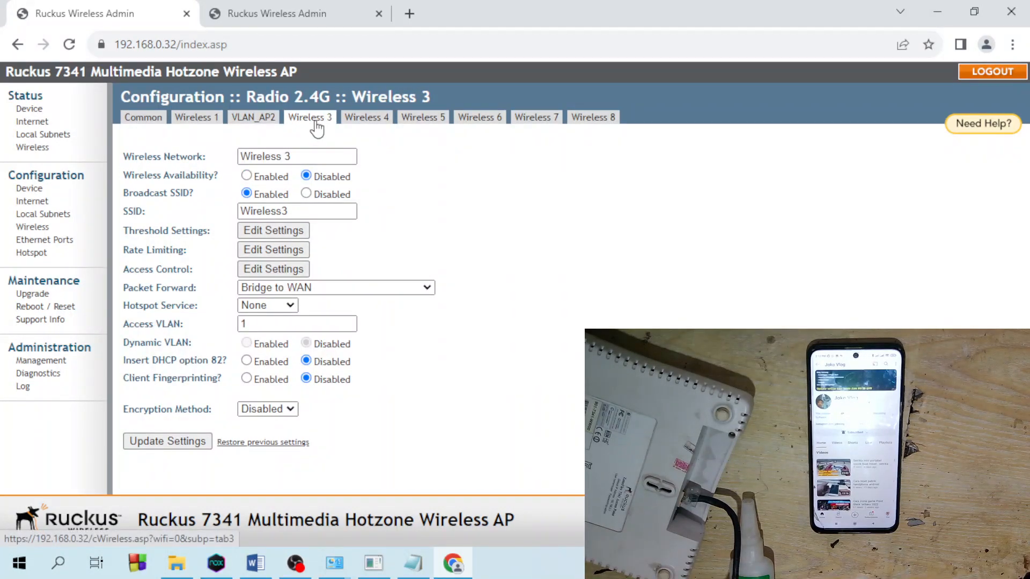
click(364, 119)
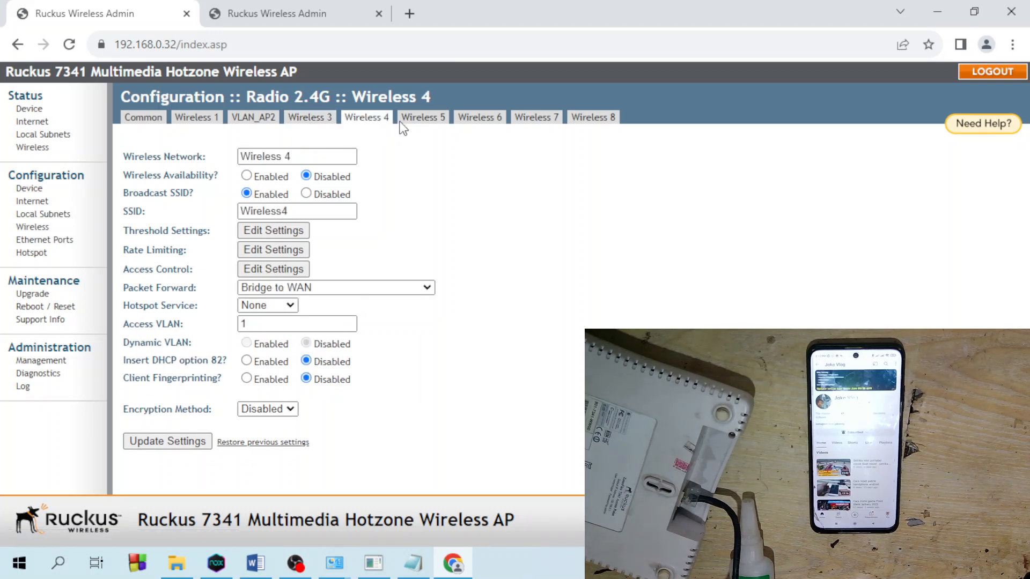
click(424, 118)
click(482, 116)
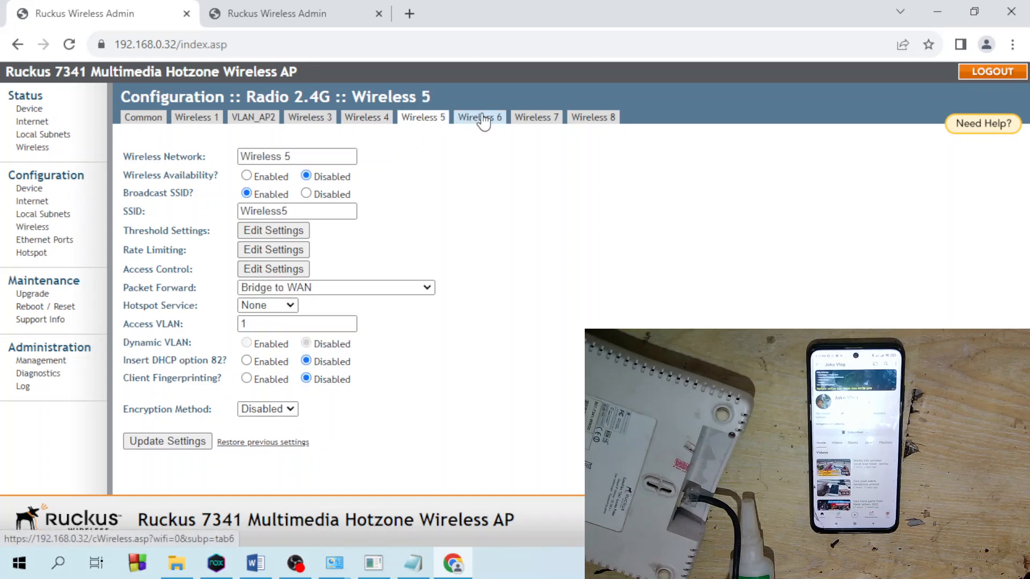
click(547, 117)
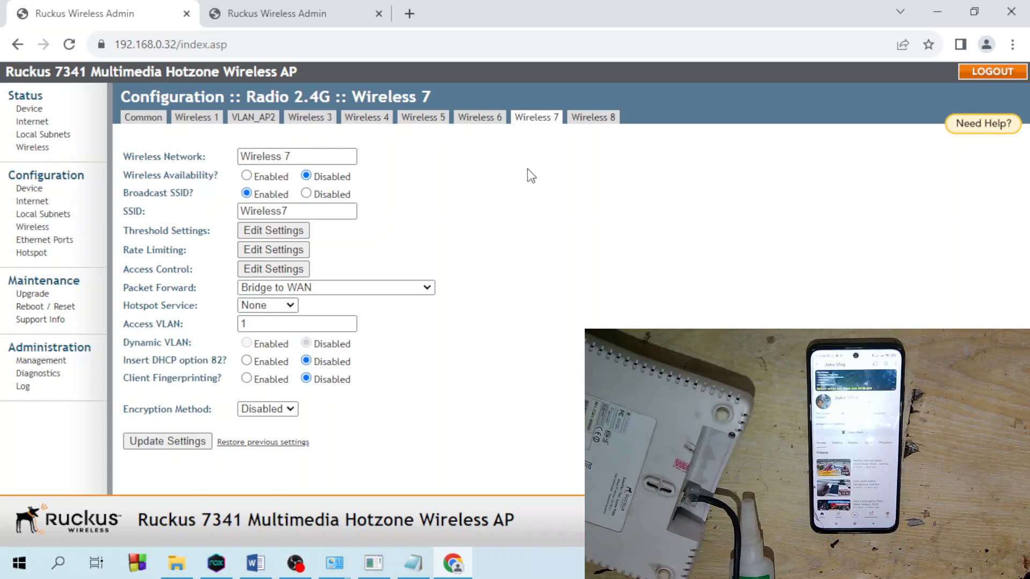
click(270, 122)
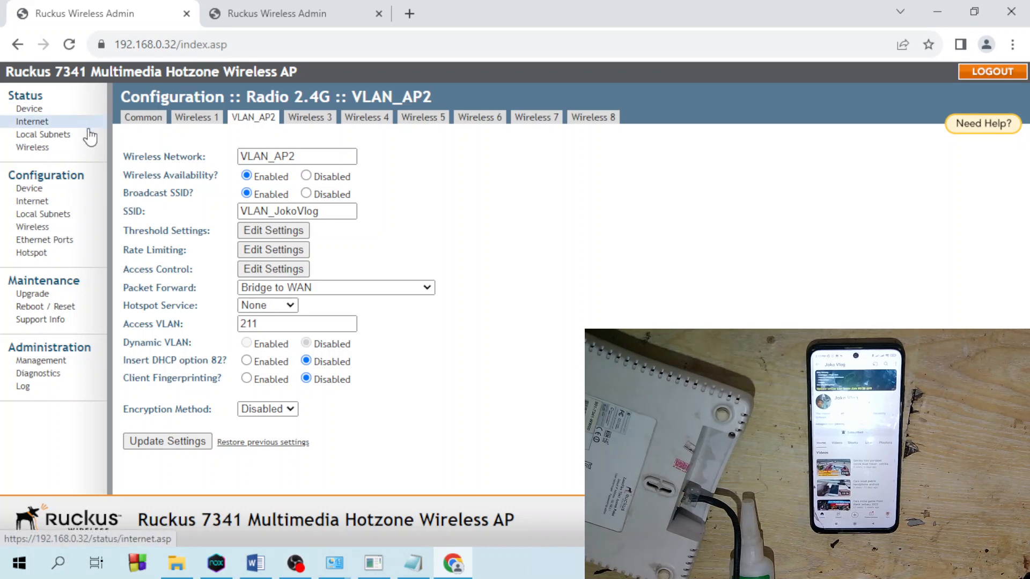
click(155, 117)
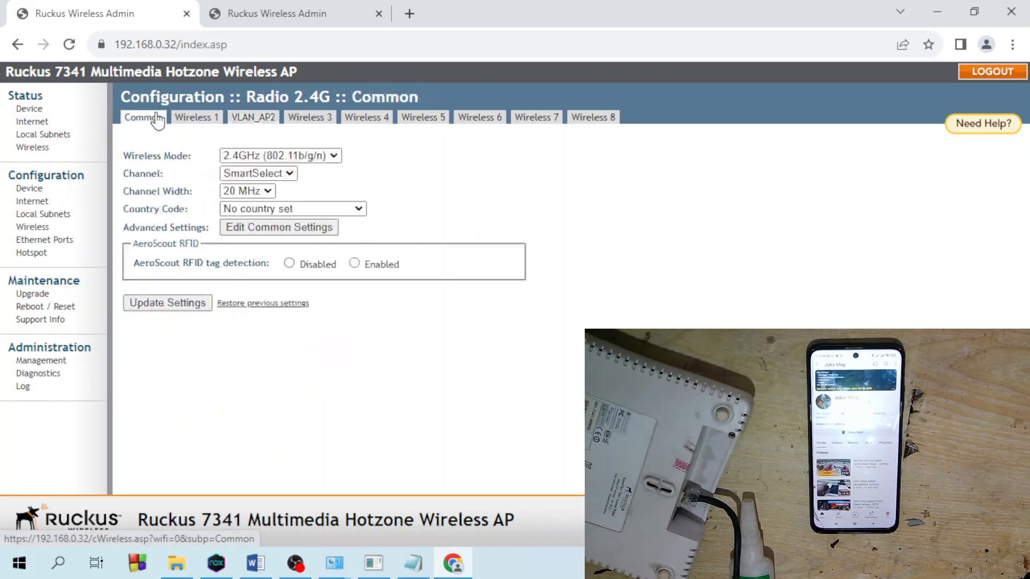